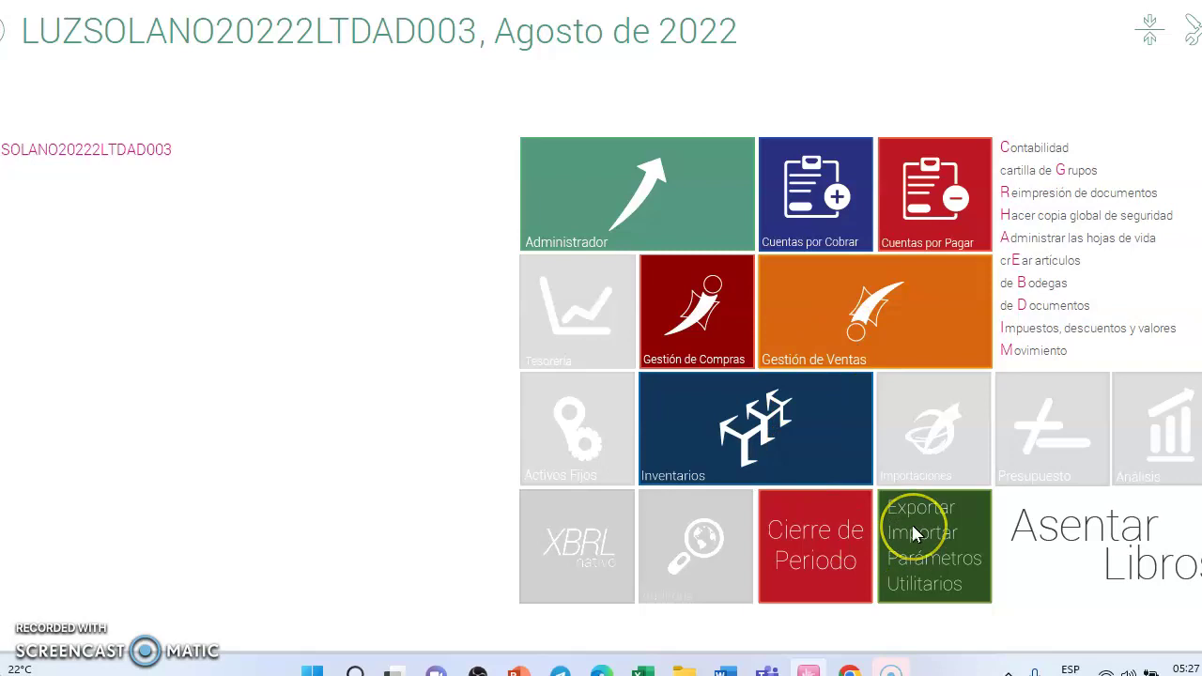
Open the AUX CONT D003 user for modification from the global parameters' Lista de Usuarios.
click(916, 533)
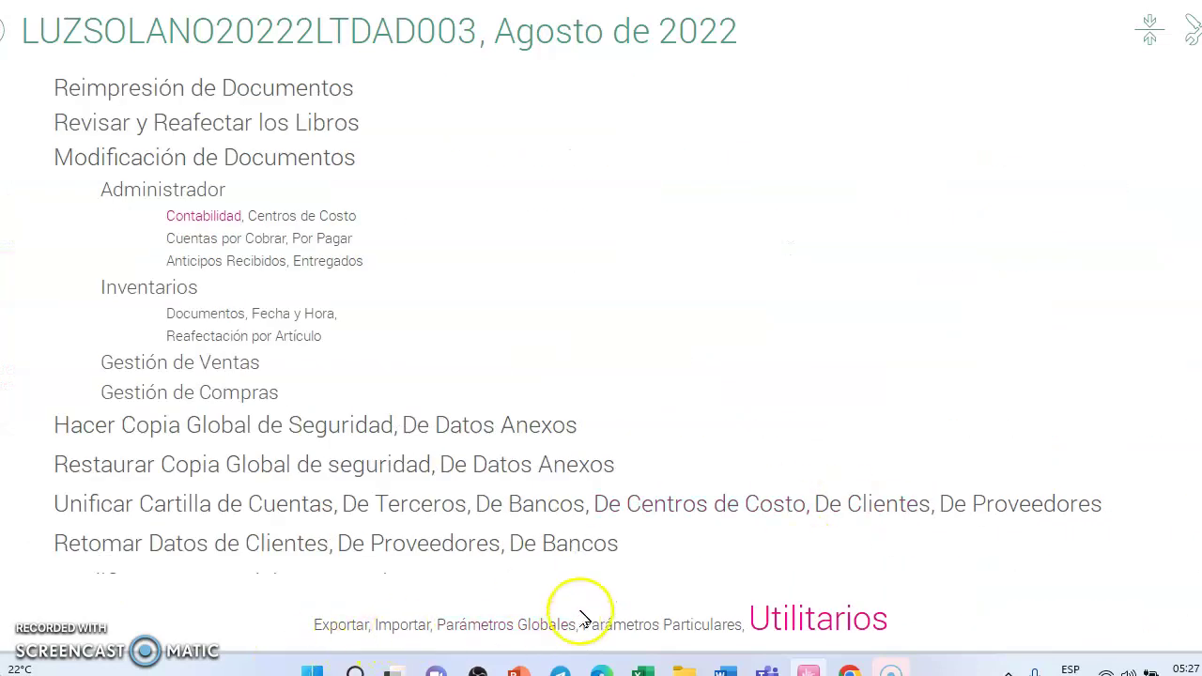
click(519, 633)
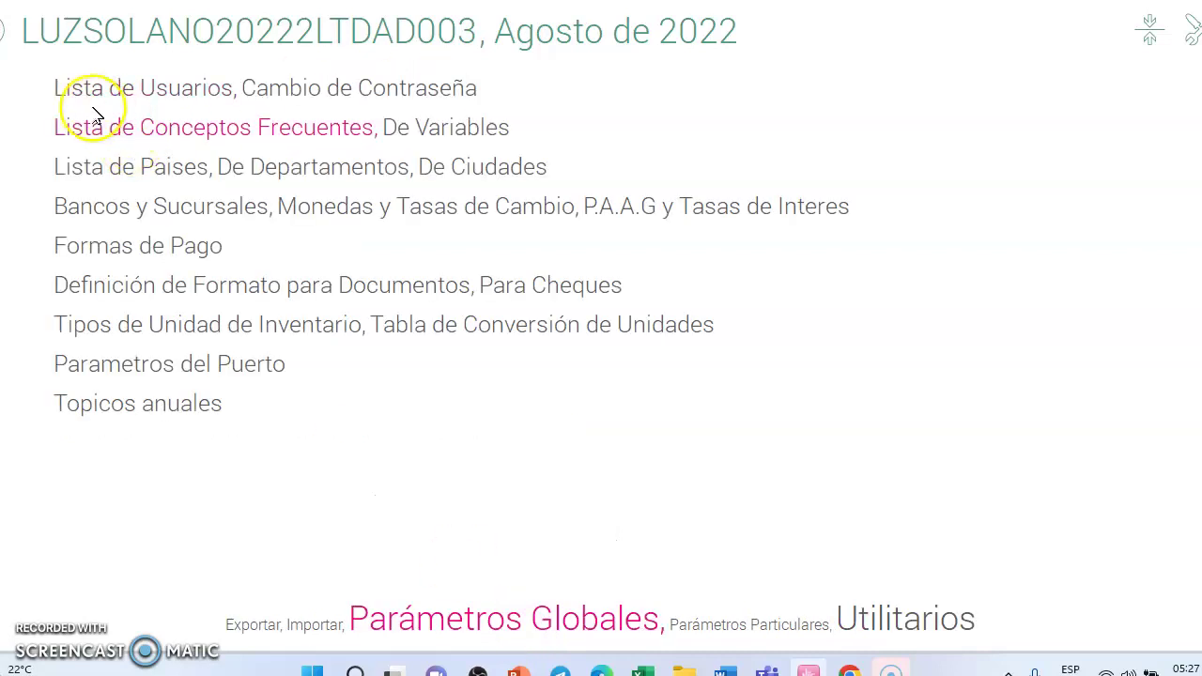
click(187, 94)
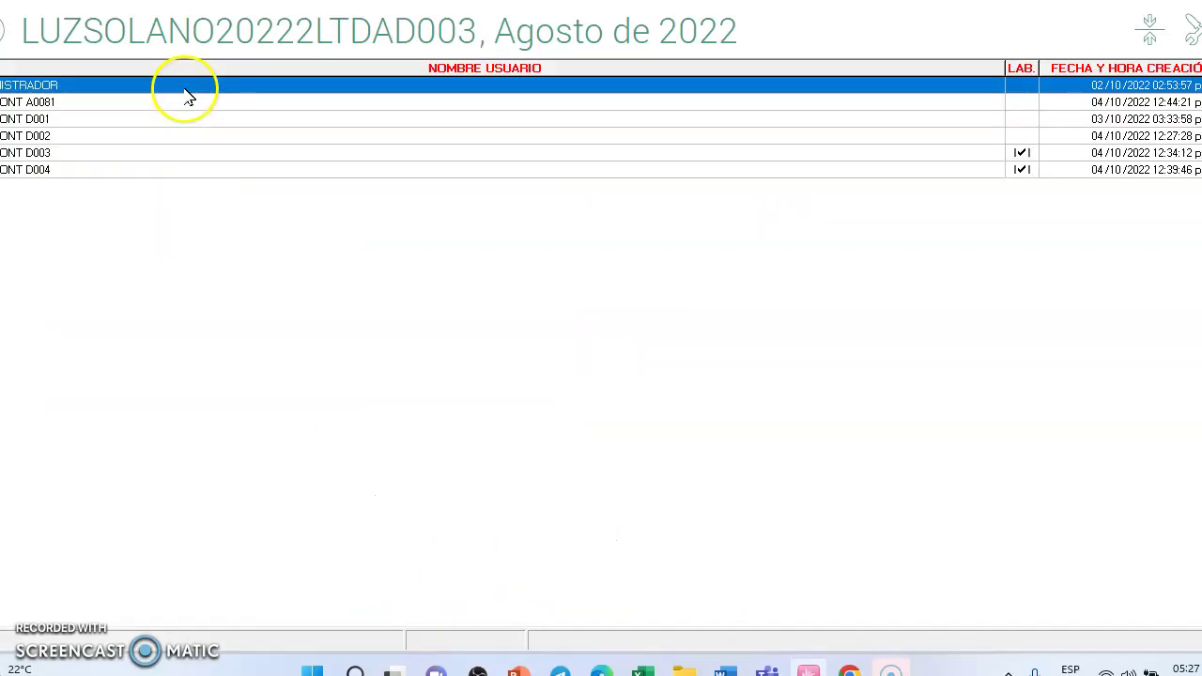
click(89, 156)
right_click(88, 156)
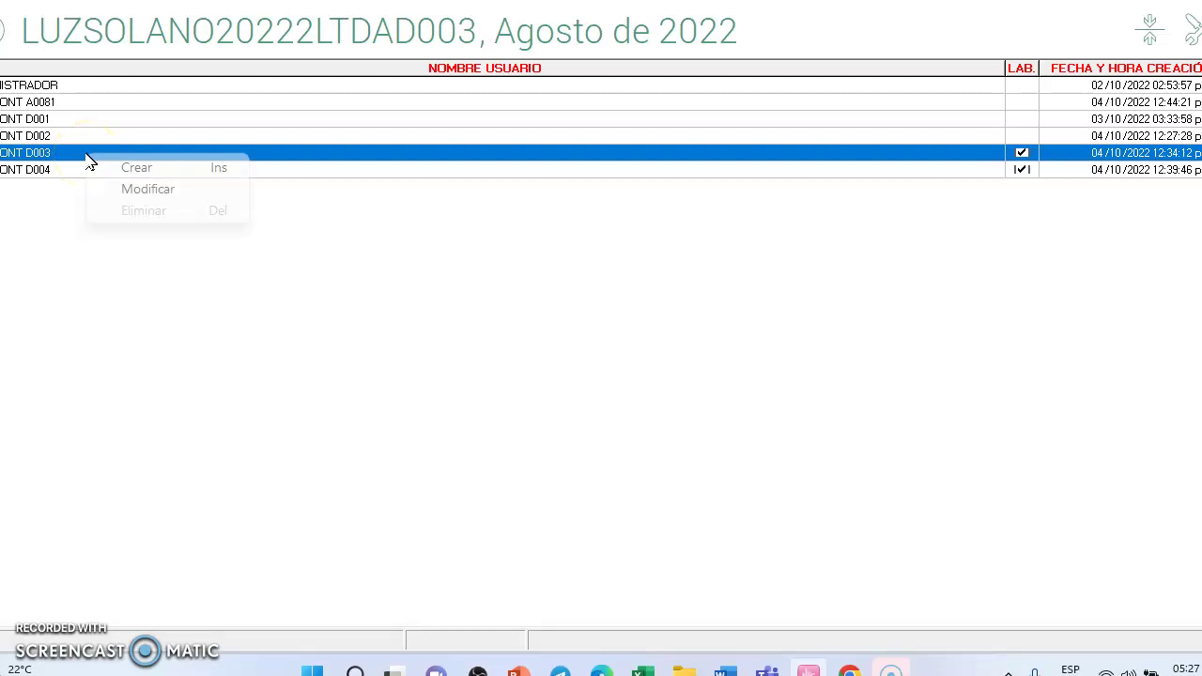
click(141, 189)
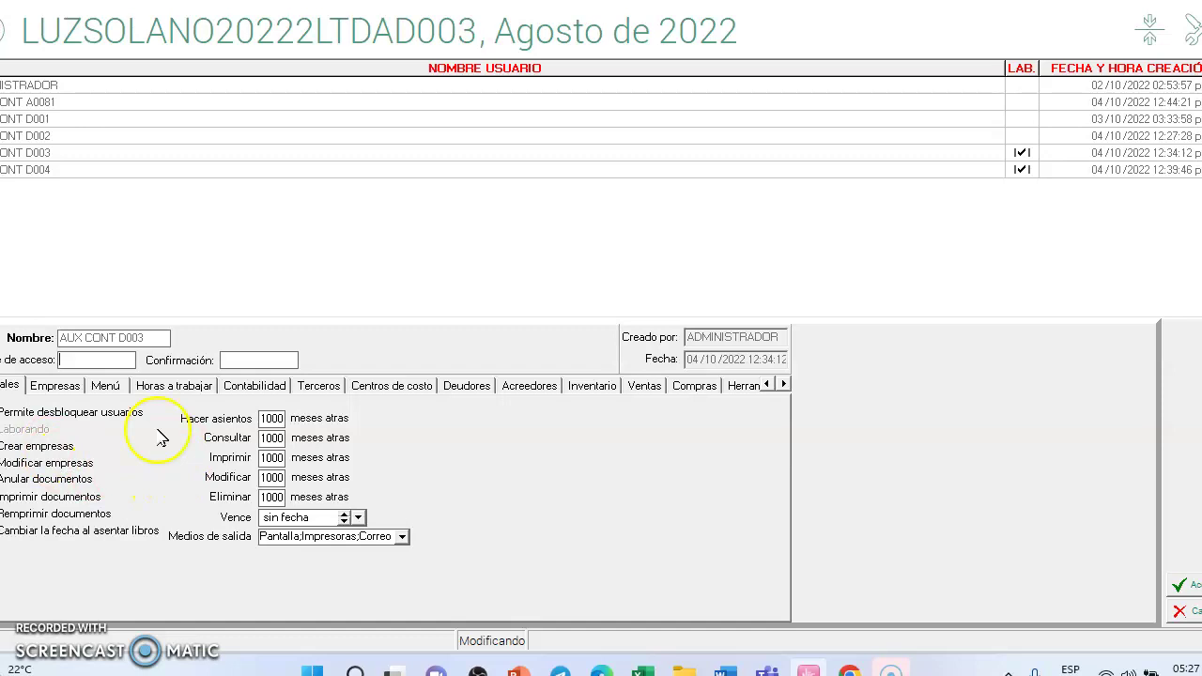
Review the companies and program modules assigned to AUX CONT D003, expanding the Inventarios module's entries.
click(58, 387)
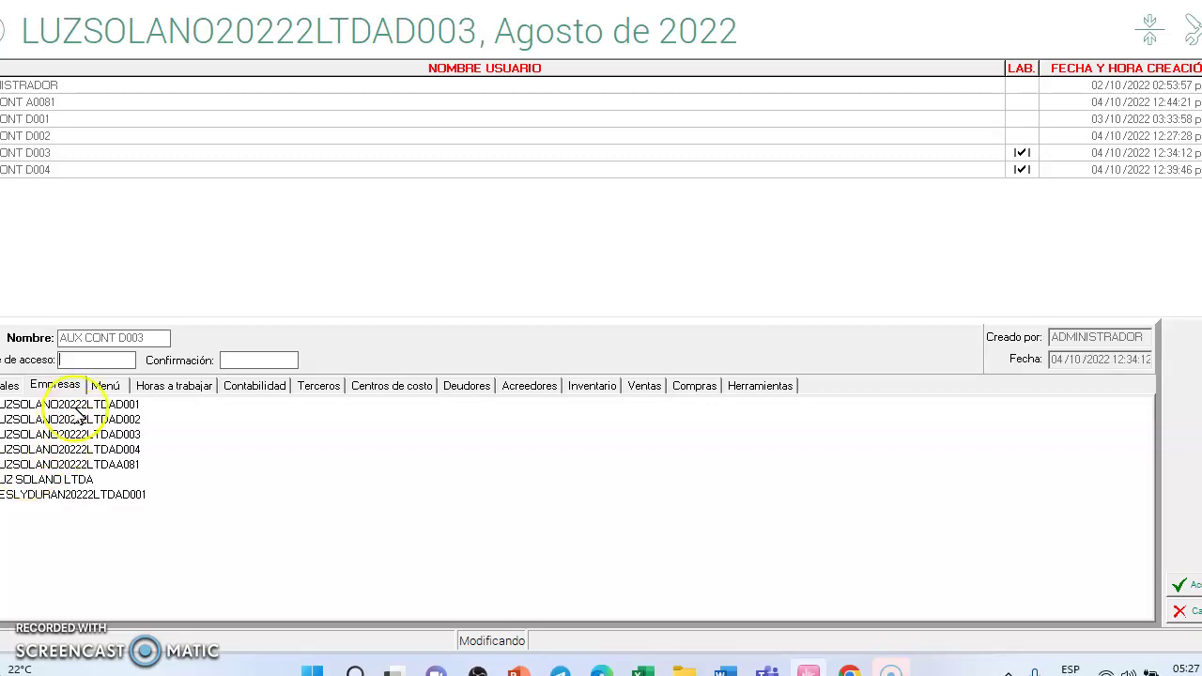
click(105, 385)
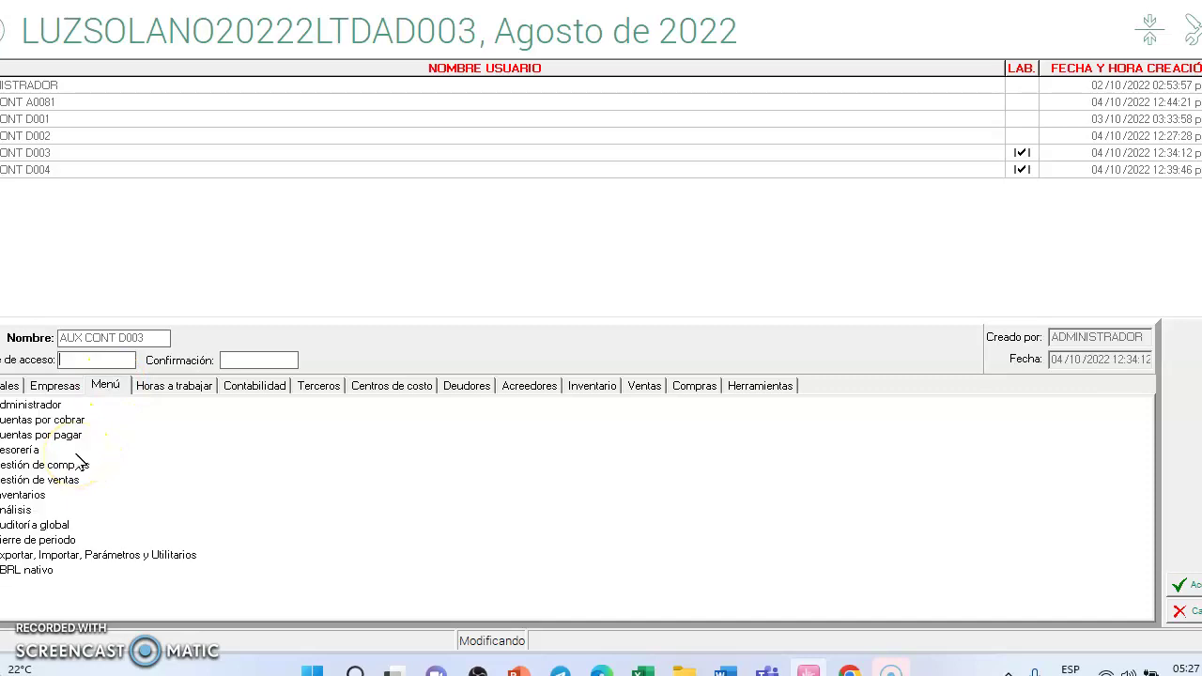
double_click(23, 495)
right_click(42, 522)
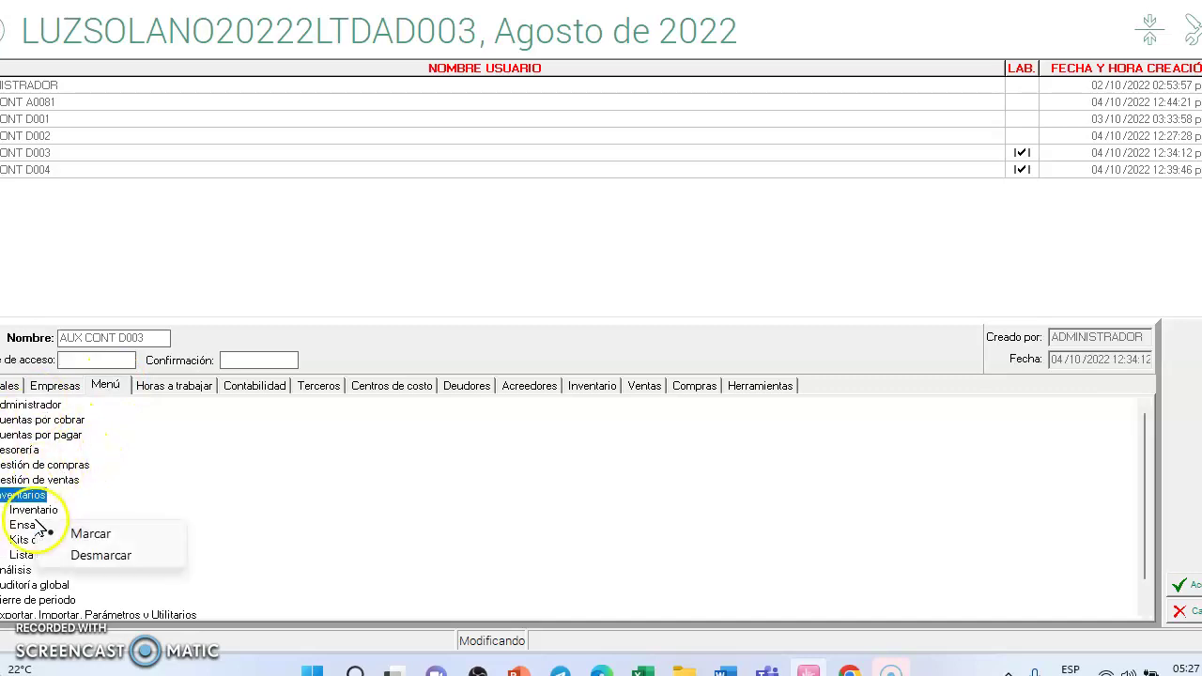
key(Escape)
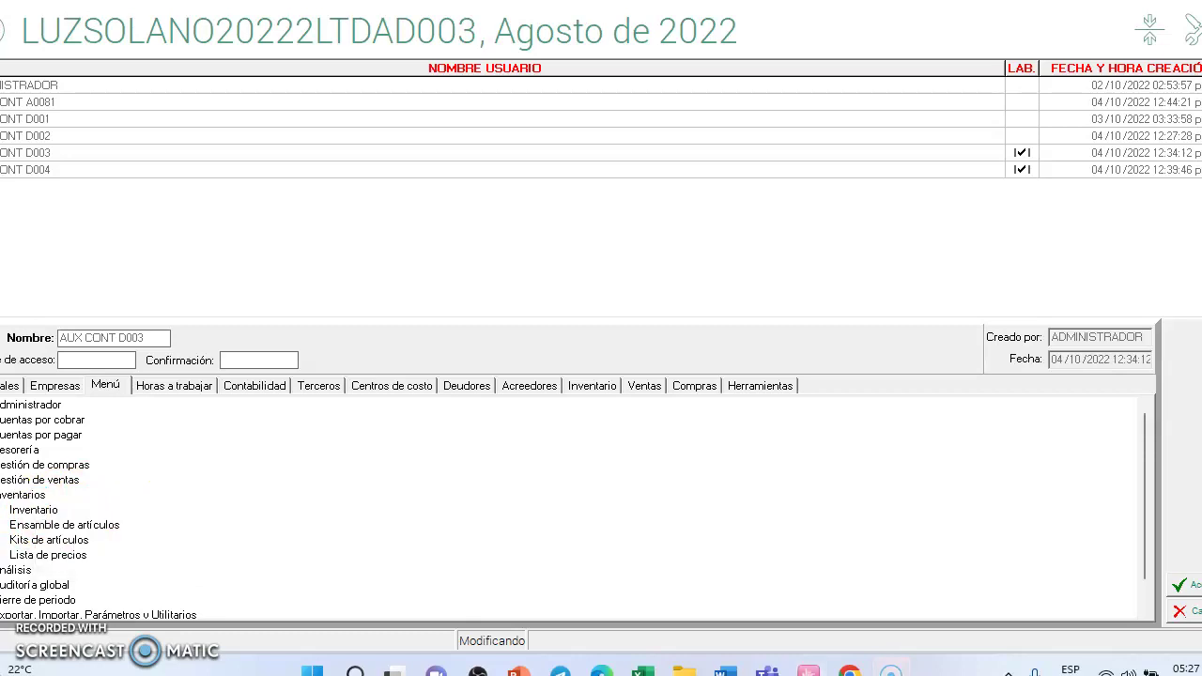
Review the user's working hours and permissions for accounting, third parties, cost centres, debtors, creditors, inventory, sales and purchases.
click(190, 392)
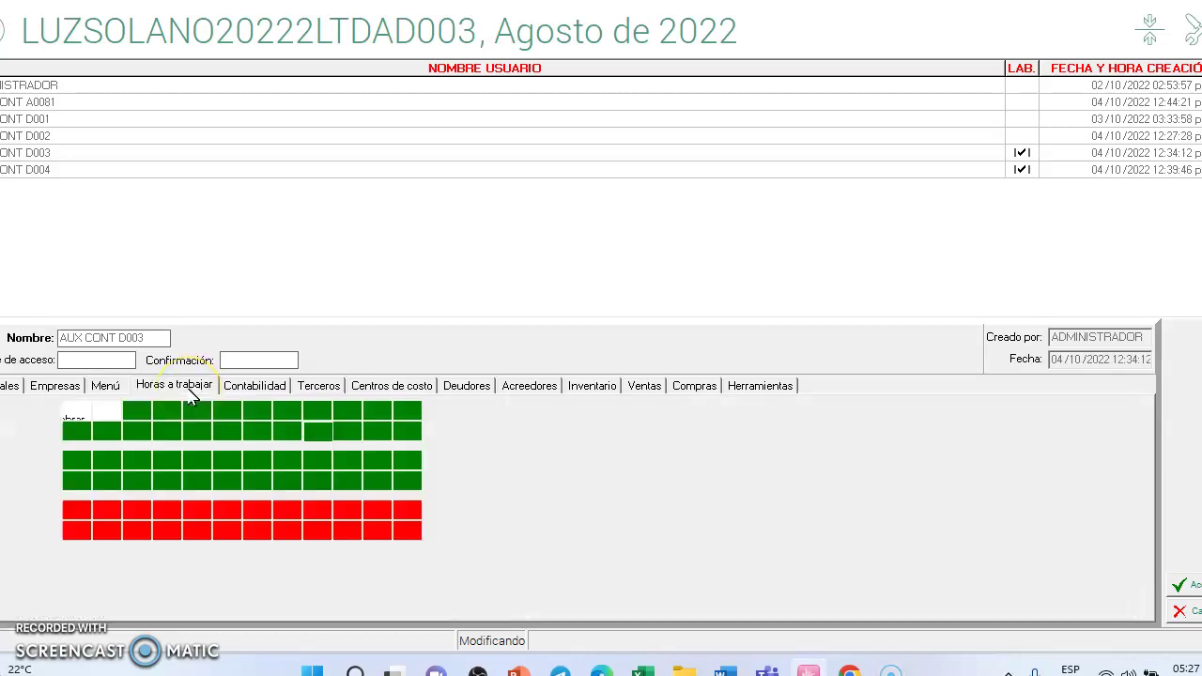
click(268, 388)
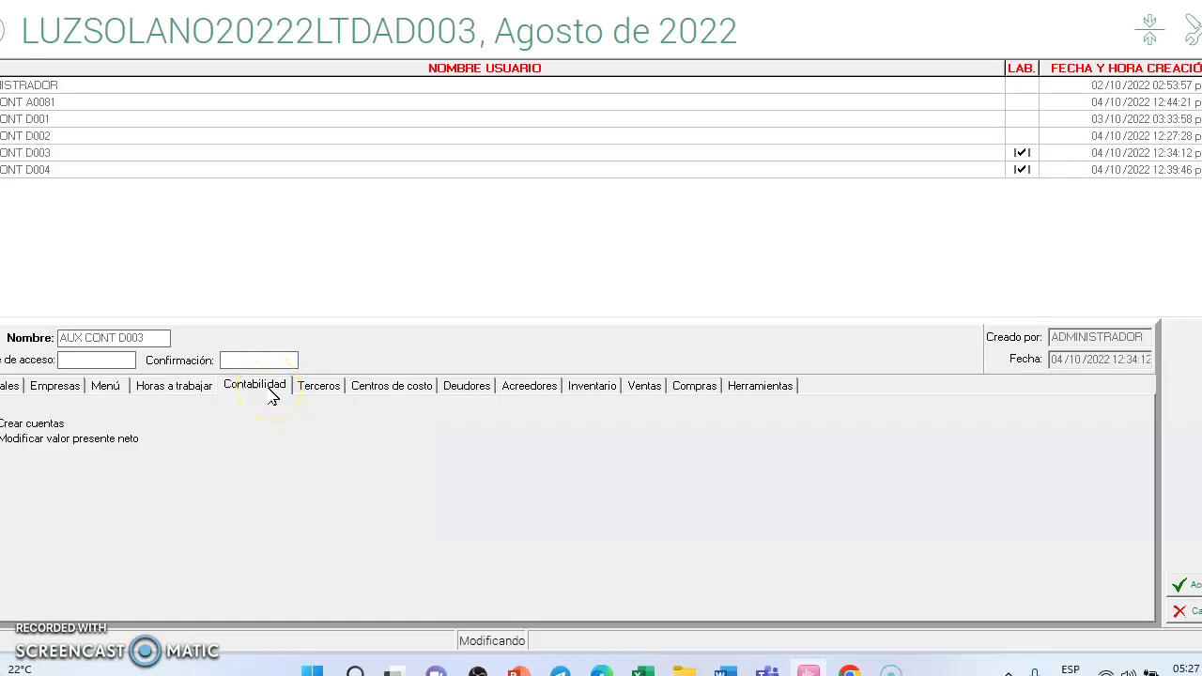
click(324, 392)
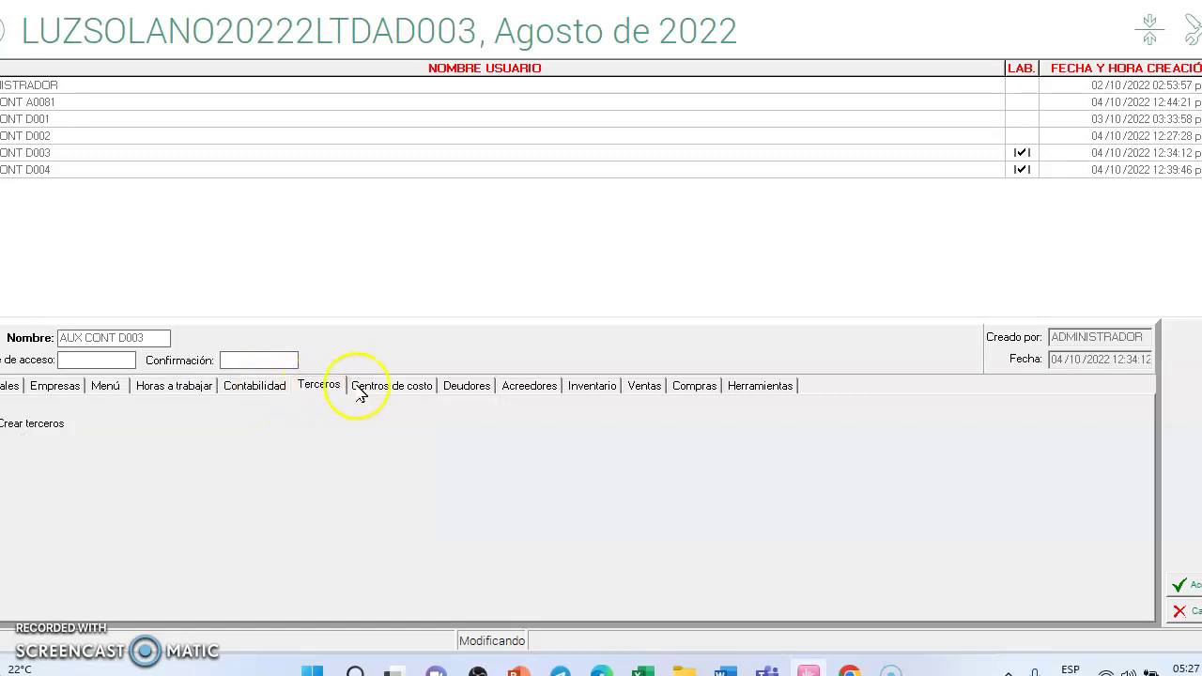
click(413, 387)
click(464, 392)
click(525, 390)
click(606, 392)
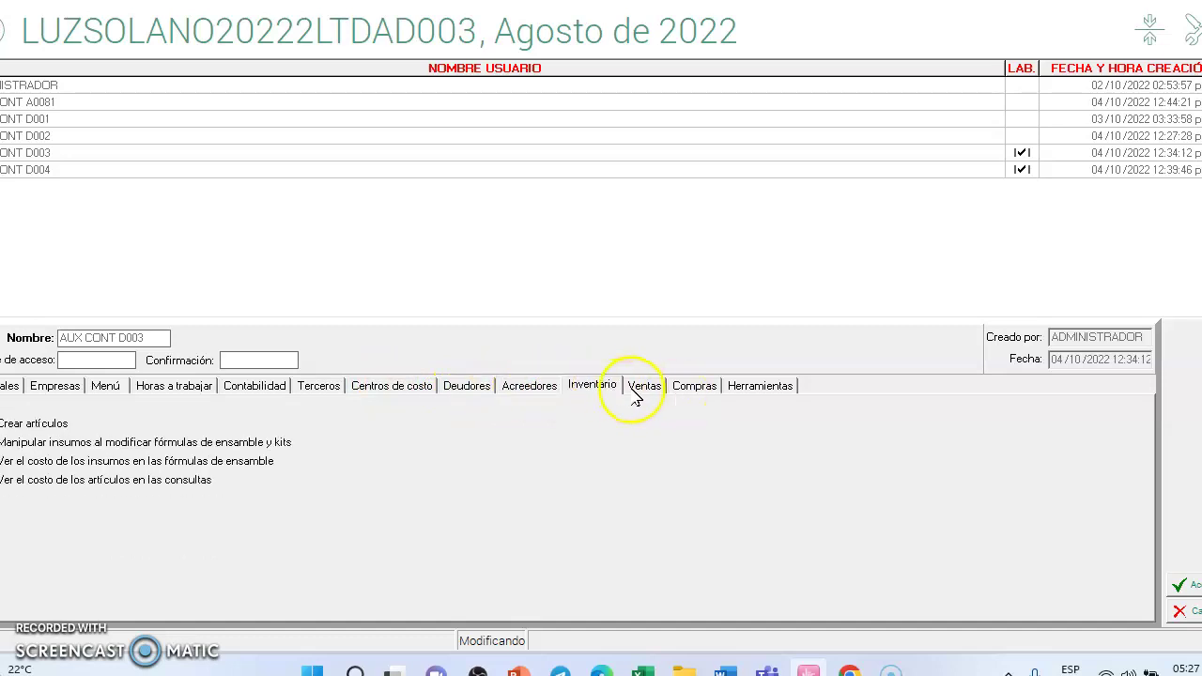
click(644, 392)
click(702, 396)
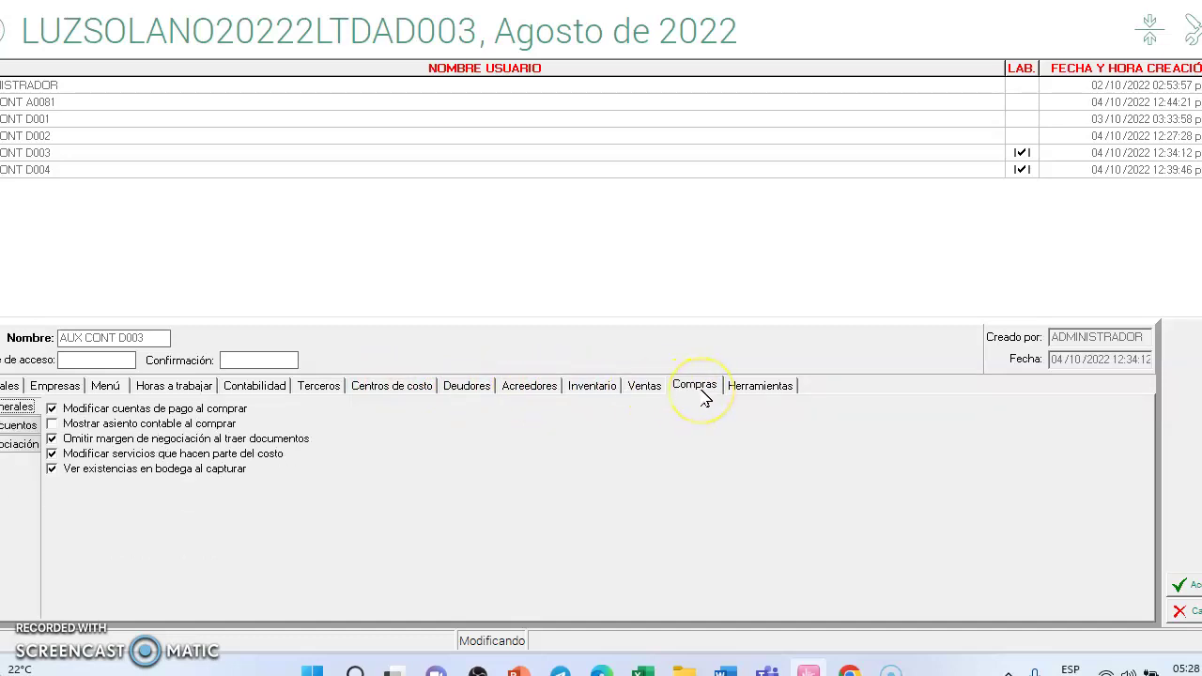
Check the user's negotiation margin limits for purchases and sales, then discard the edit and return to the main screen.
click(21, 444)
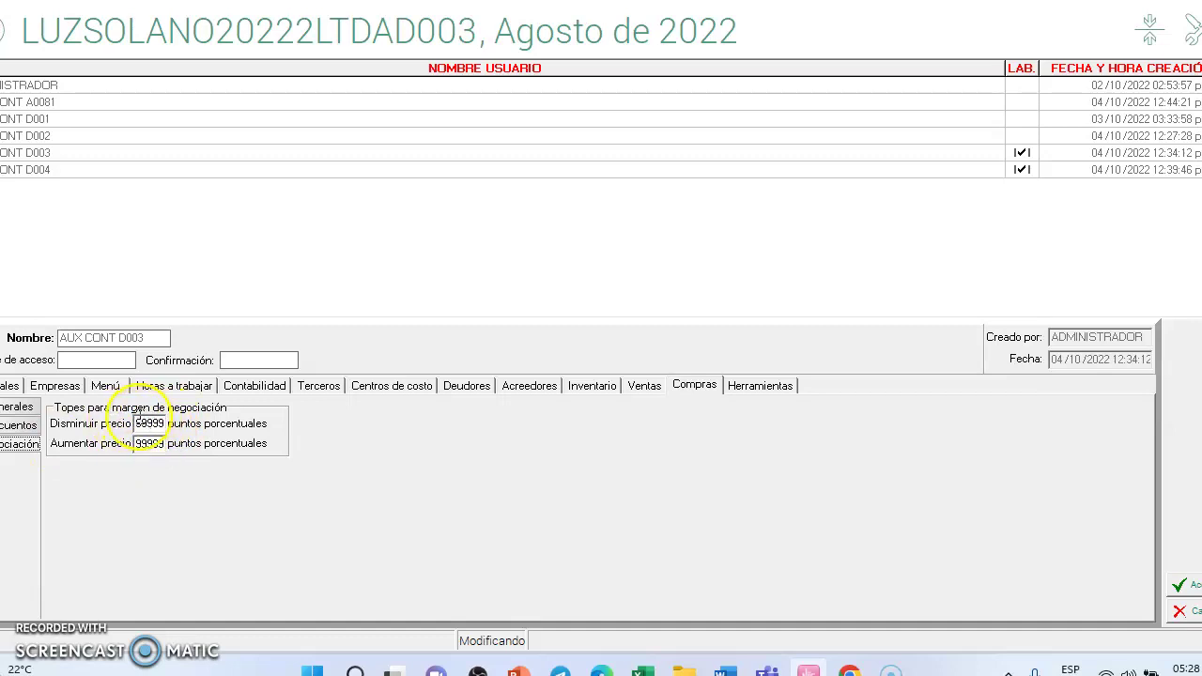
click(647, 390)
key(alt+p)
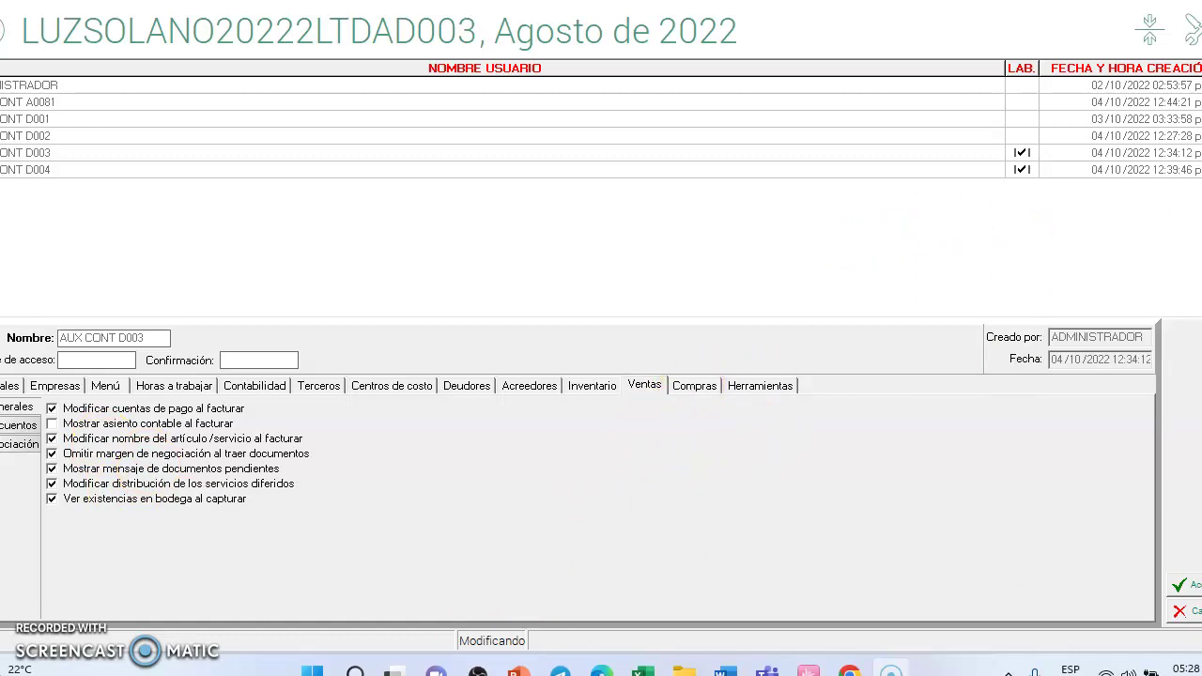
click(21, 444)
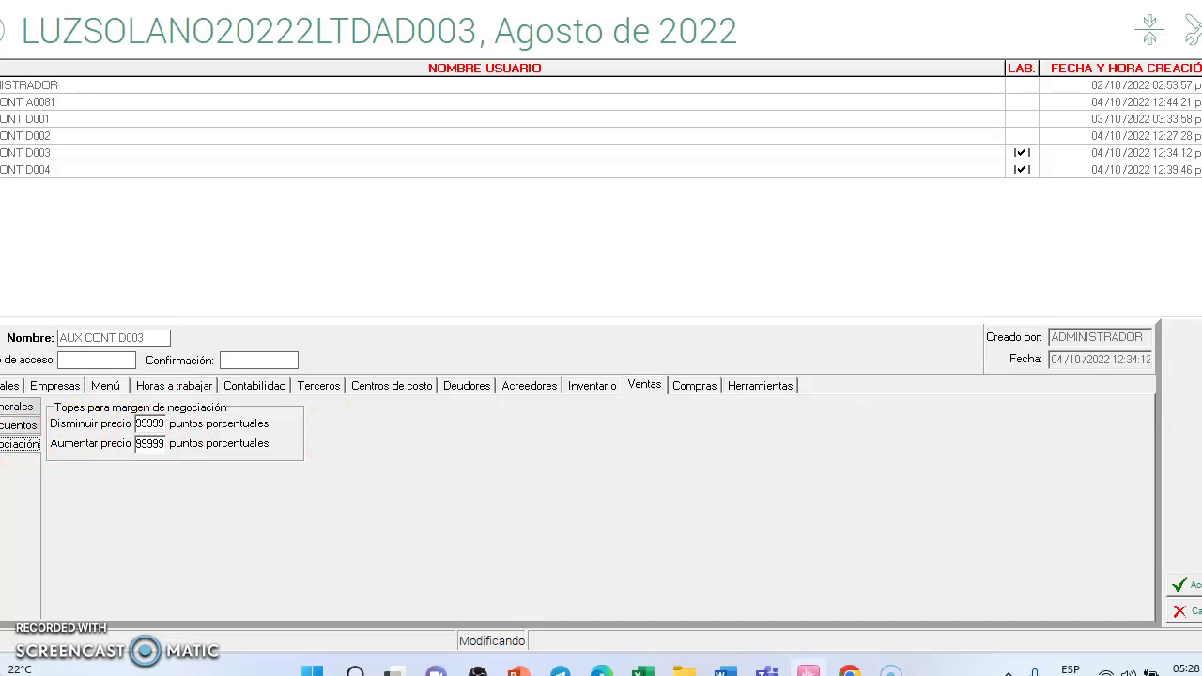
click(1185, 611)
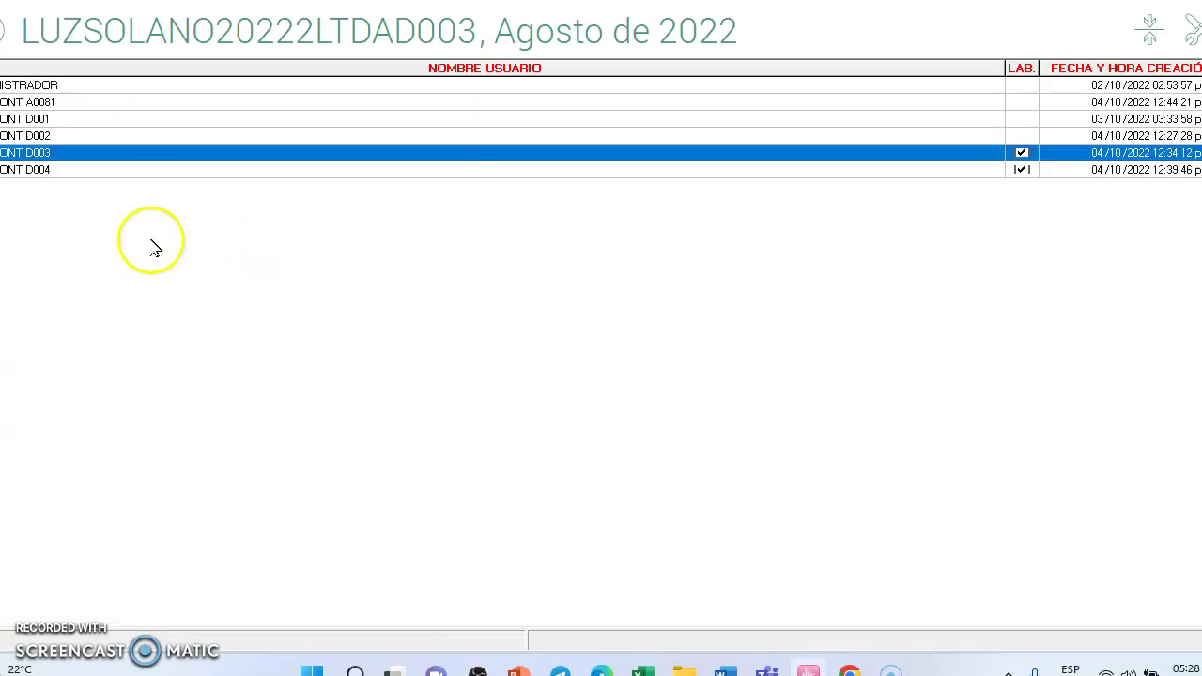
click(157, 236)
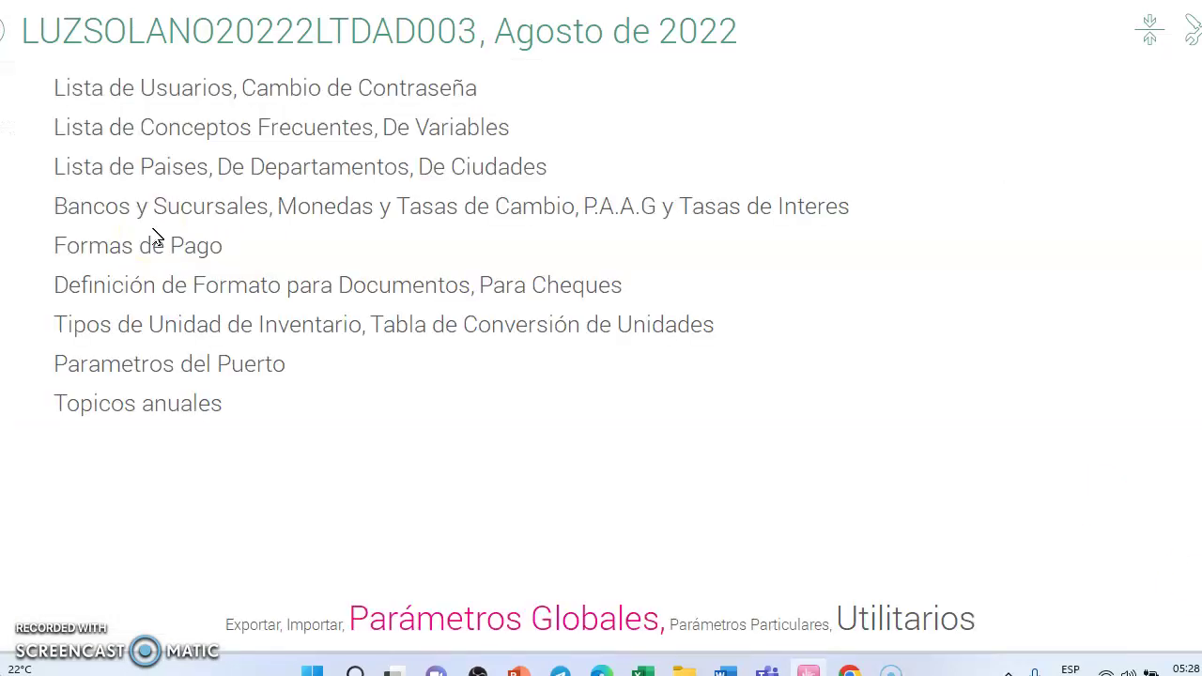
click(157, 236)
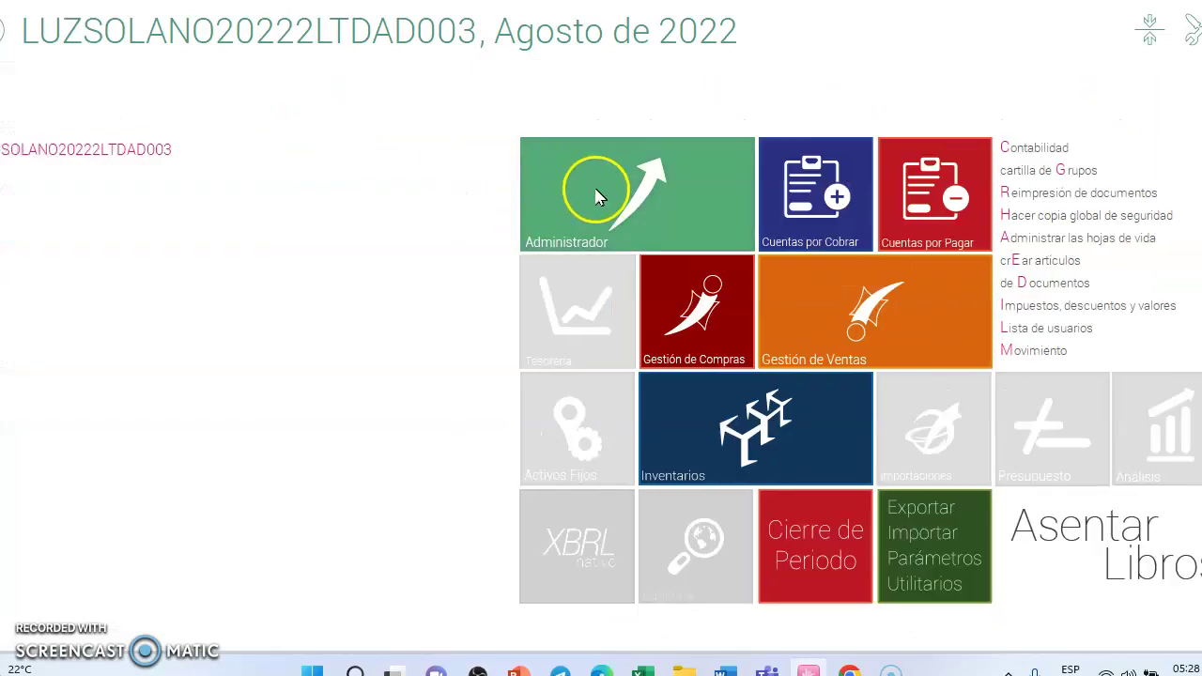
View the Cartilla de Cuentas in the Administrador module's accounting section and close it.
click(597, 197)
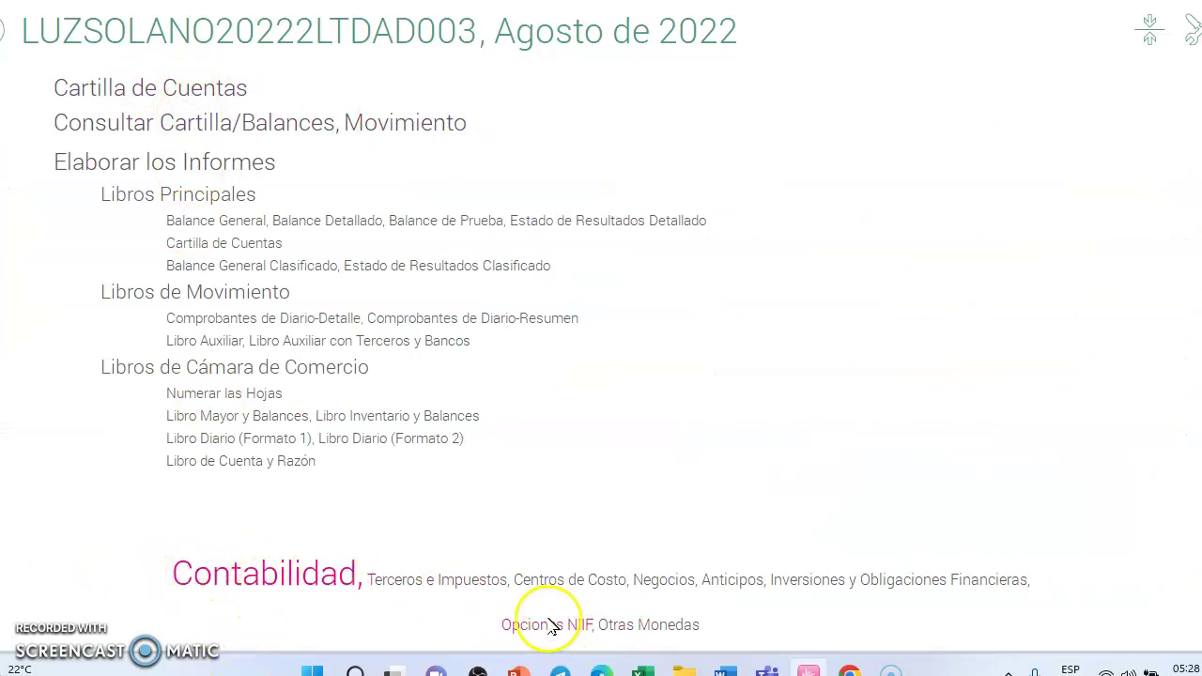
click(136, 86)
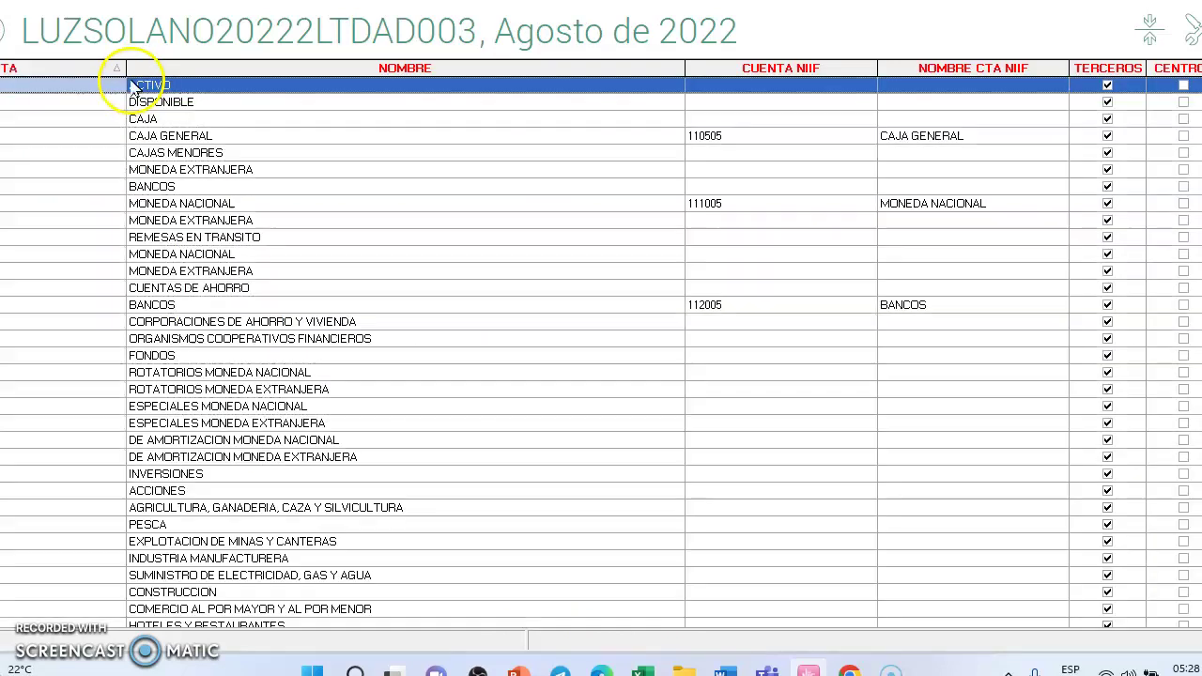
key(Escape)
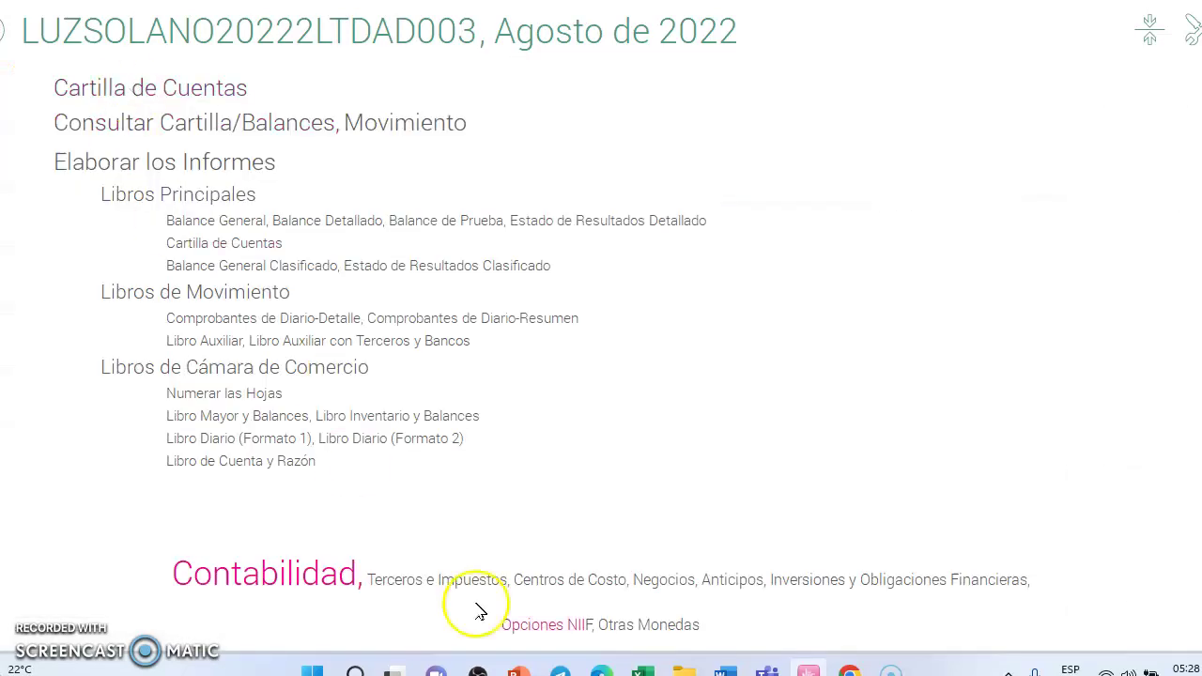
View the Cartilla de Cuentas NIIF among the NIIF options and go back to the main screen.
click(571, 627)
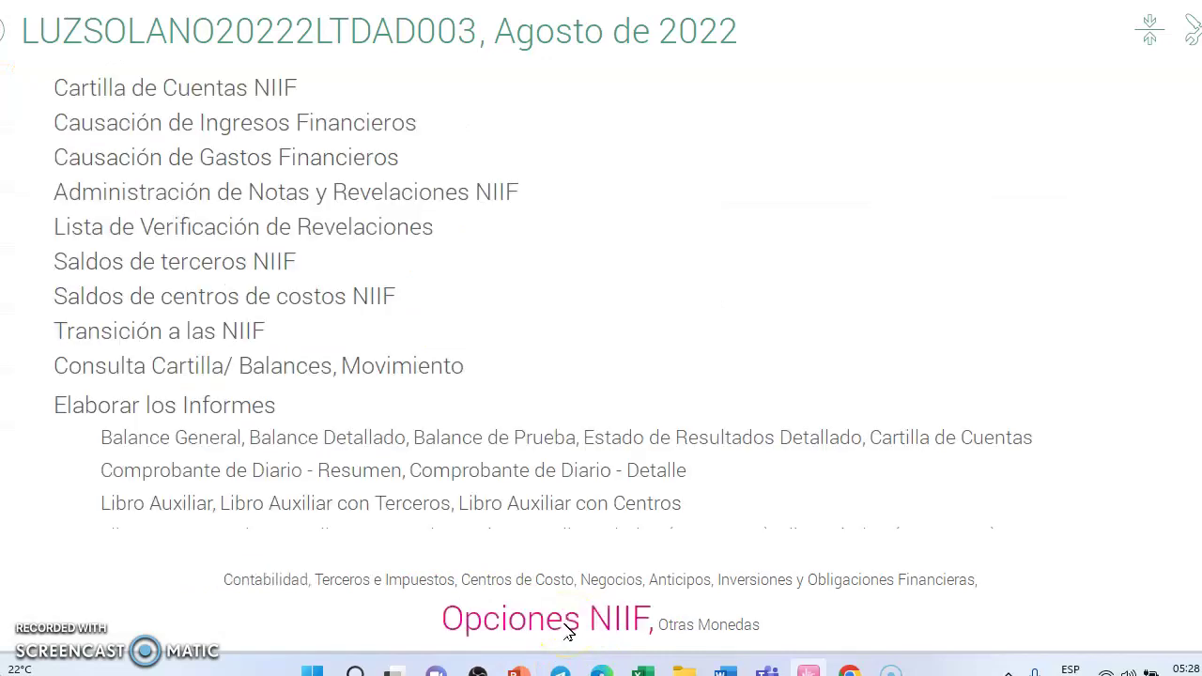
click(146, 87)
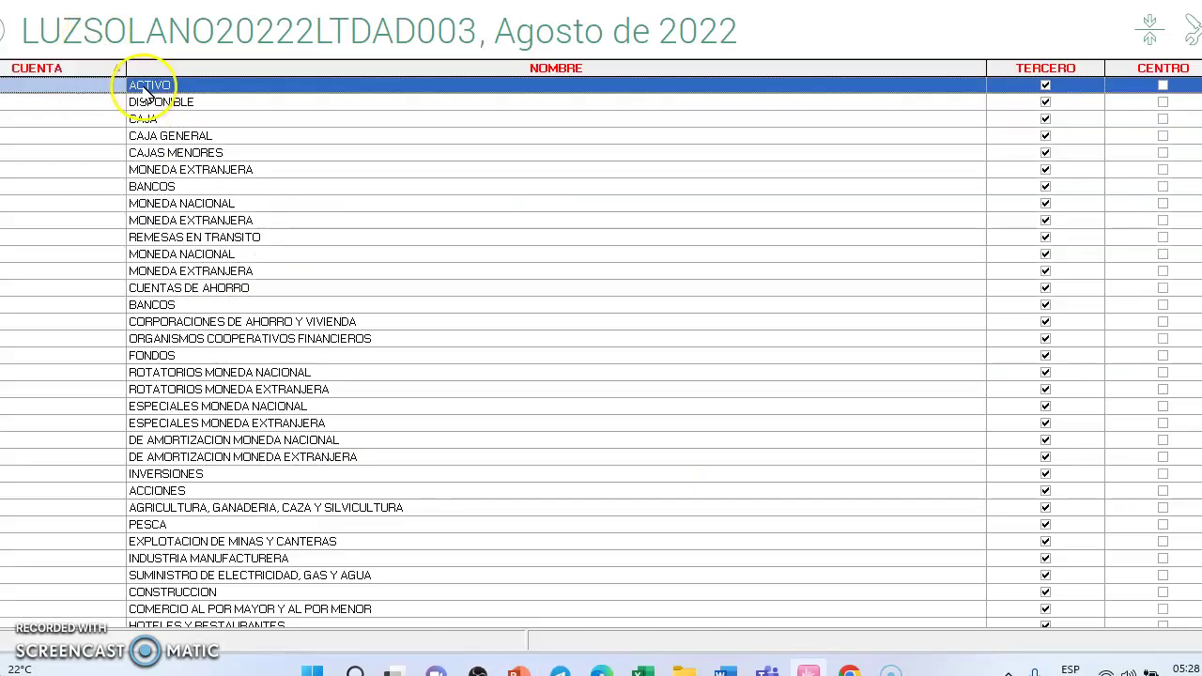
key(Escape)
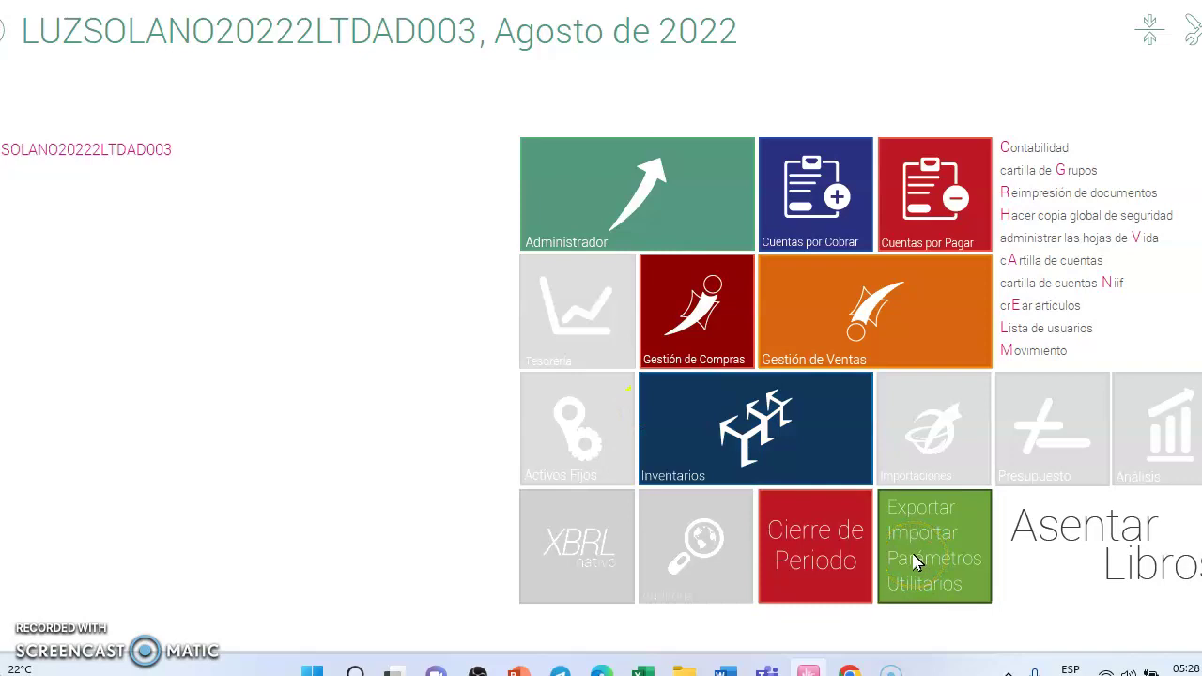
Examine the levels and class natures in Estructura del Código Contable NIIF under Parámetros Particulares, and accept the form.
click(917, 561)
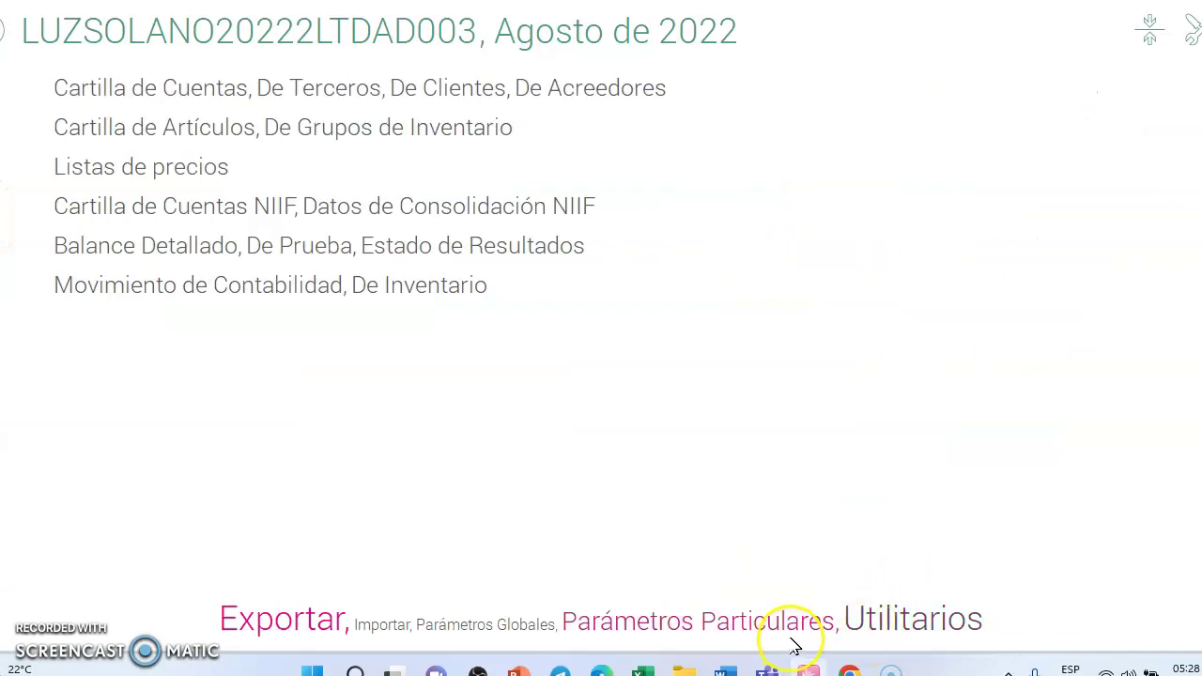
click(793, 627)
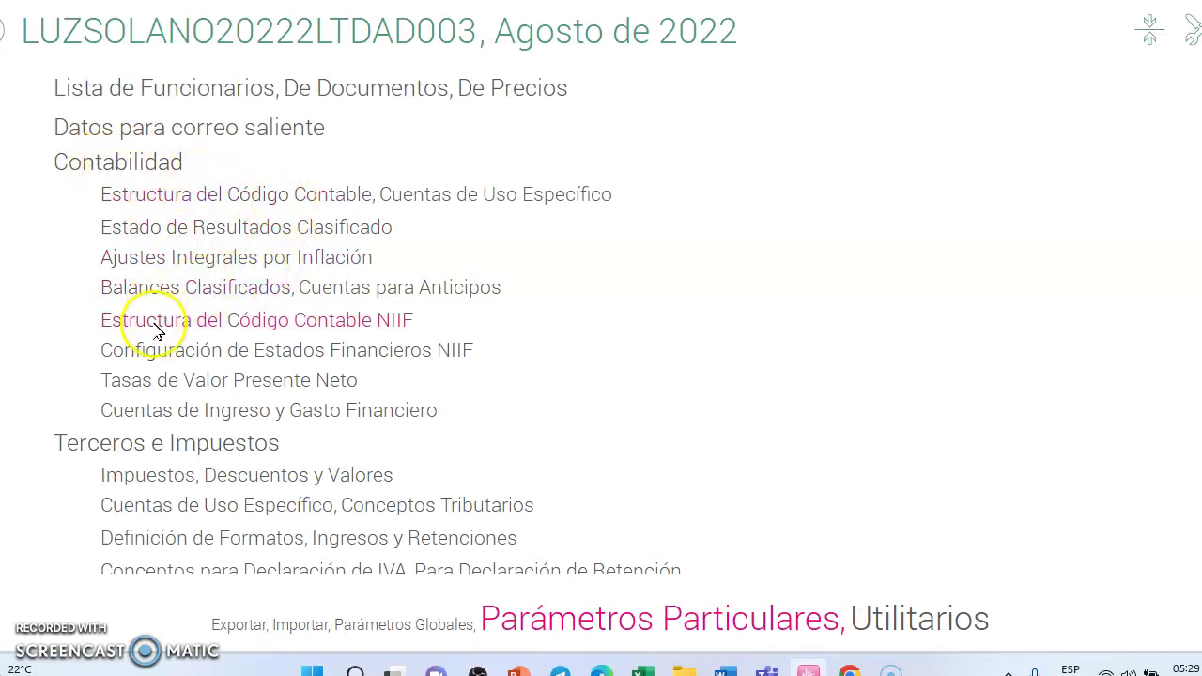
click(308, 326)
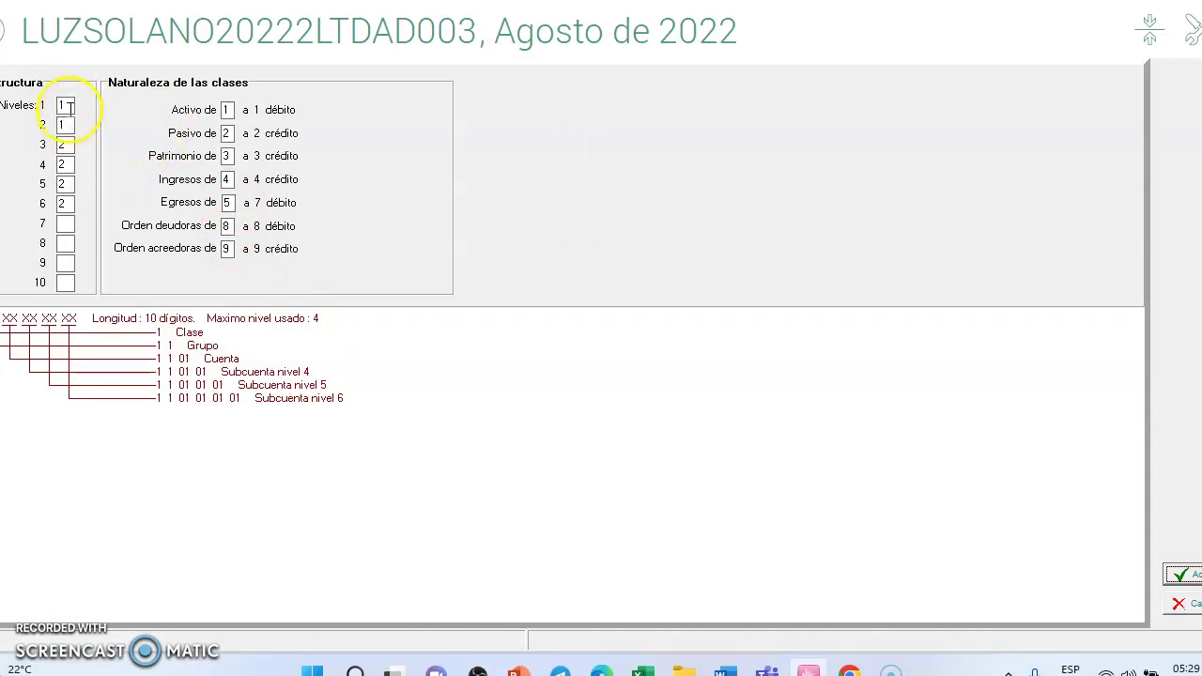
click(66, 160)
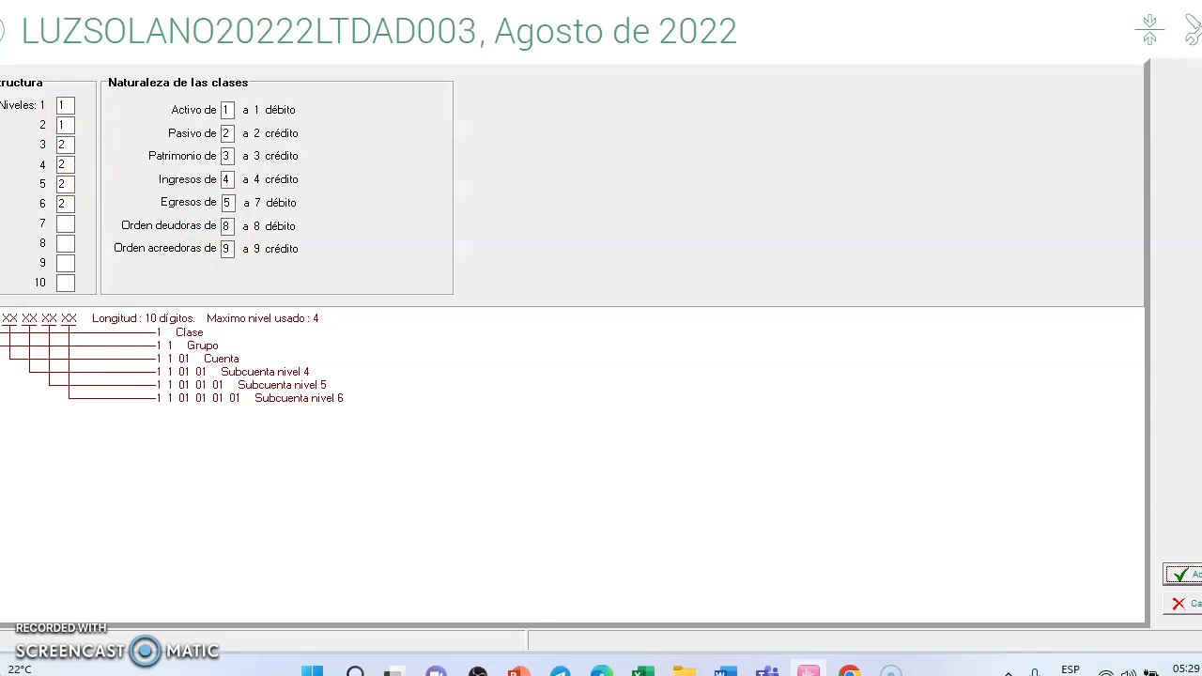
click(1184, 574)
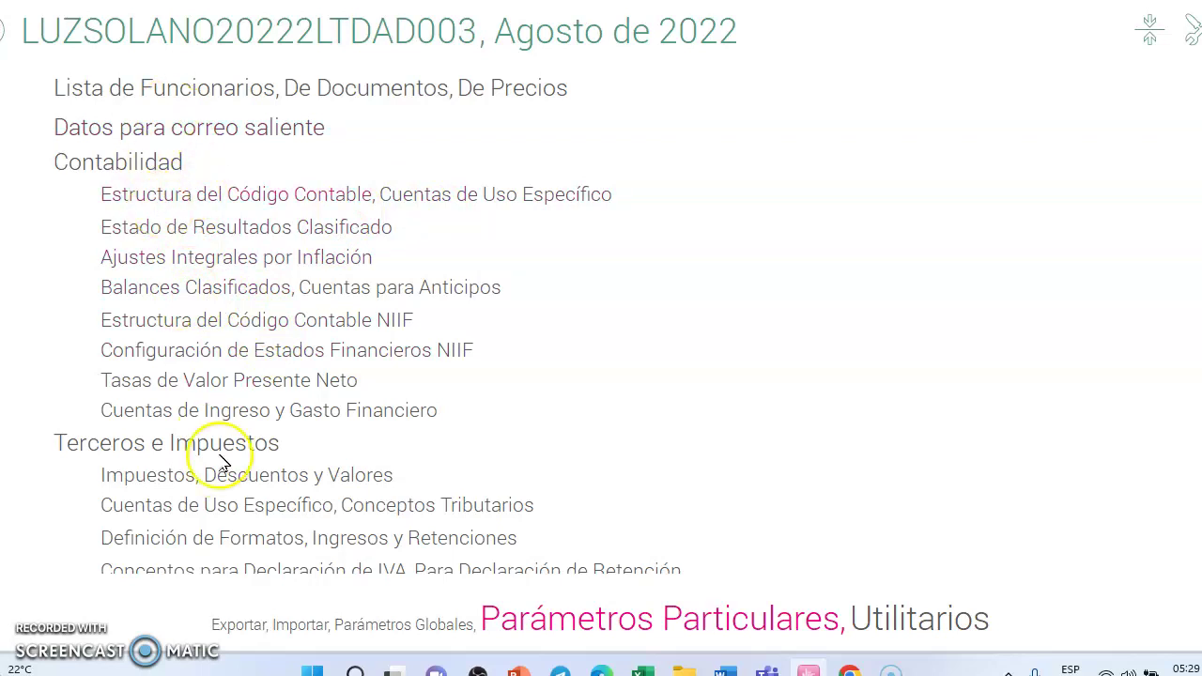
Open Impuestos, Descuentos y Valores under Terceros e Impuestos, check the CREE tax's local and NIIF accounts, and cancel the edit.
scroll(219, 455, down, 1)
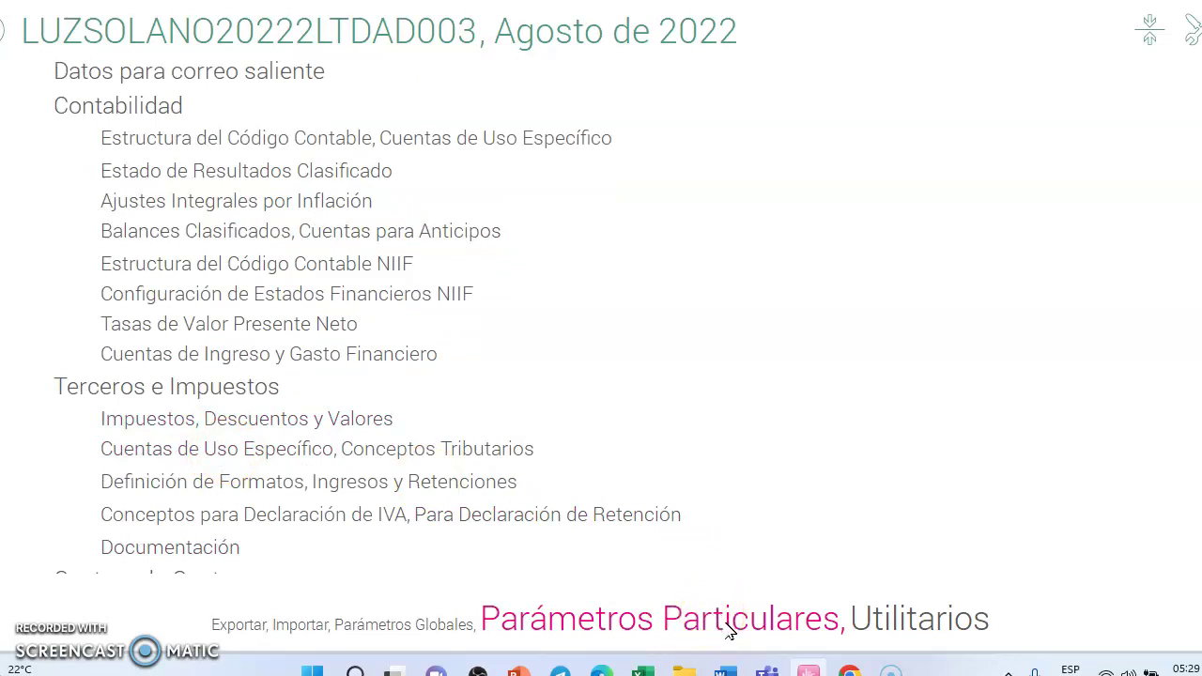
click(188, 426)
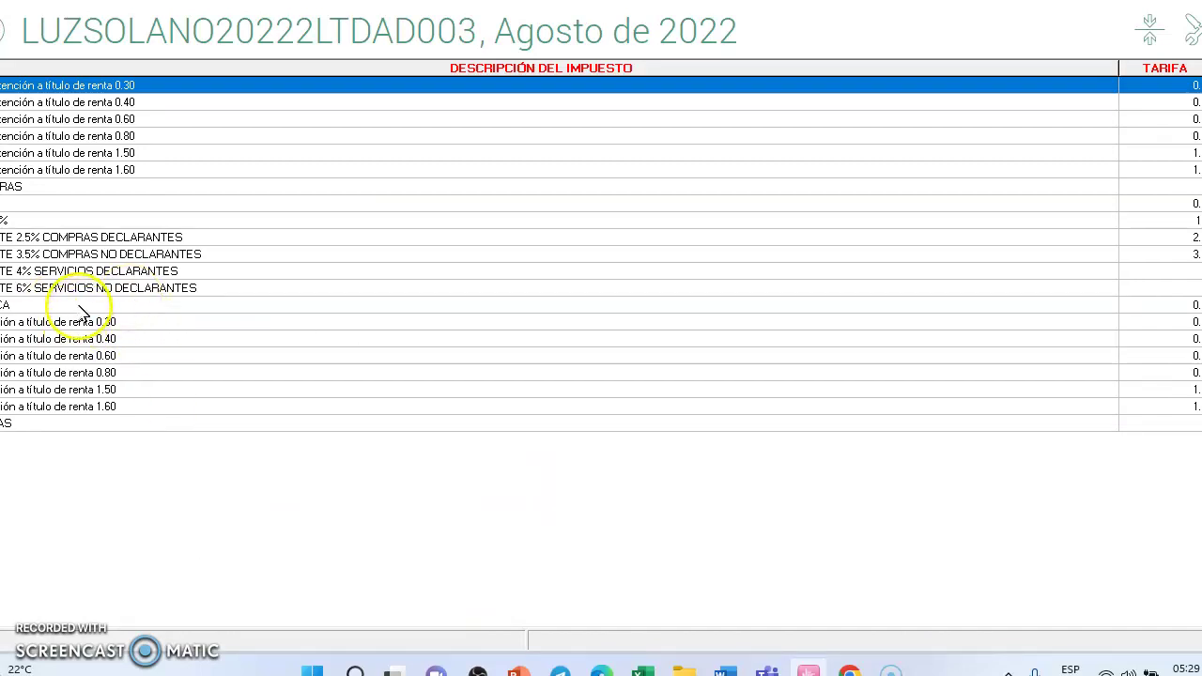
click(85, 205)
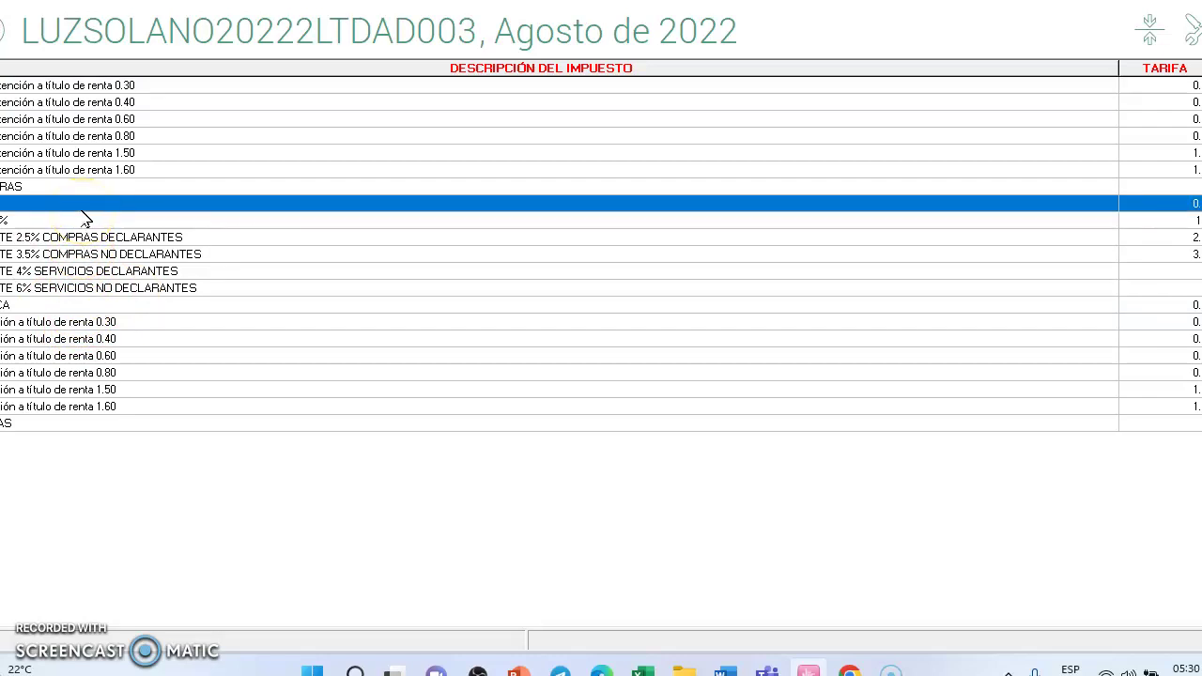
right_click(83, 209)
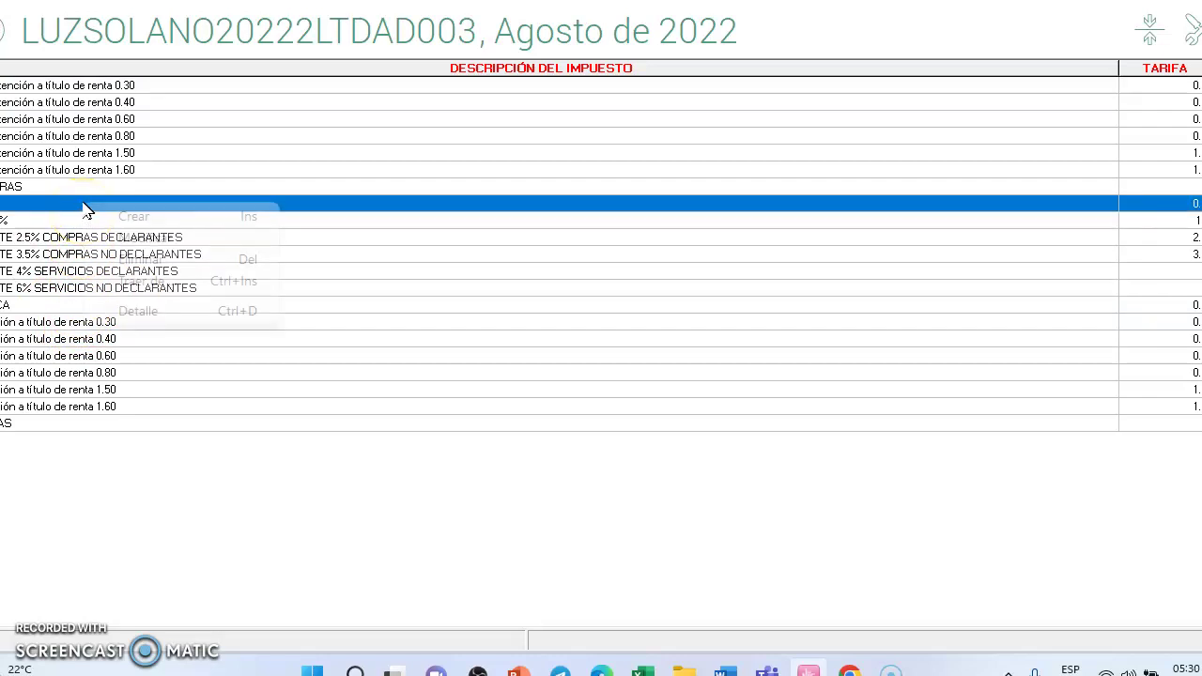
click(162, 234)
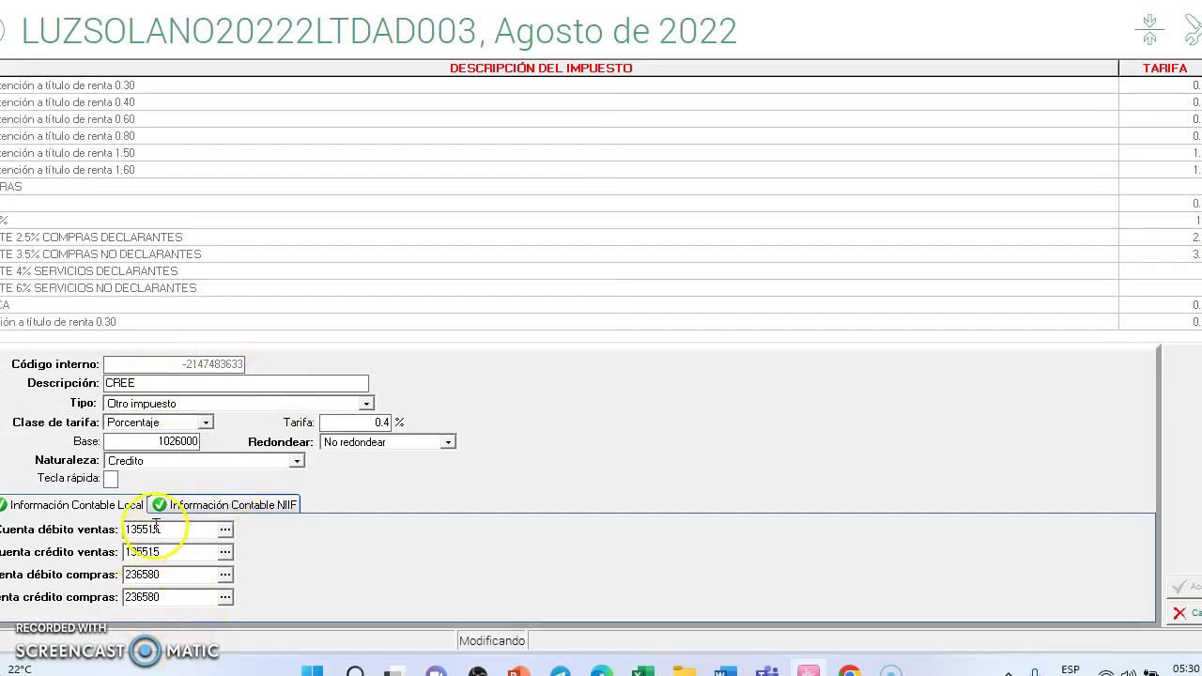
click(94, 504)
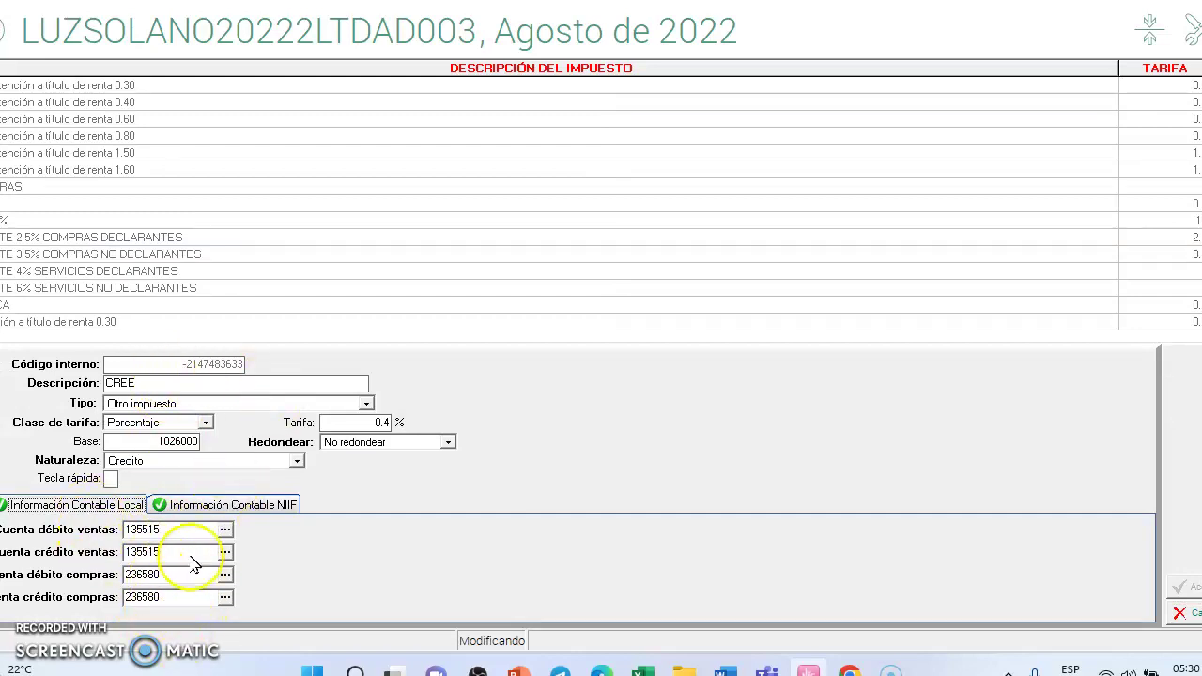
click(235, 507)
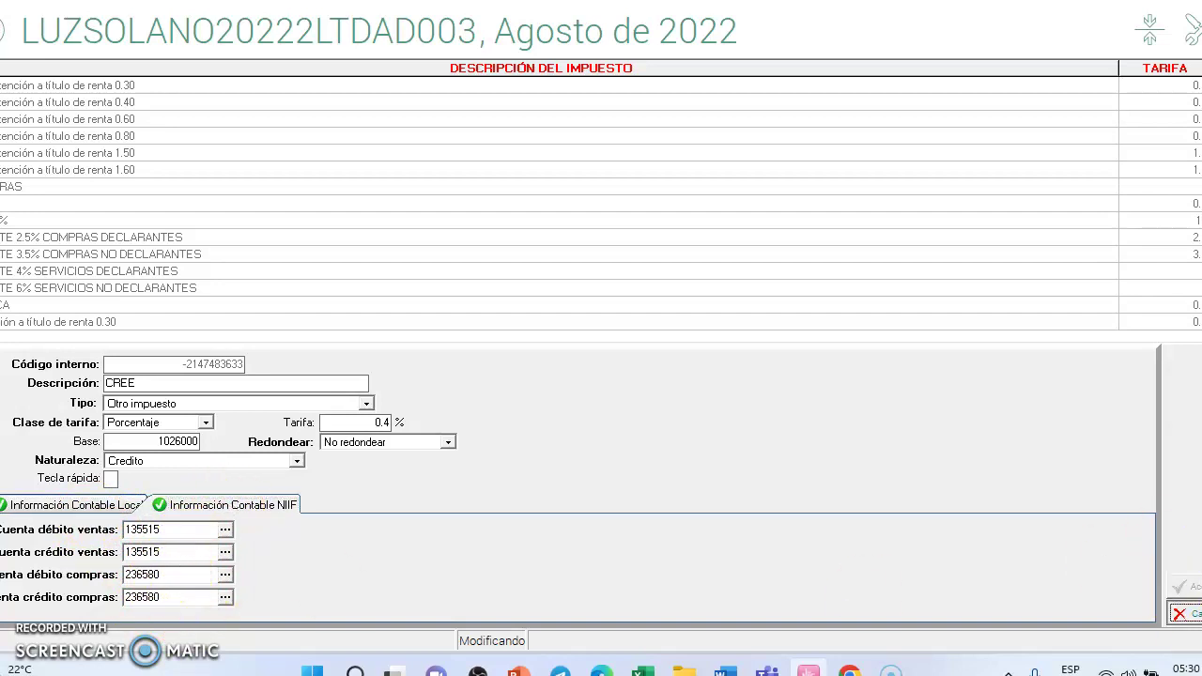
click(1192, 611)
Open the IVA 19% tax for modification, review its local and NIIF accounting information, and accept the form.
click(159, 223)
right_click(158, 223)
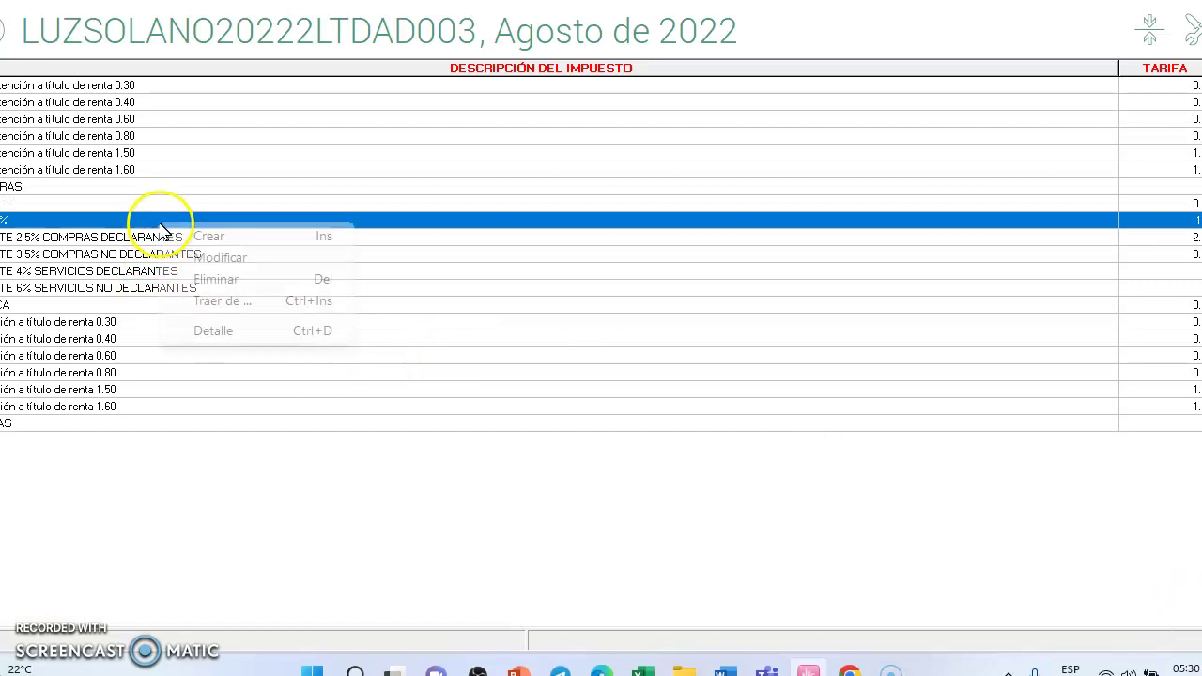
click(224, 257)
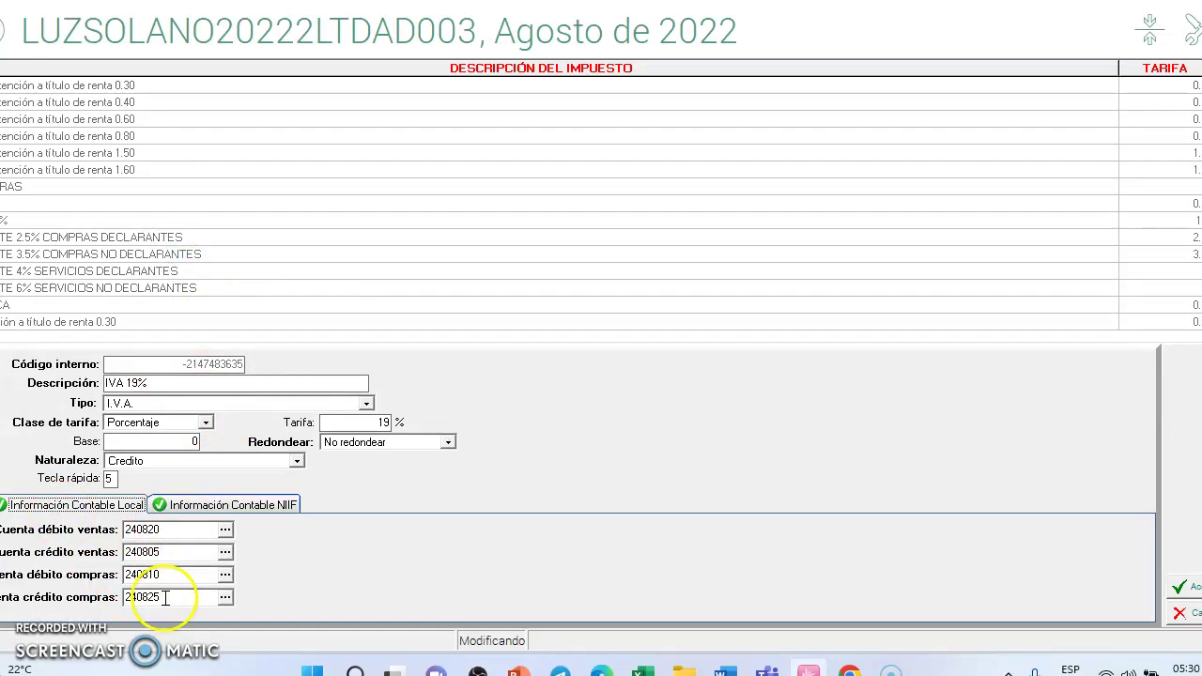
click(257, 512)
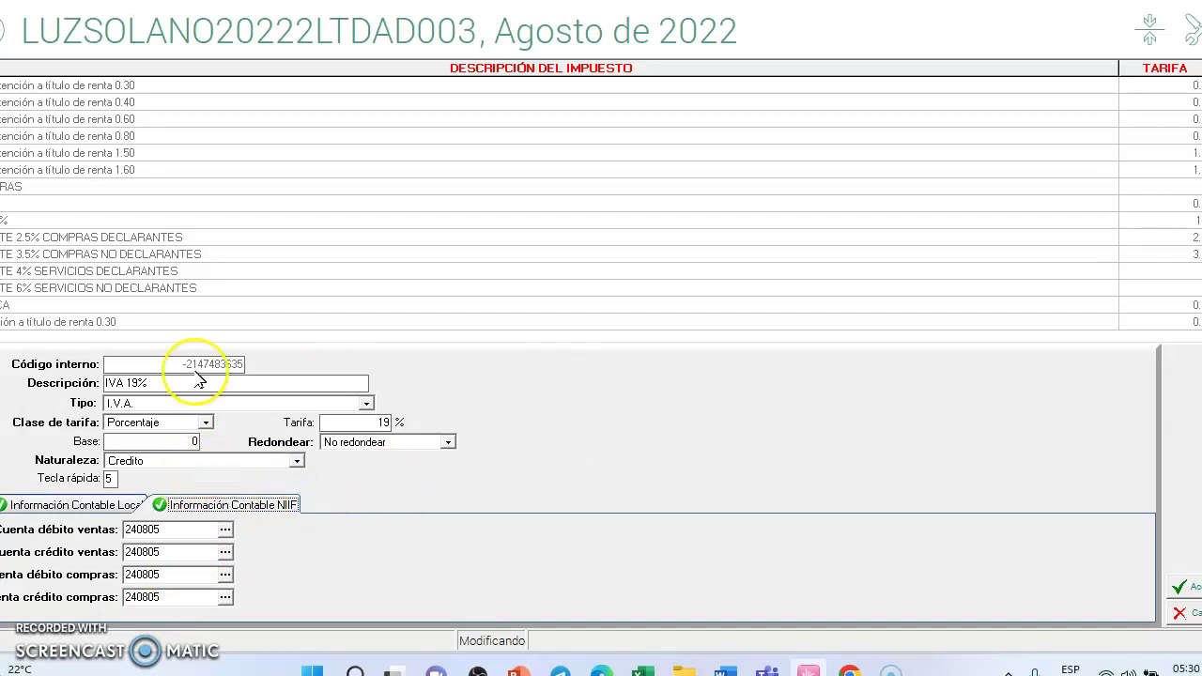
mouse_move(55, 36)
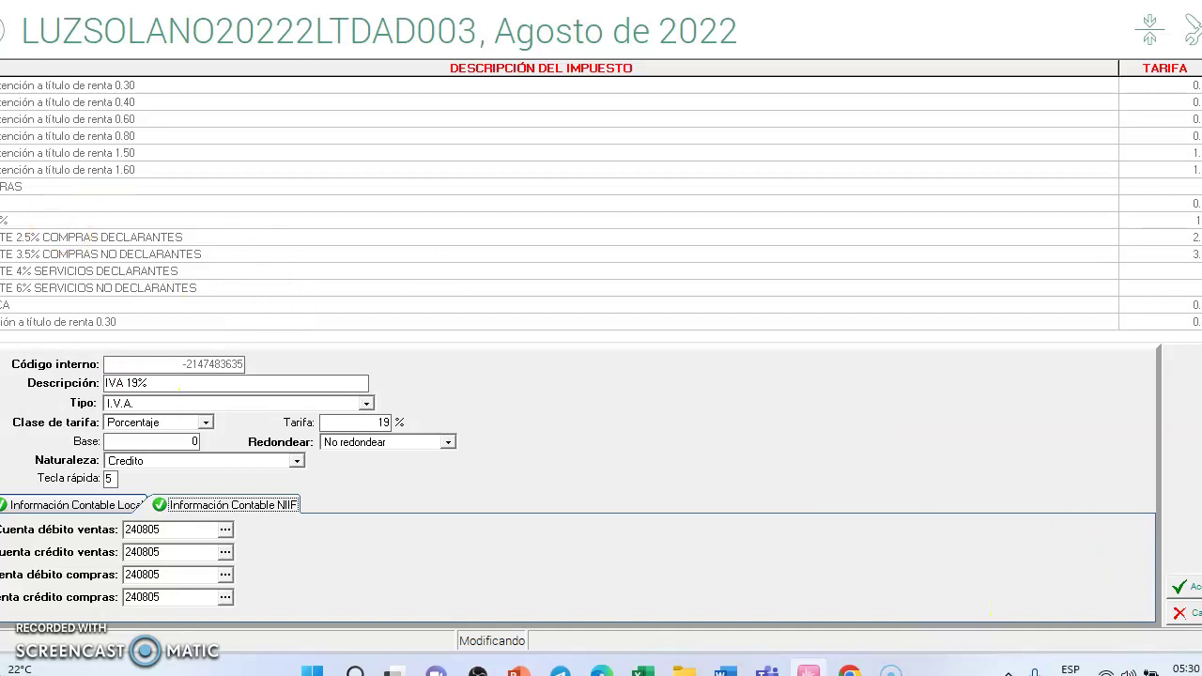
click(1188, 587)
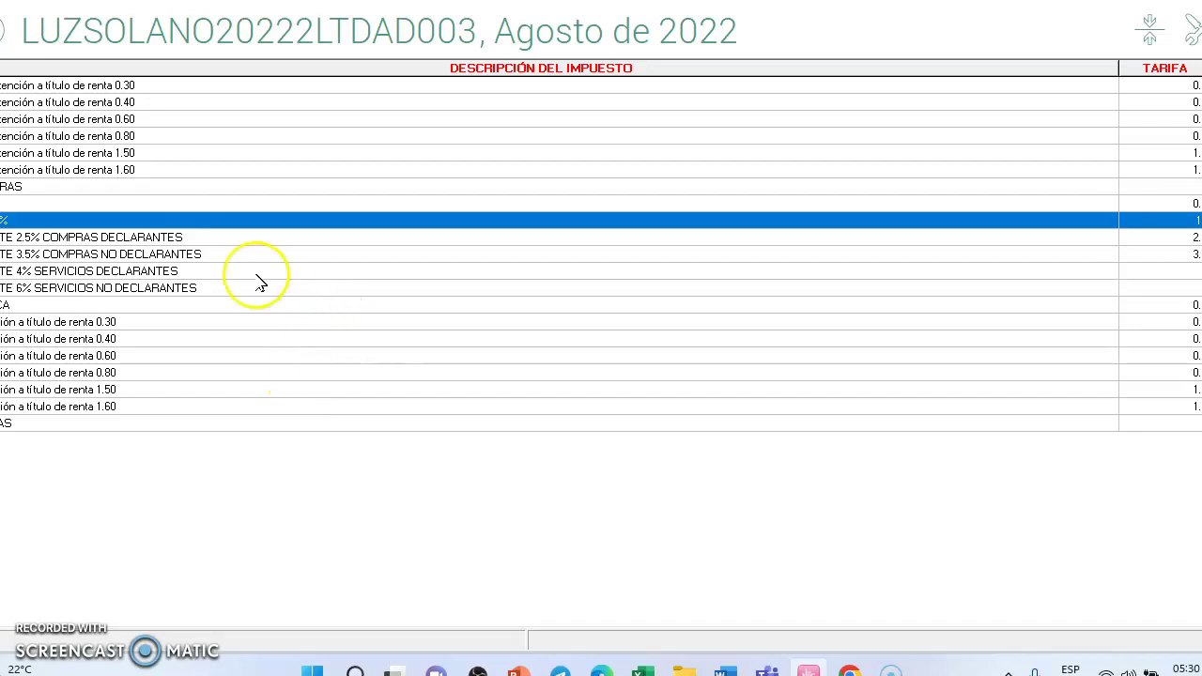
Open the COMPRAS entry for modification, check its local and NIIF accounts, and accept the form.
click(254, 188)
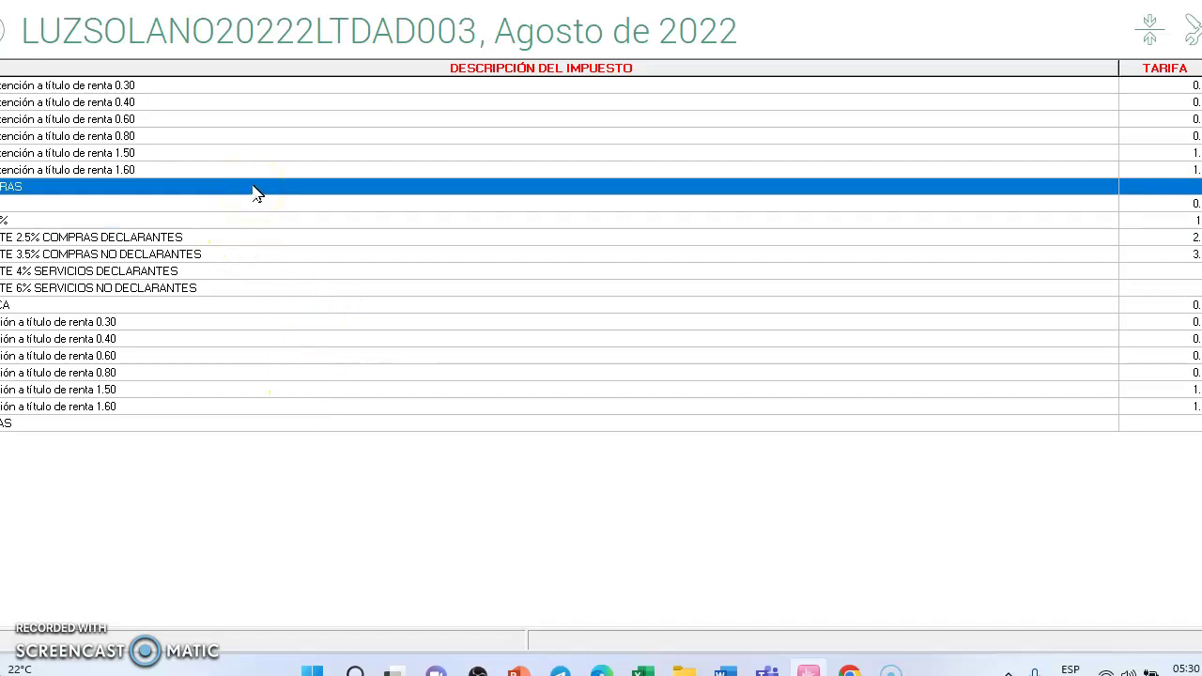
right_click(256, 191)
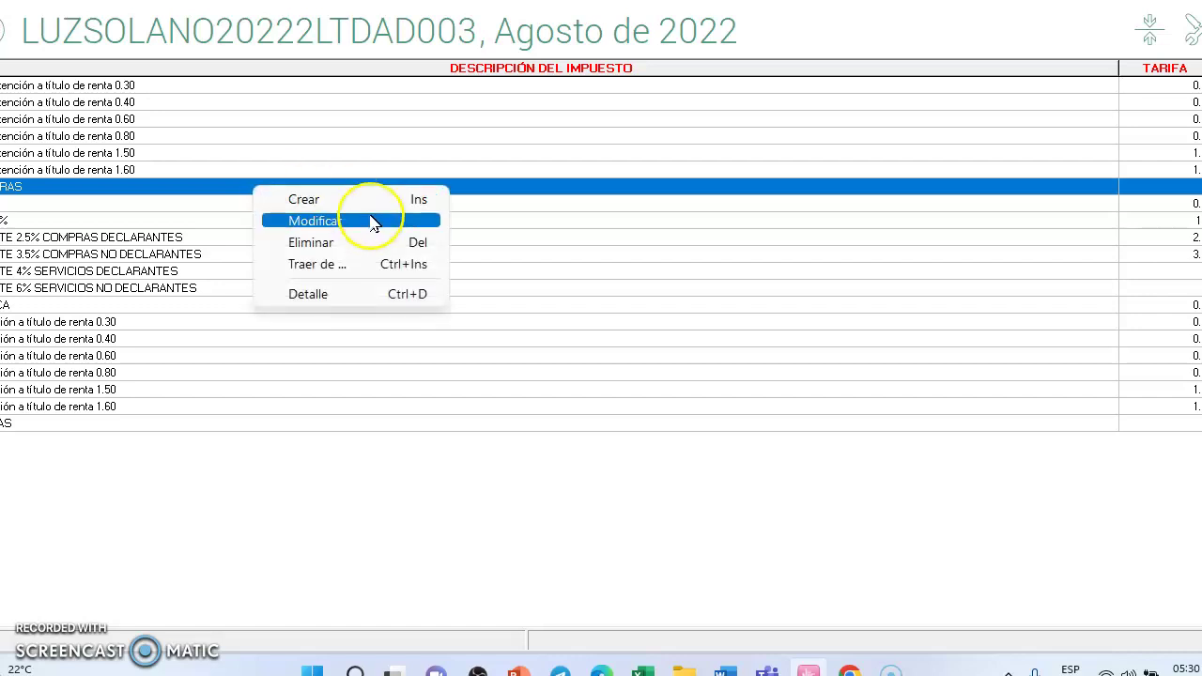
click(366, 222)
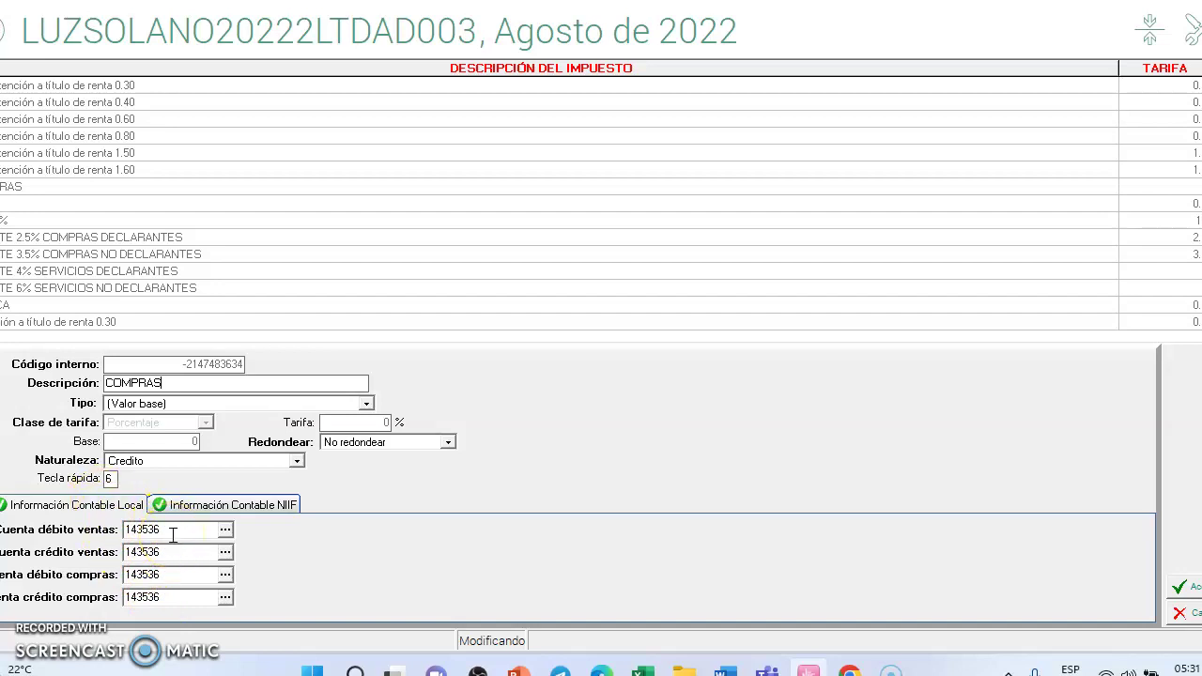
click(257, 510)
click(1179, 587)
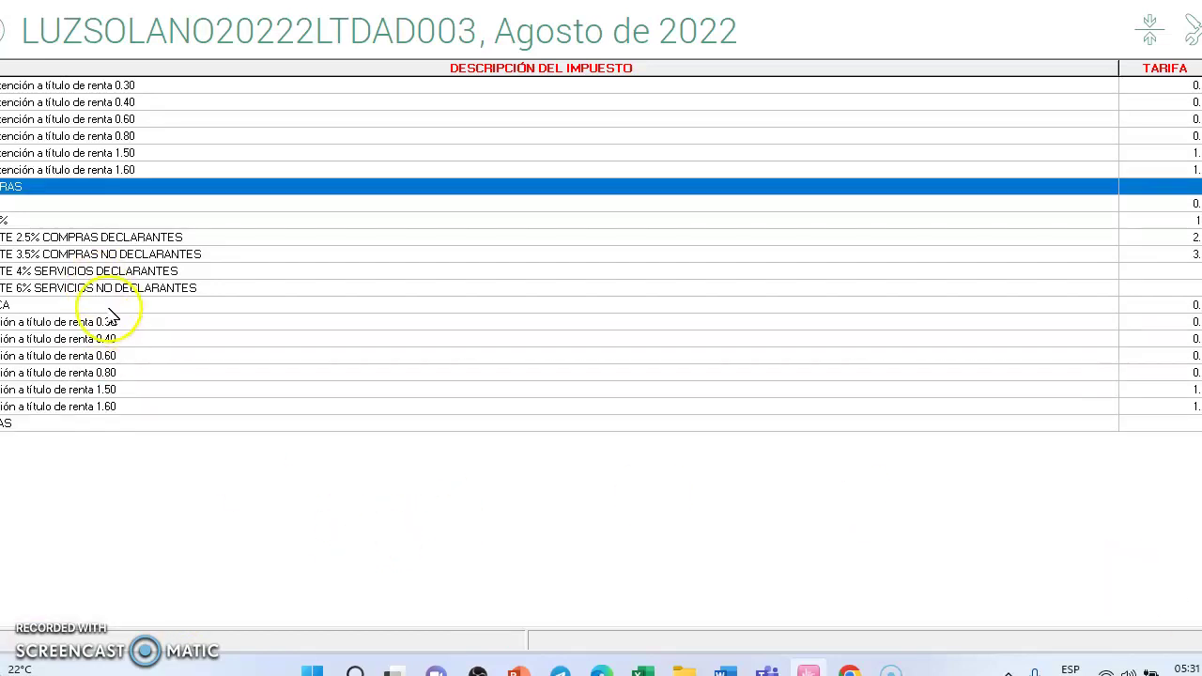
Open the VENTAS entry for modification, review its base type and local accounts, and accept the form.
click(124, 424)
right_click(124, 432)
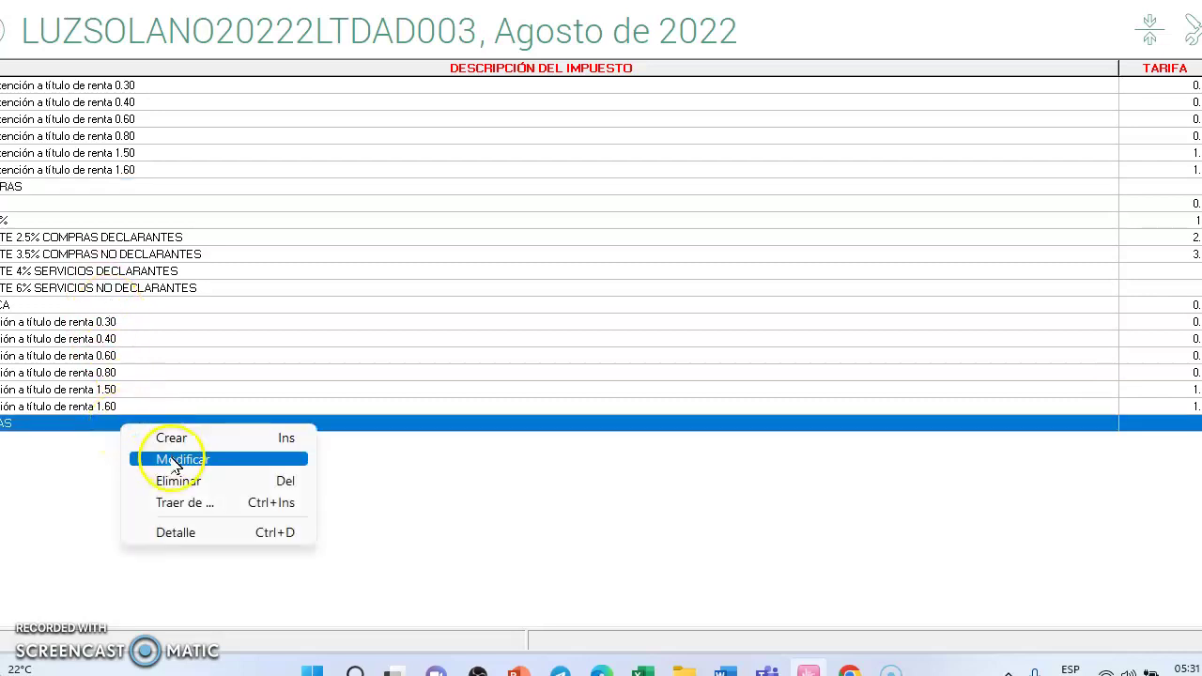
click(176, 458)
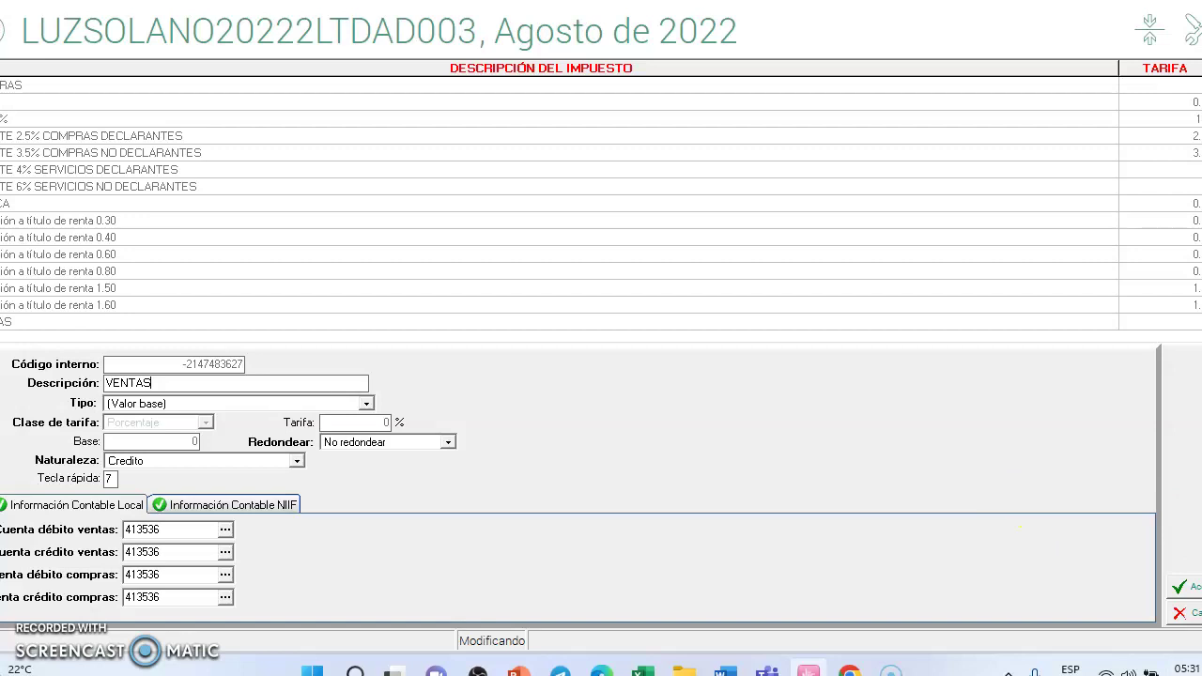
key(Return)
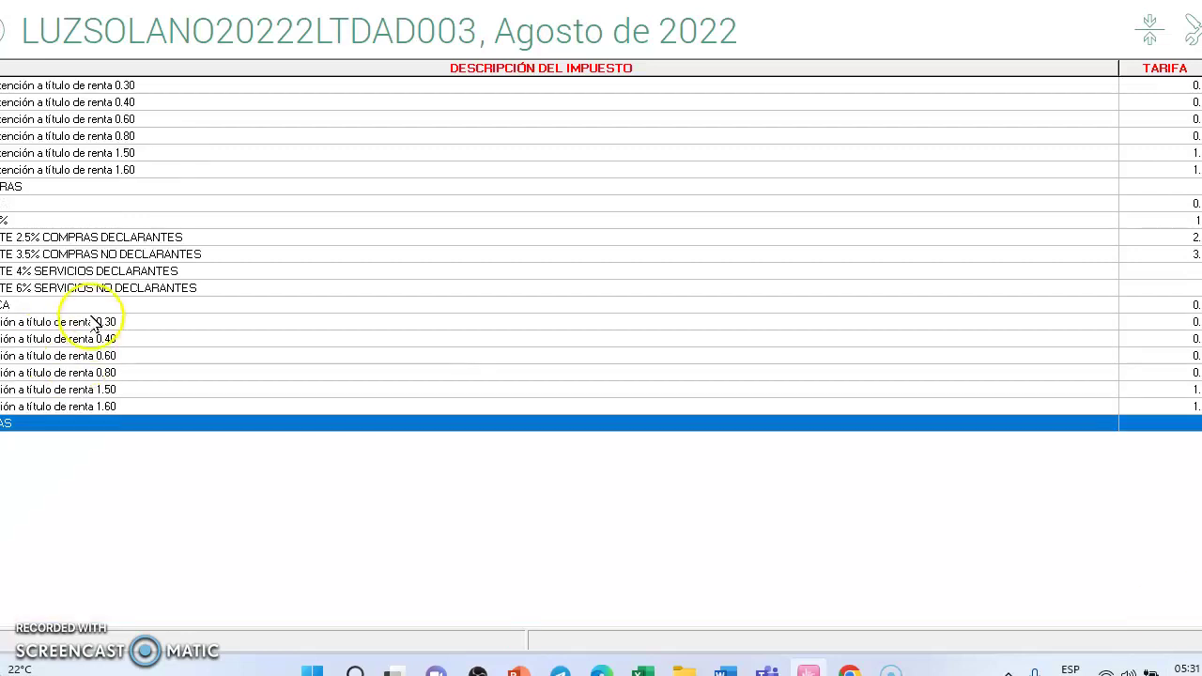
Check the local and NIIF accounts of RTE FTE 2.5% COMPRAS DECLARANTES, cancel the edit, and return to the main screen.
click(141, 239)
right_click(141, 240)
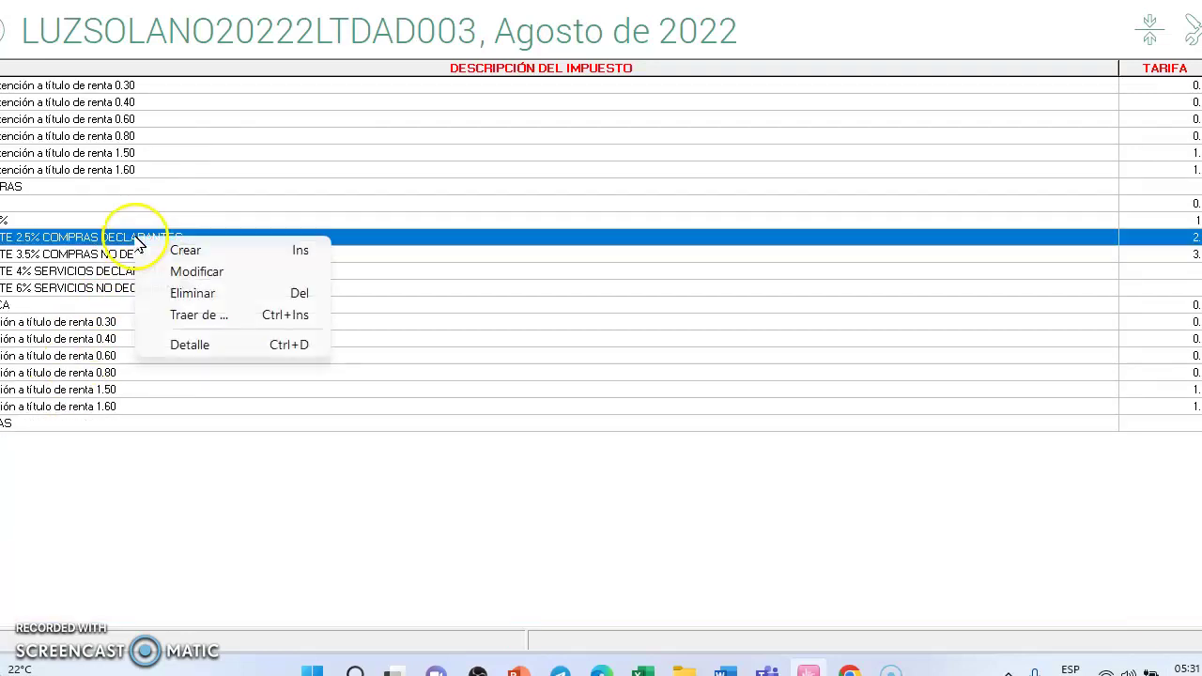
click(199, 273)
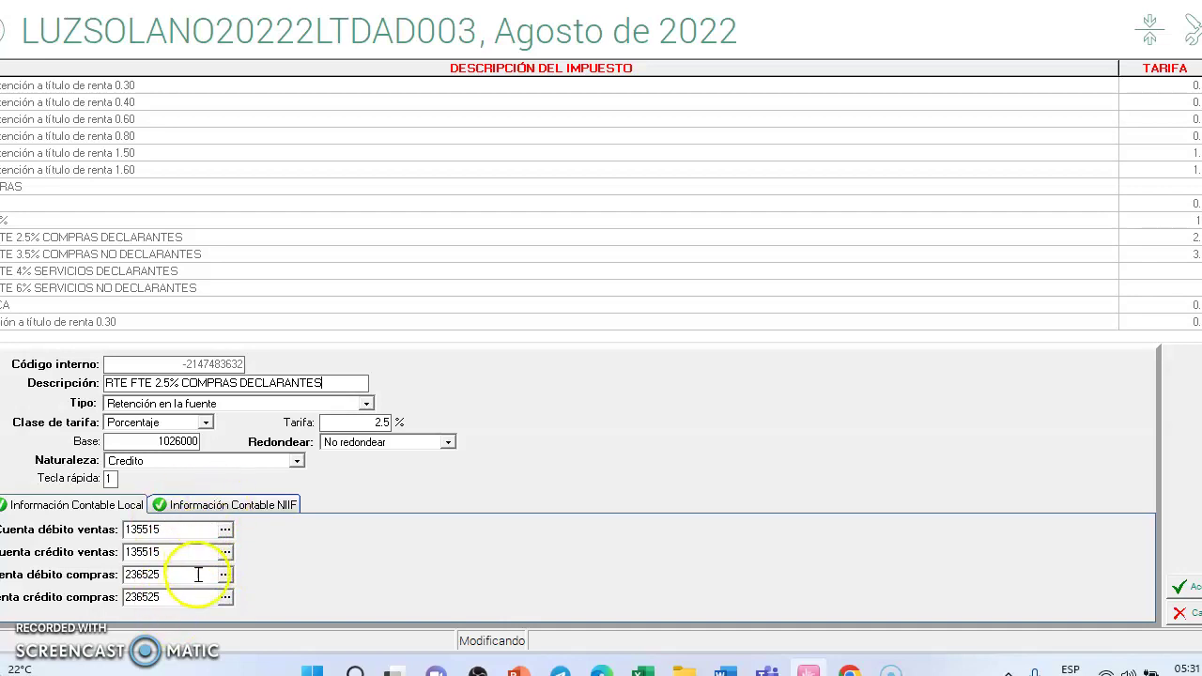
click(261, 510)
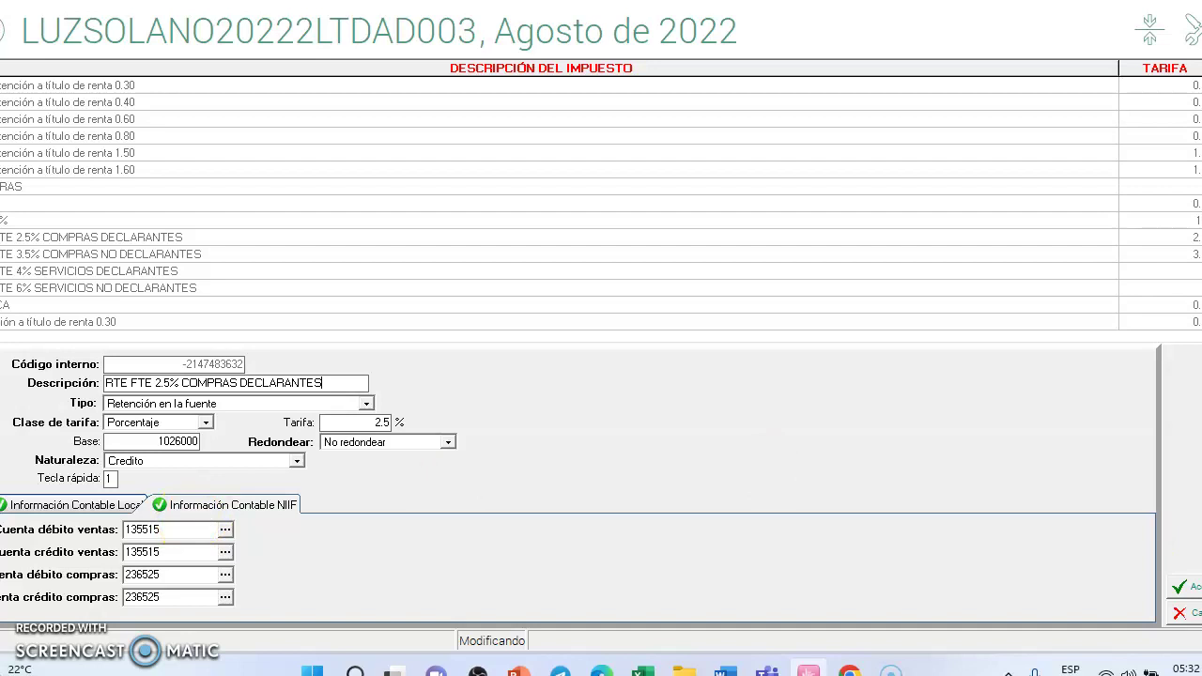
click(1195, 613)
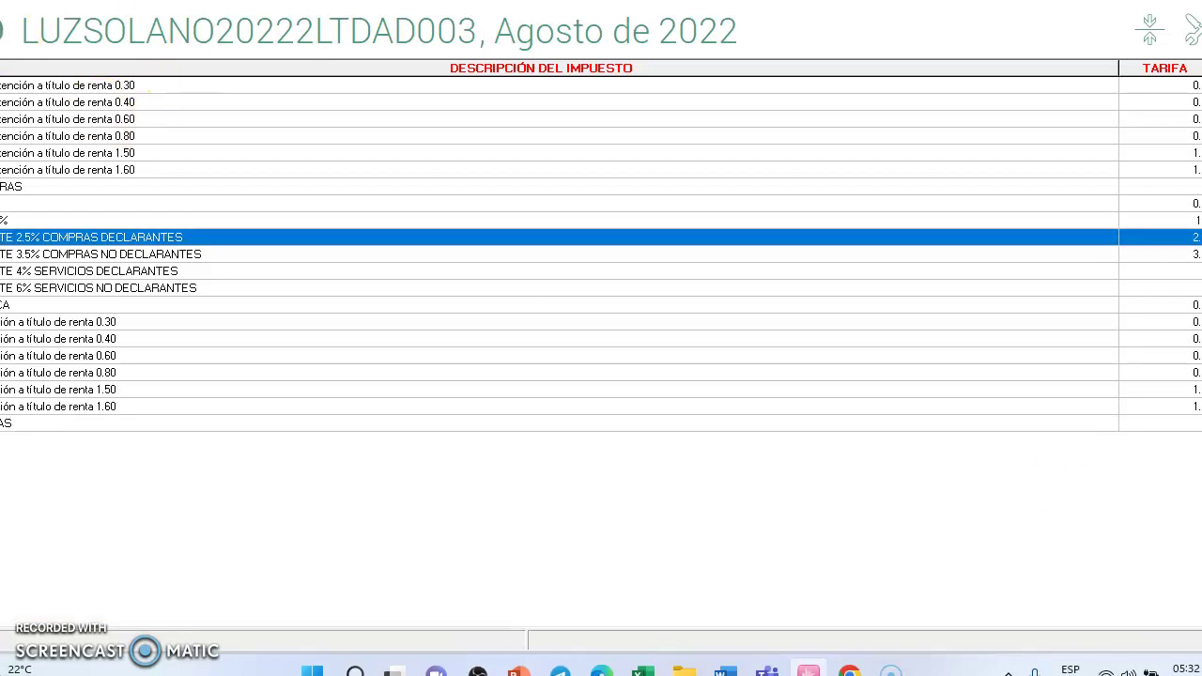
click(3, 31)
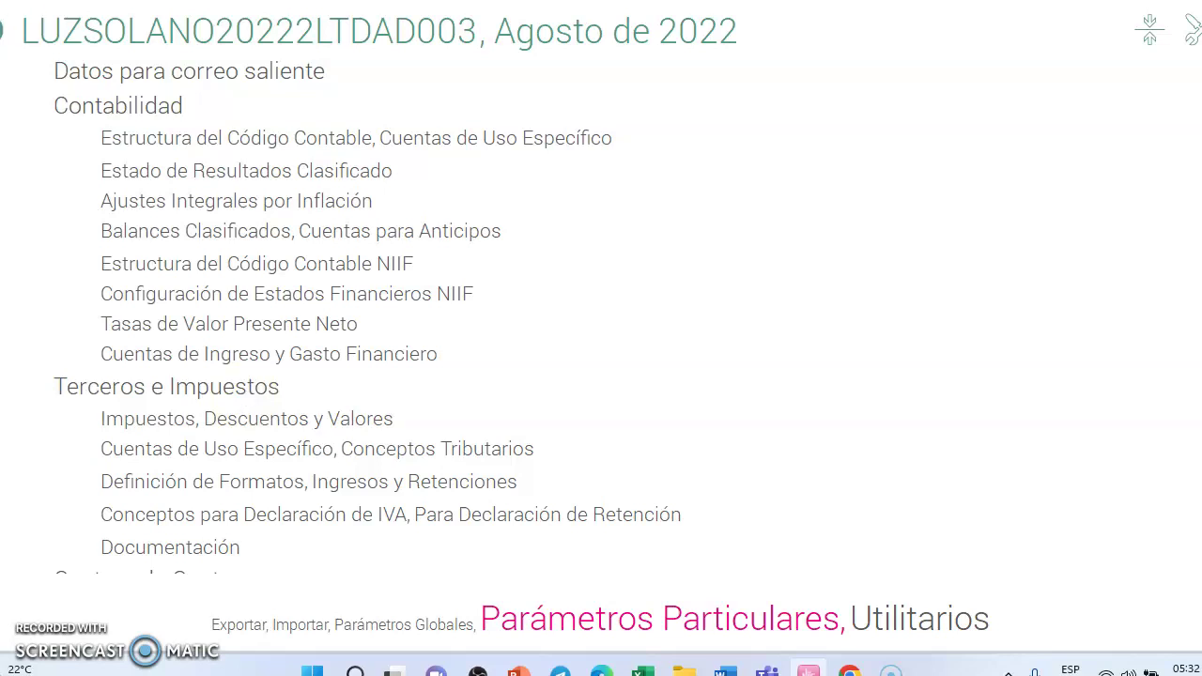
click(3, 30)
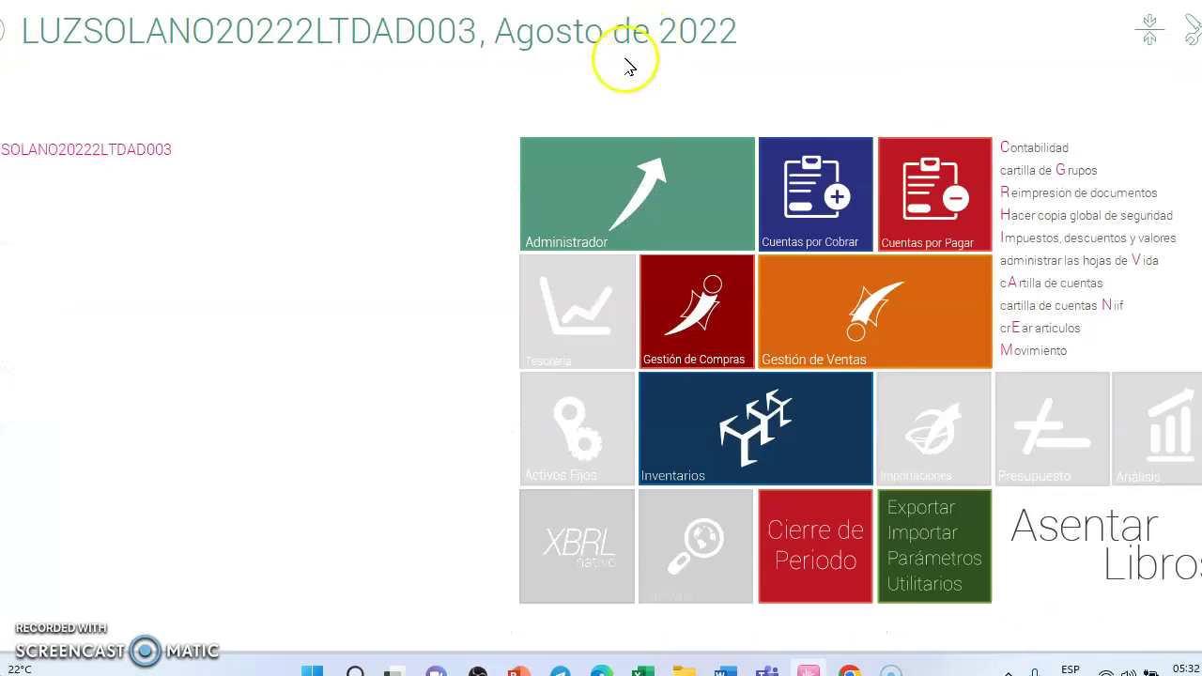
In the Contabilidad section's Cartilla de Cuentas, assign NIIF account 110505 CAJA GENERAL to the local CAJA GENERAL account and accept.
scroll(643, 207, down, 5)
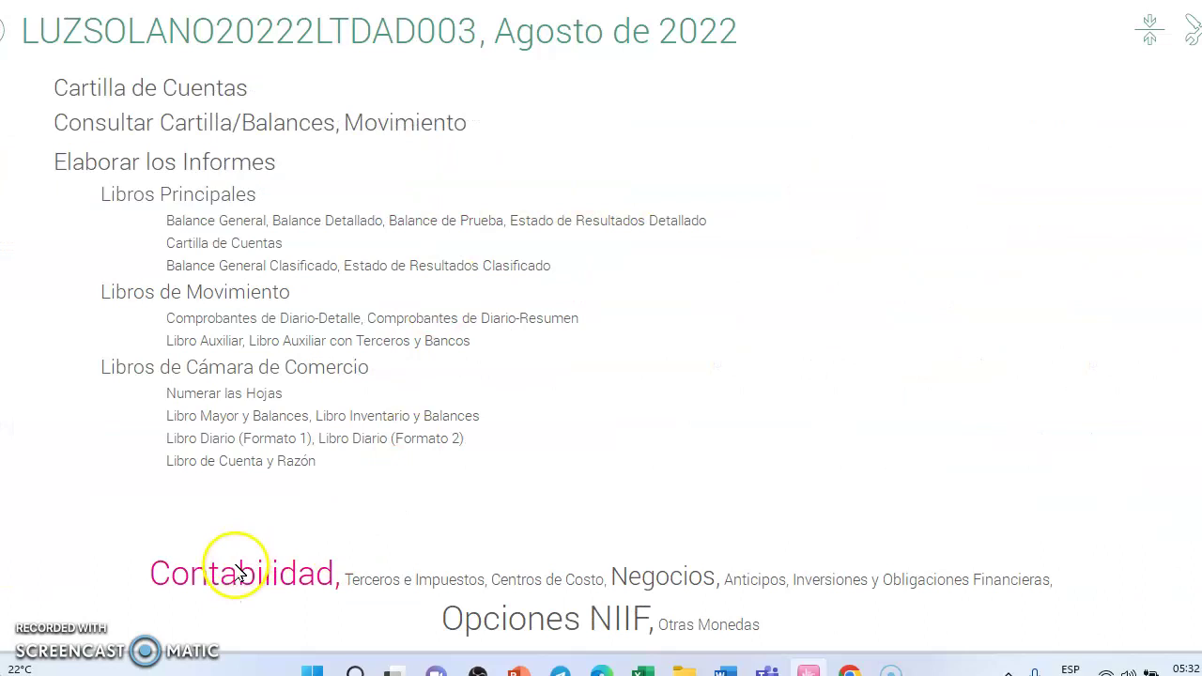
click(183, 88)
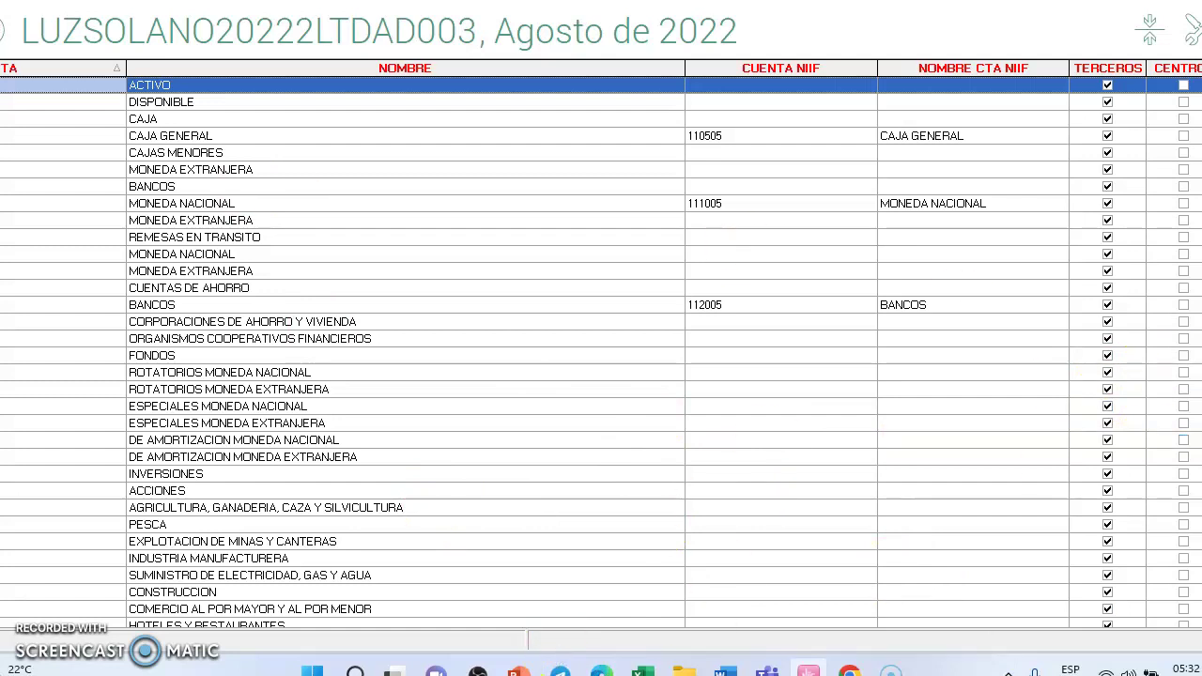
click(494, 141)
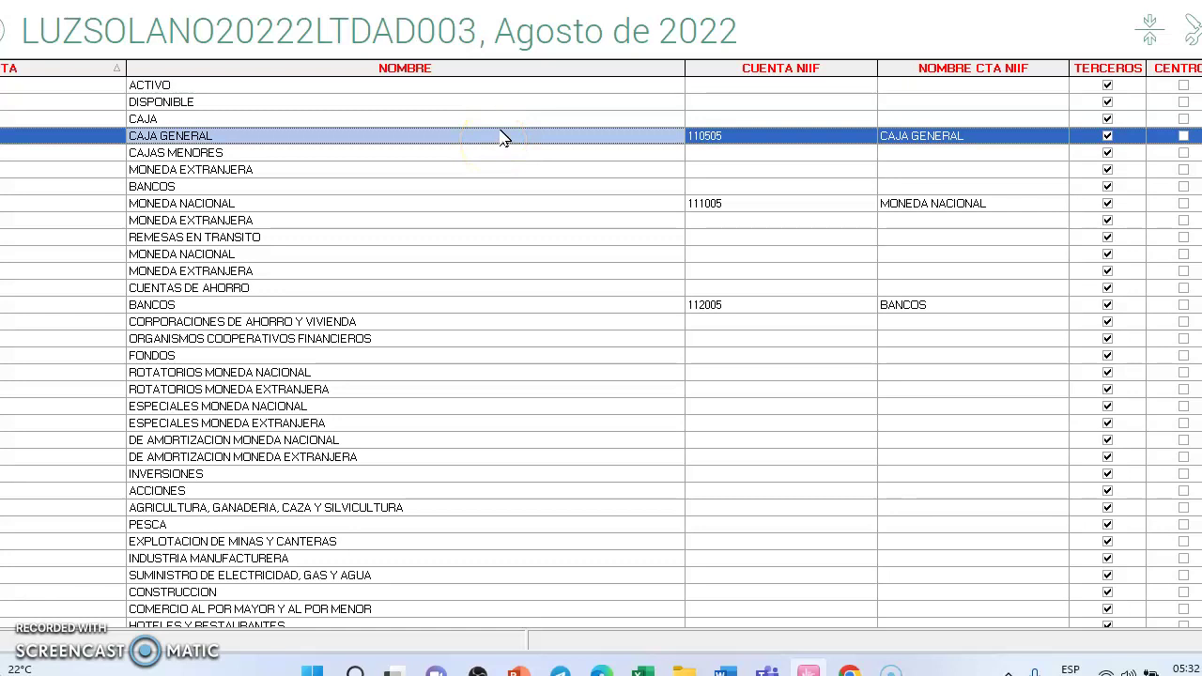
right_click(501, 138)
click(599, 167)
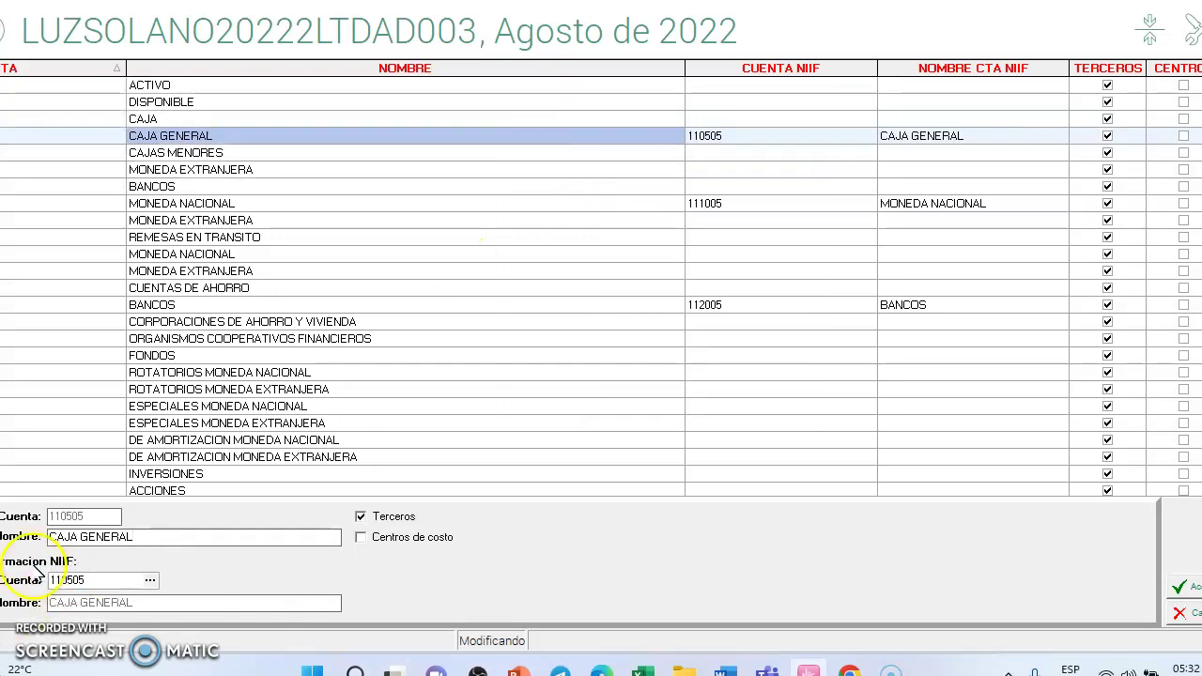
click(150, 579)
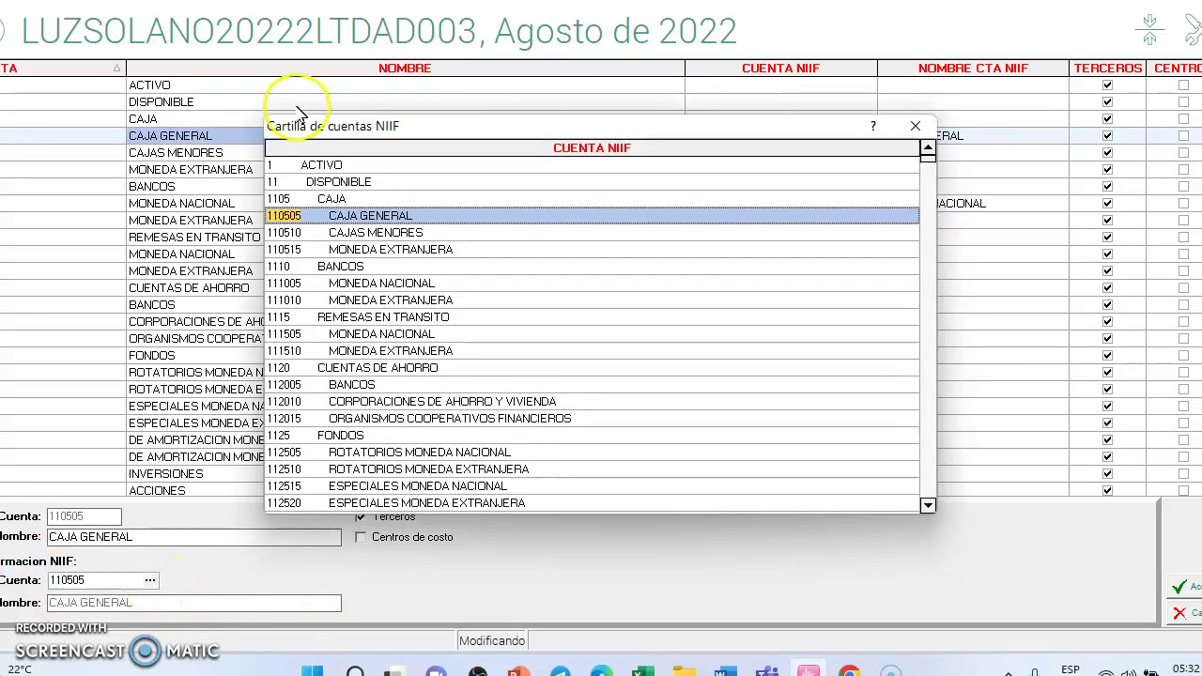
double_click(456, 218)
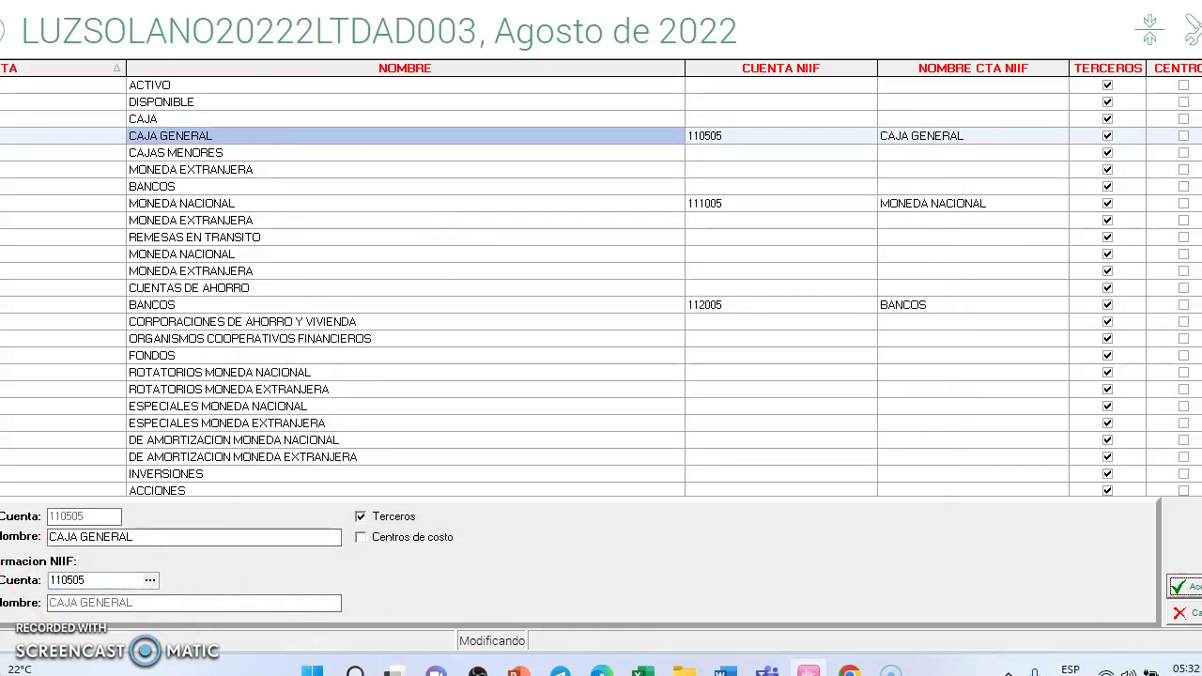
click(1179, 586)
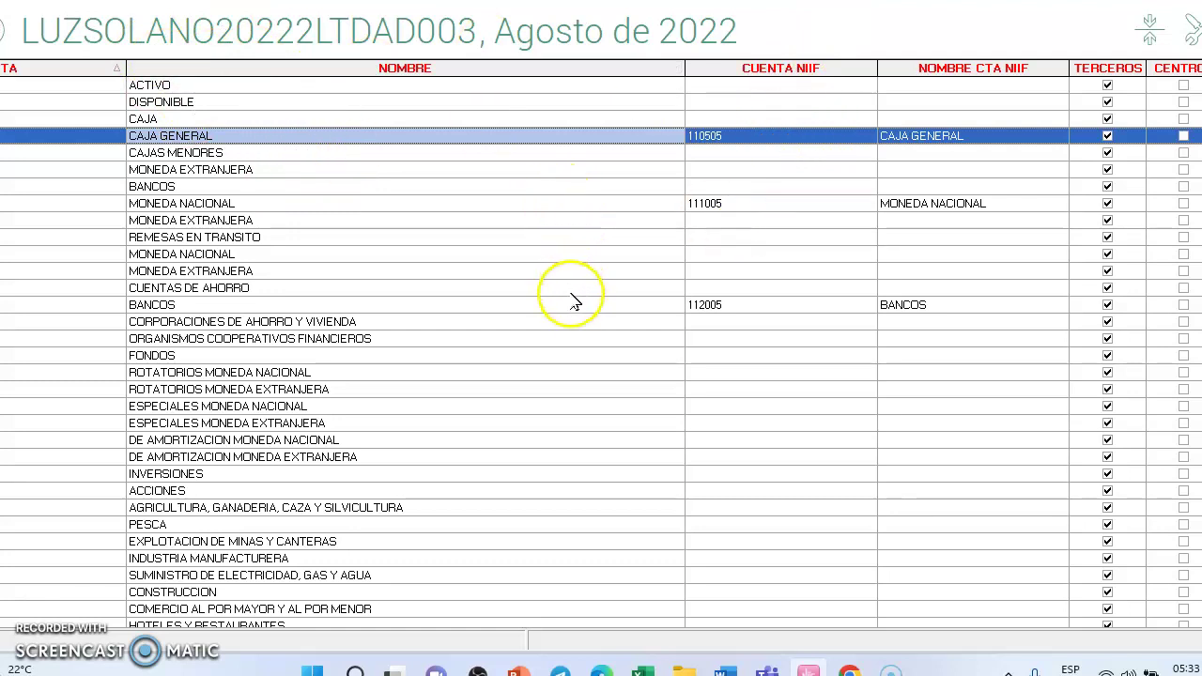
Examine the asset accounts in the local chart of accounts to check which ones are linked to NIIF accounts.
scroll(601, 348, down, 20)
scroll(1173, 568, down, 10)
scroll(863, 370, up, 9)
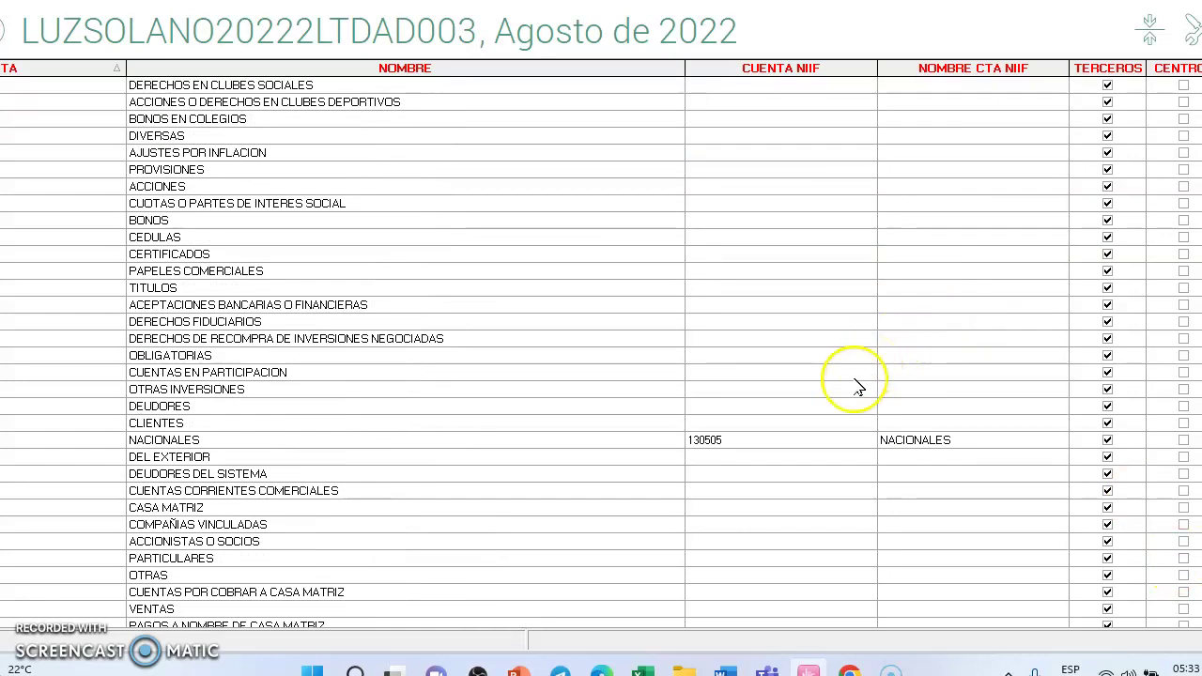
click(764, 443)
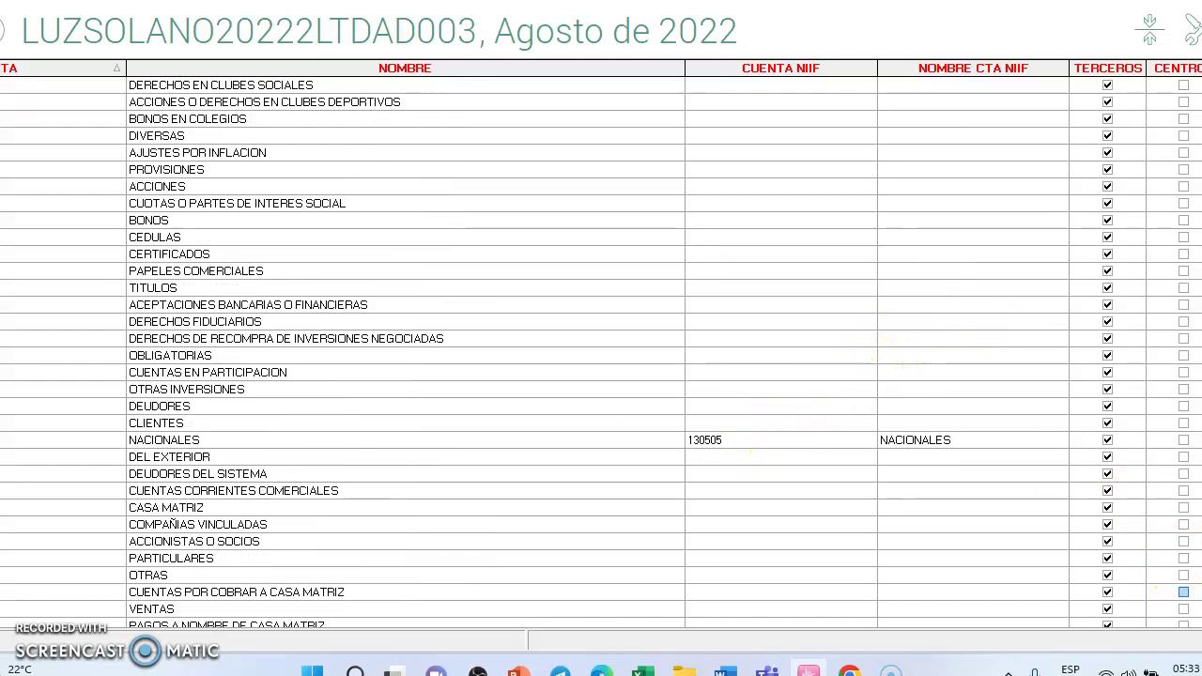
scroll(601, 347, down, 15)
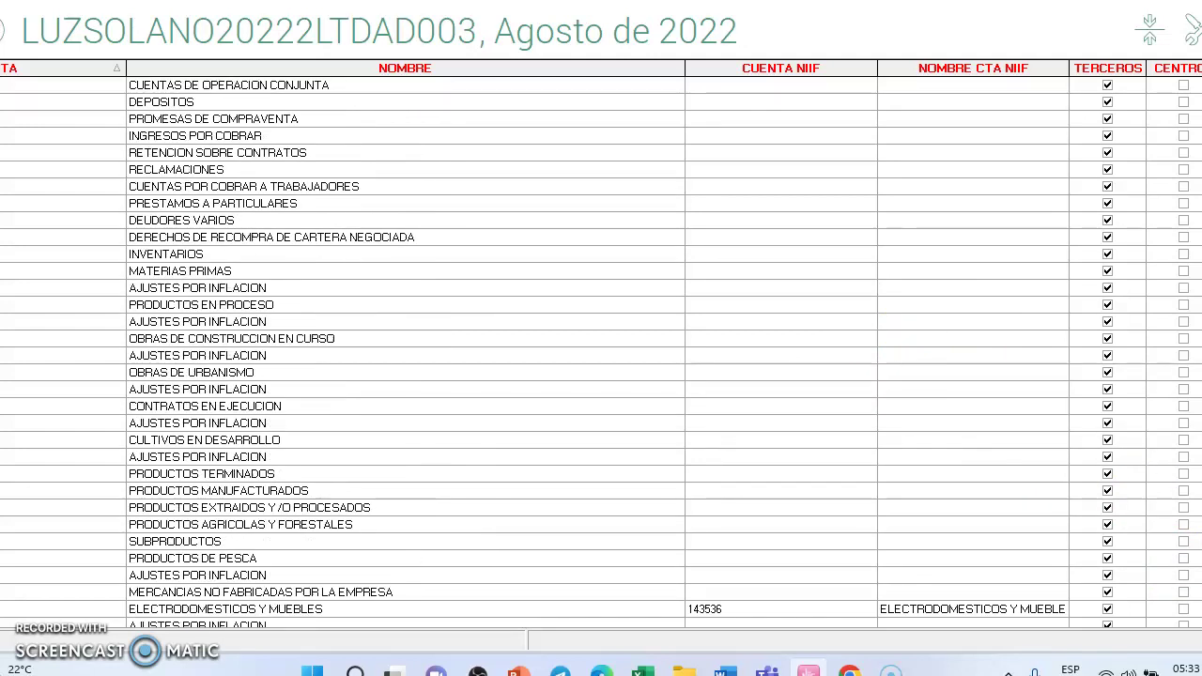
scroll(595, 463, down, 3)
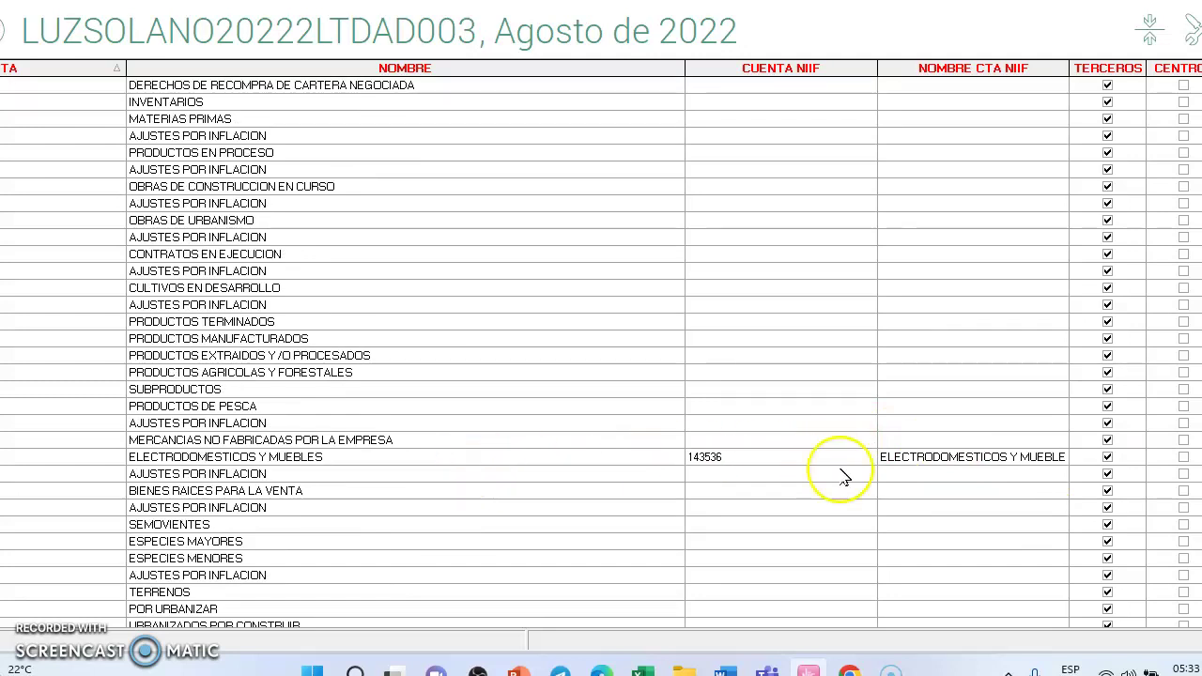
scroll(787, 484, down, 6)
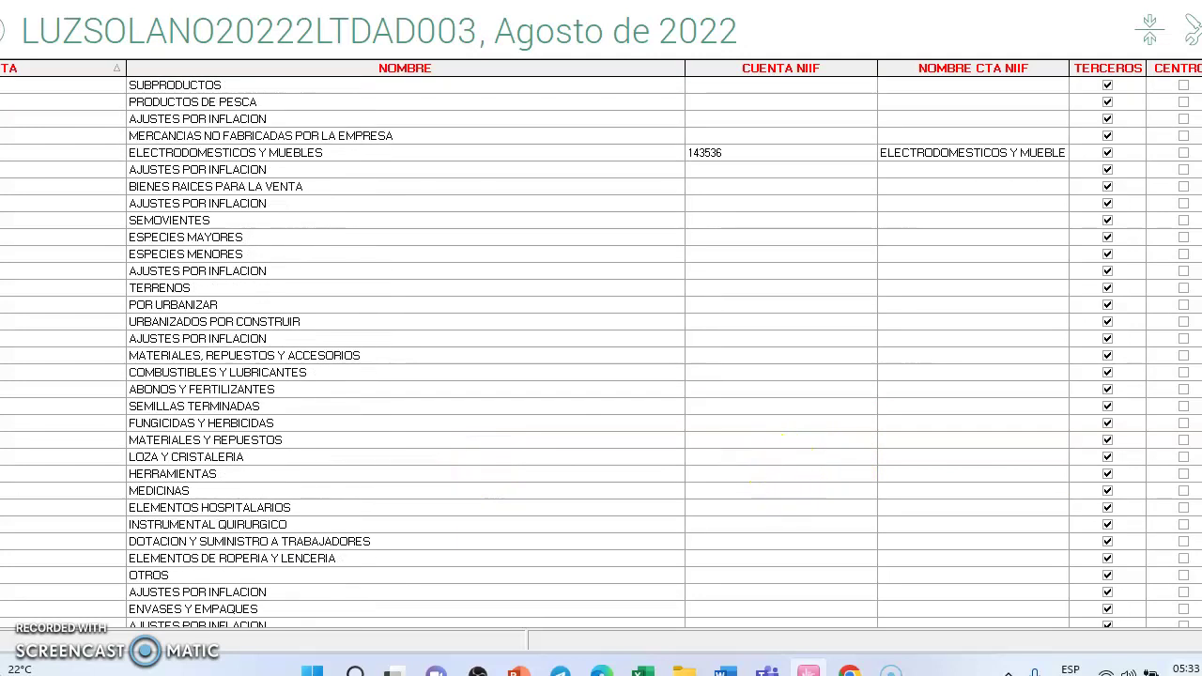
scroll(601, 349, down, 20)
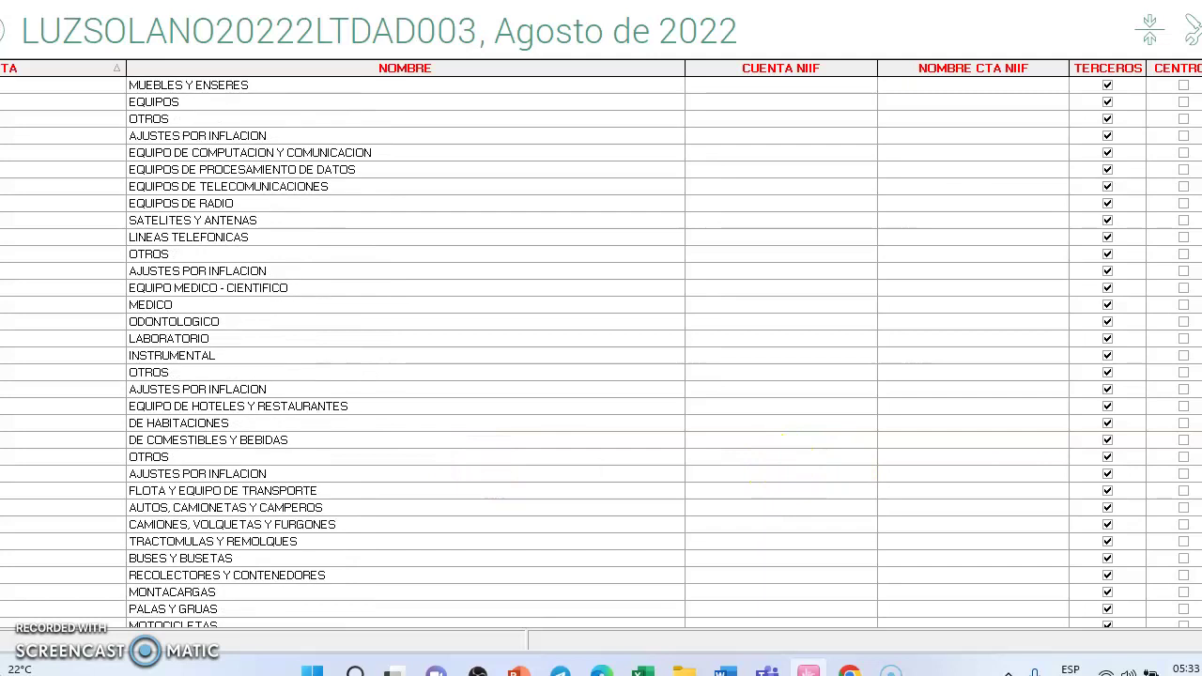
scroll(601, 350, down, 20)
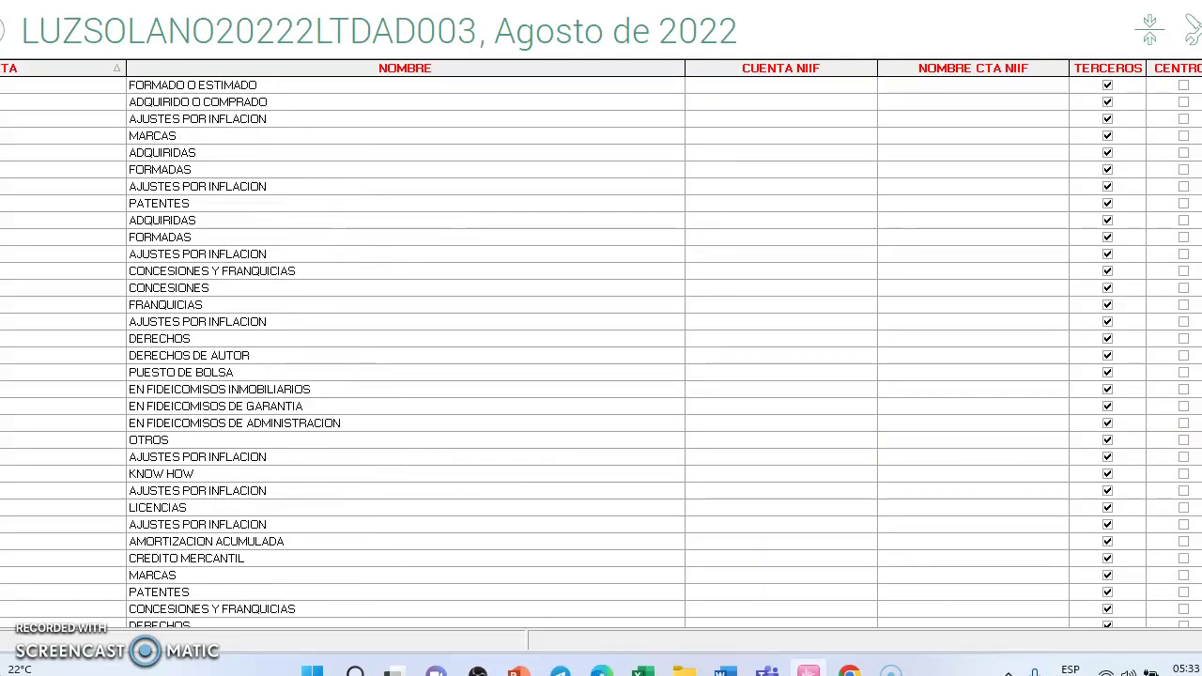
Examine the liability, income and cost-of-sales accounts in the local chart for their NIIF account links.
scroll(692, 497, down, 15)
scroll(692, 498, up, 5)
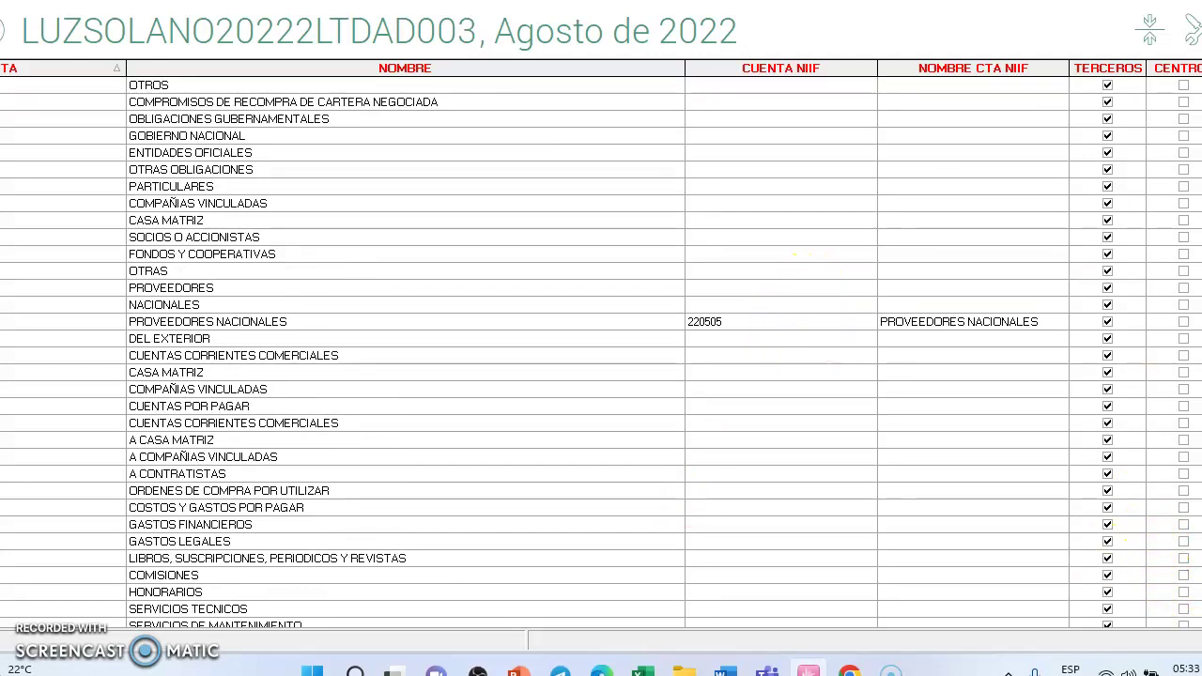
scroll(601, 347, down, 20)
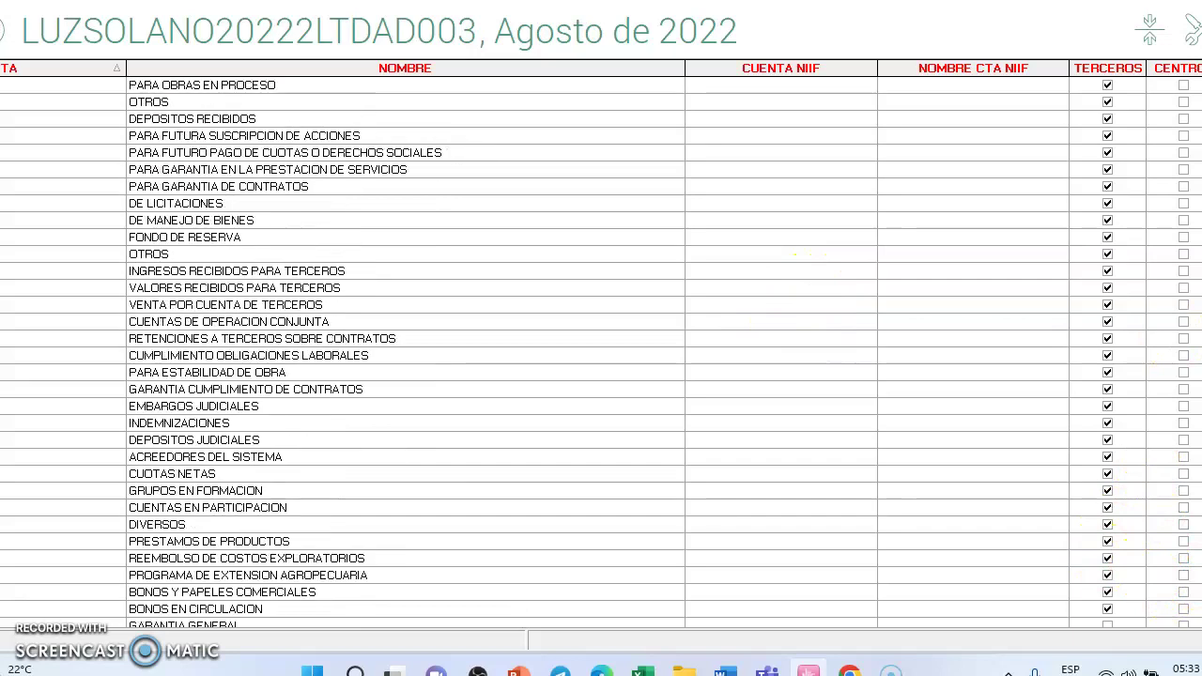
scroll(711, 360, down, 20)
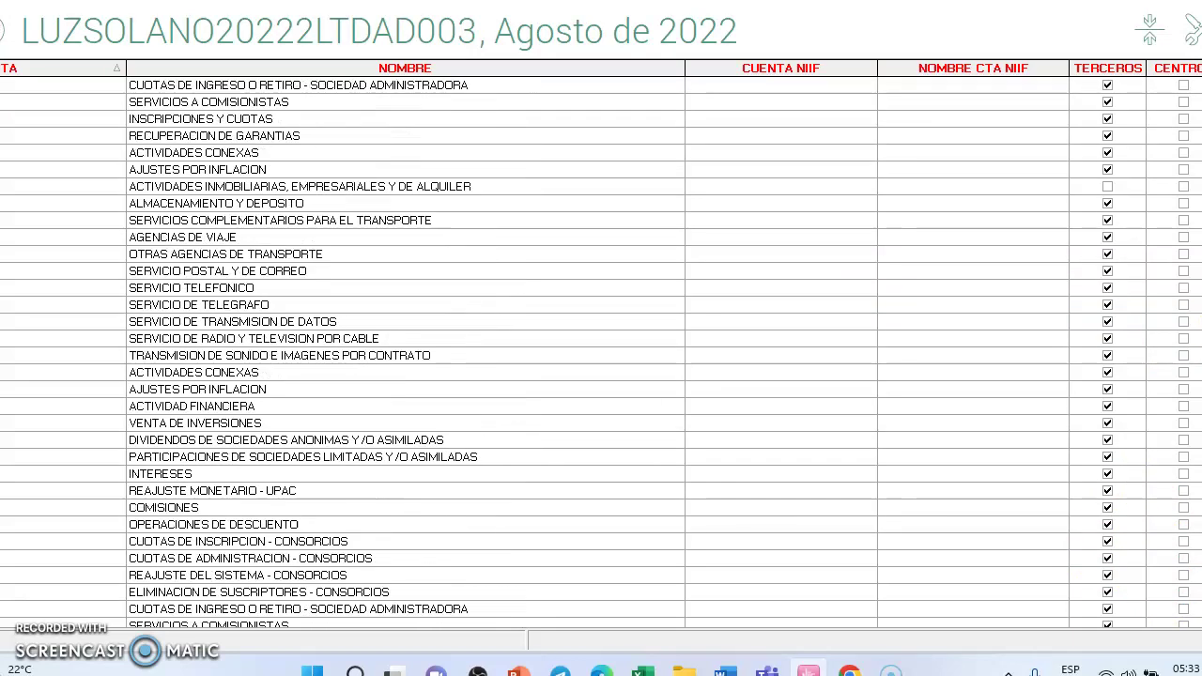
scroll(746, 110, up, 20)
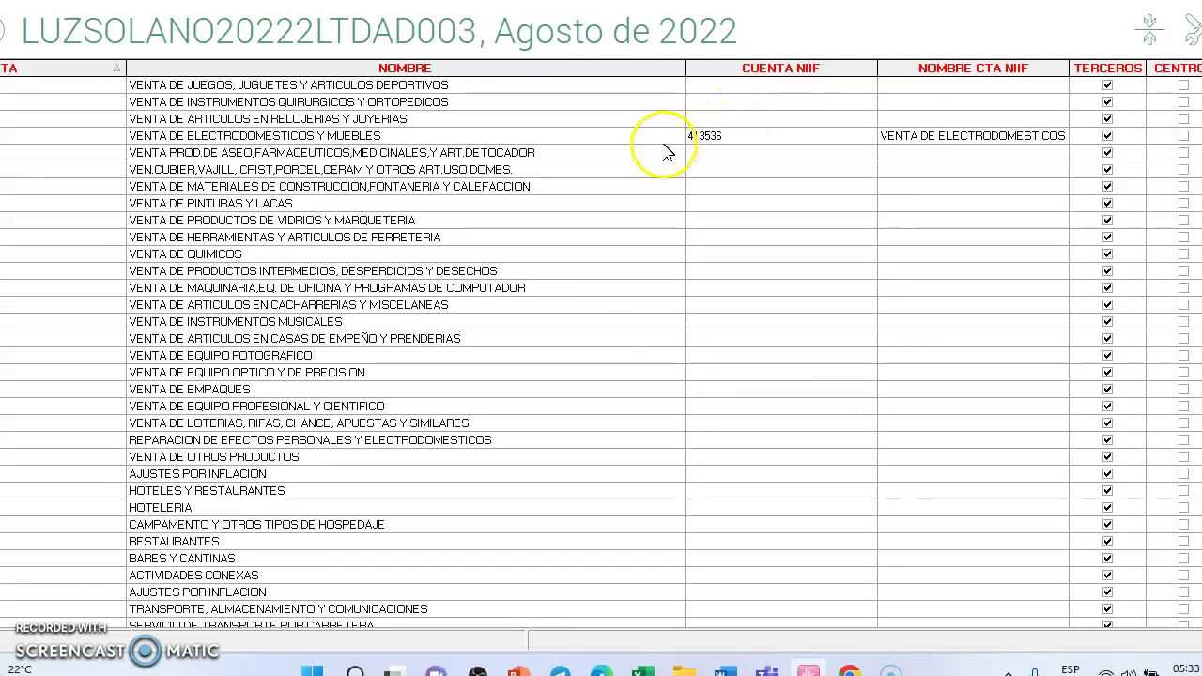
scroll(601, 348, down, 20)
scroll(601, 347, down, 20)
scroll(601, 347, down, 20)
scroll(601, 347, down, 20)
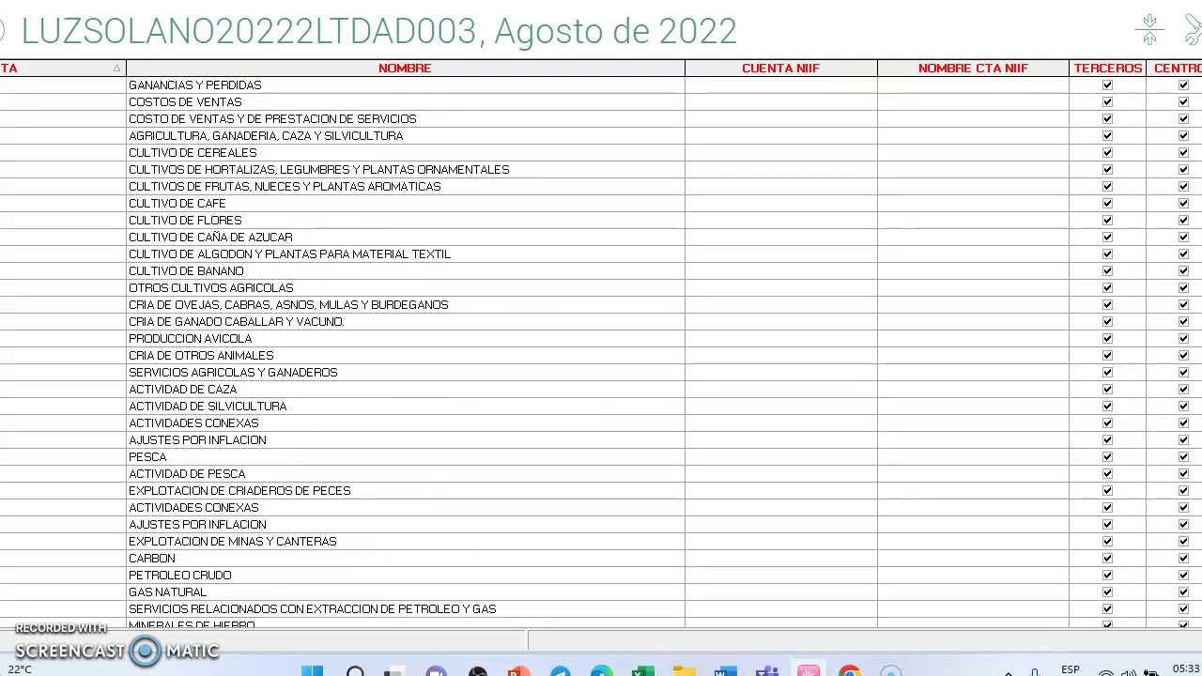
scroll(601, 347, down, 10)
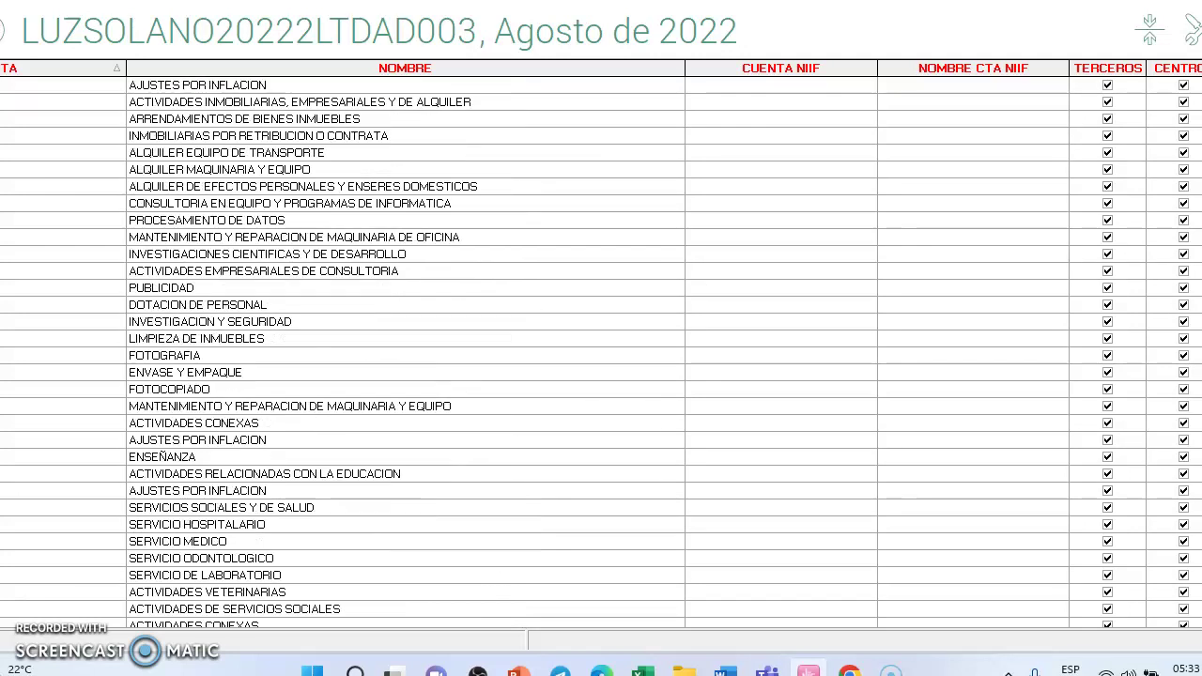
scroll(601, 347, up, 10)
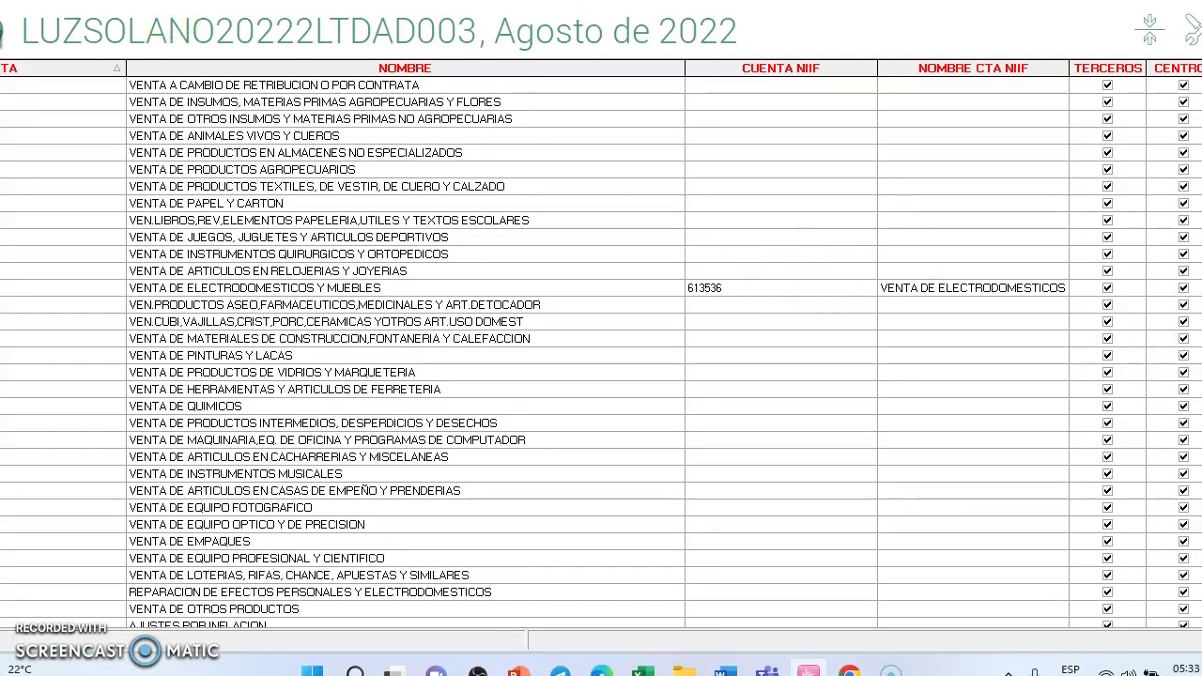
Leave the chart of accounts, return to the main screen, and open Parámetros Particulares at its Inventarios section.
click(1, 31)
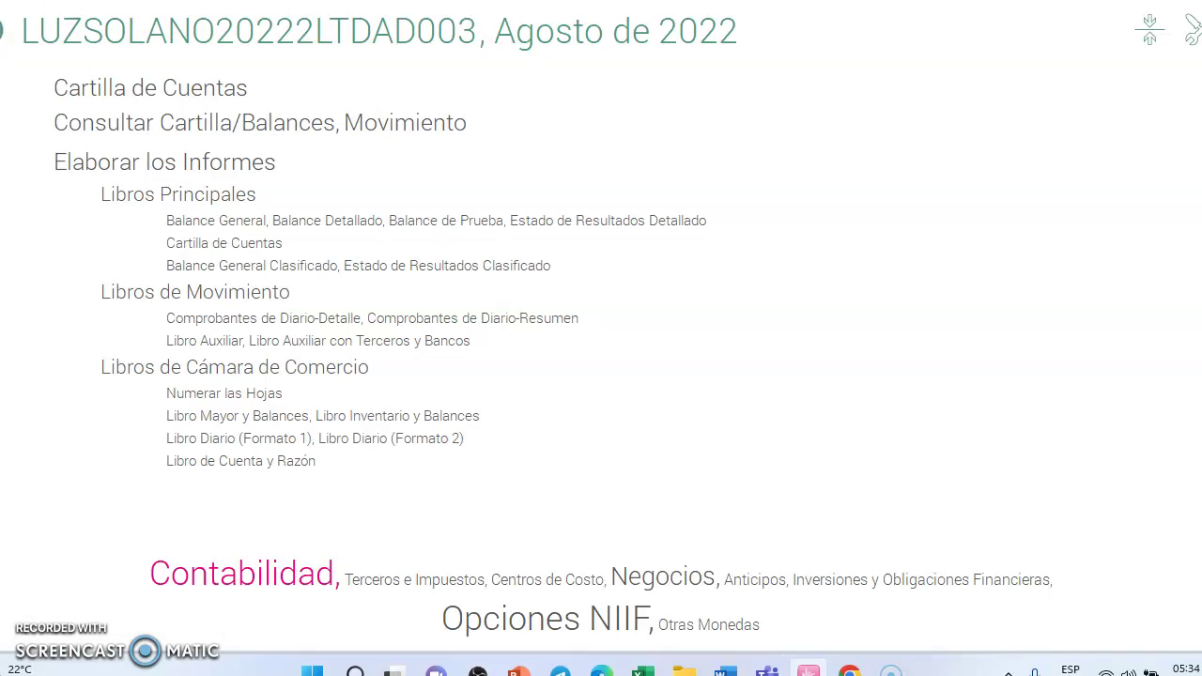
click(1, 32)
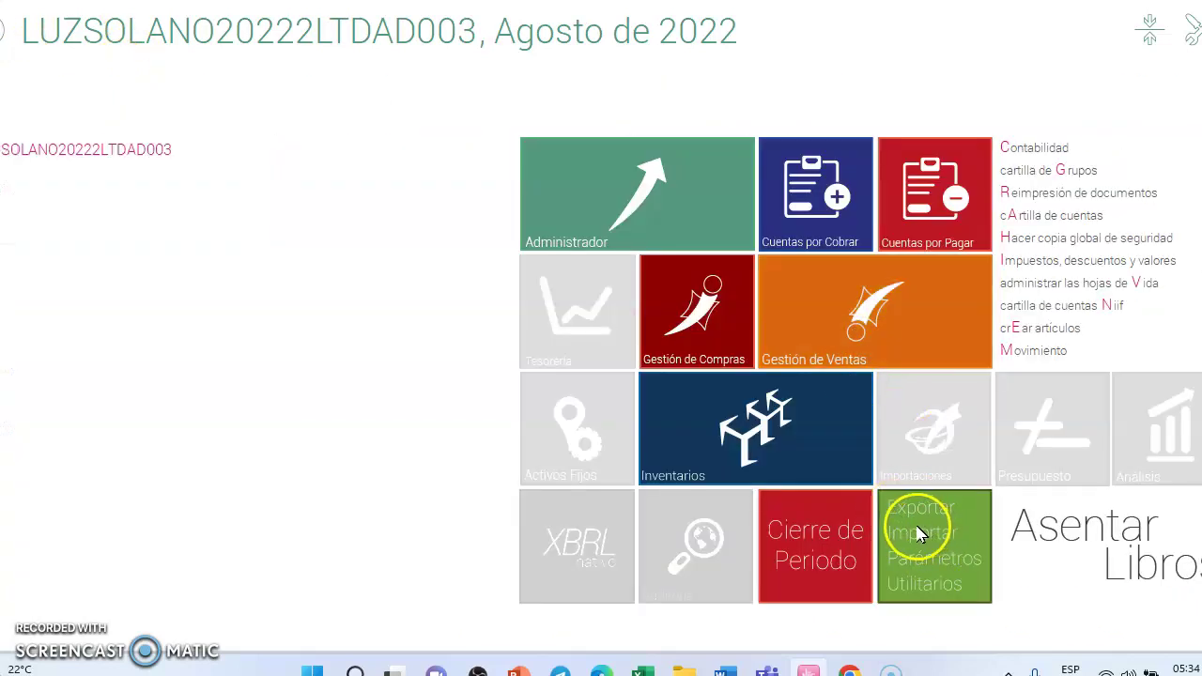
click(922, 535)
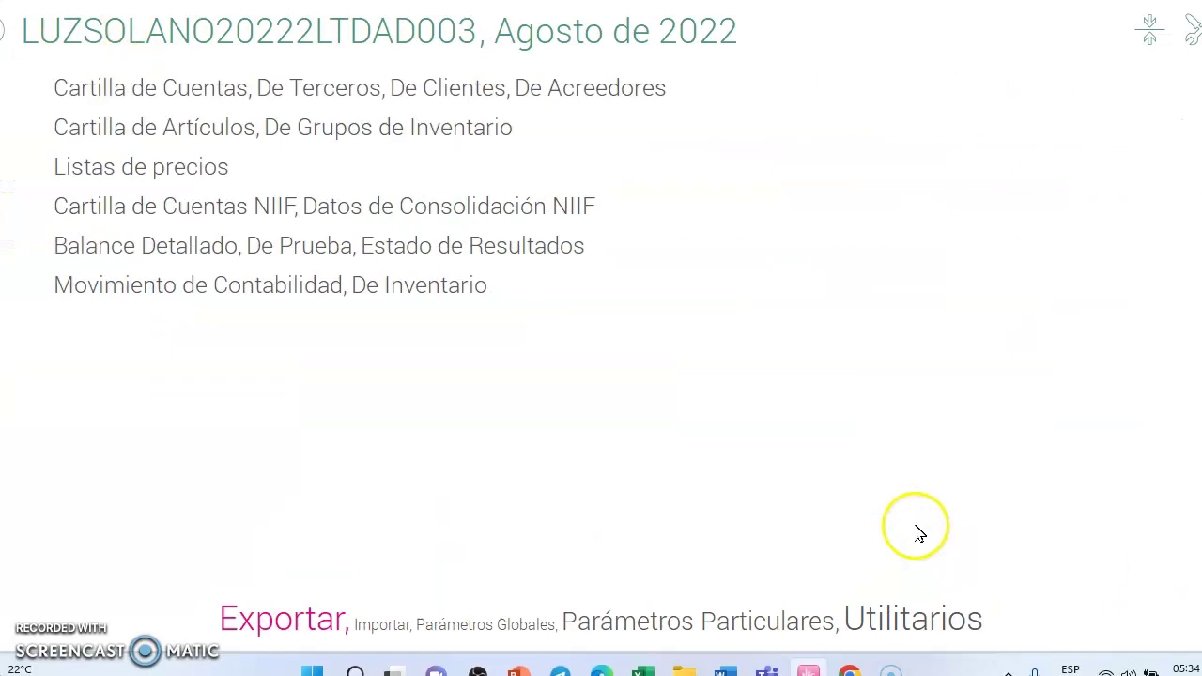
click(755, 627)
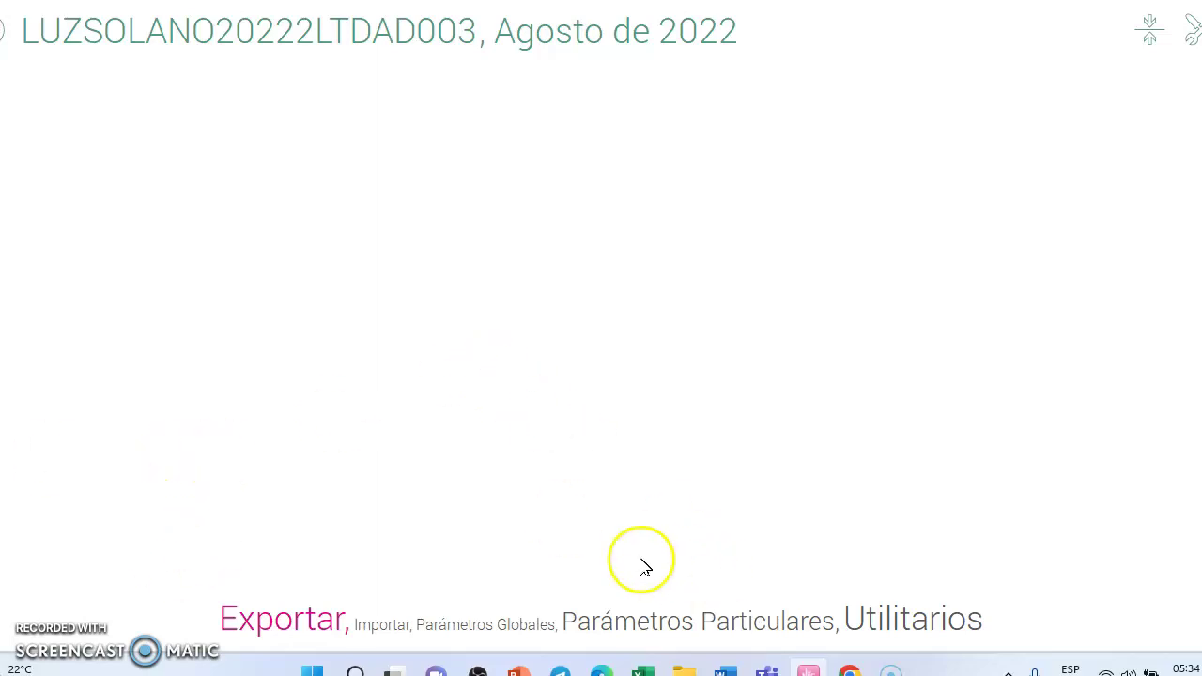
click(751, 621)
scroll(290, 403, down, 5)
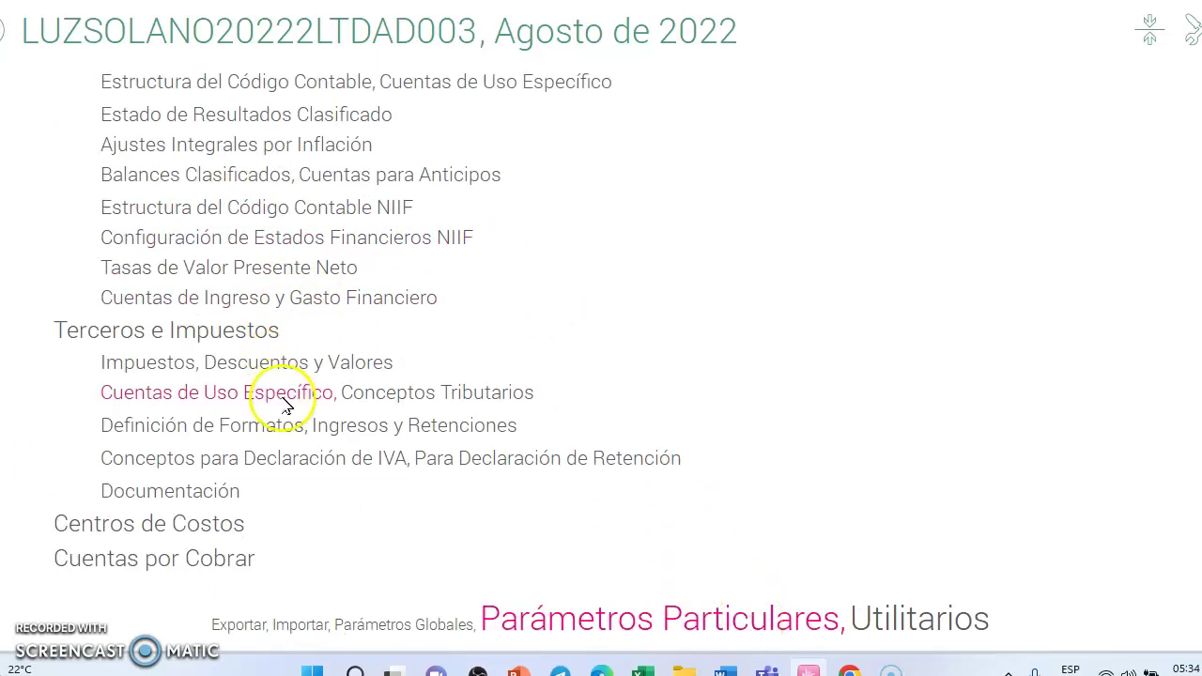
scroll(292, 402, down, 6)
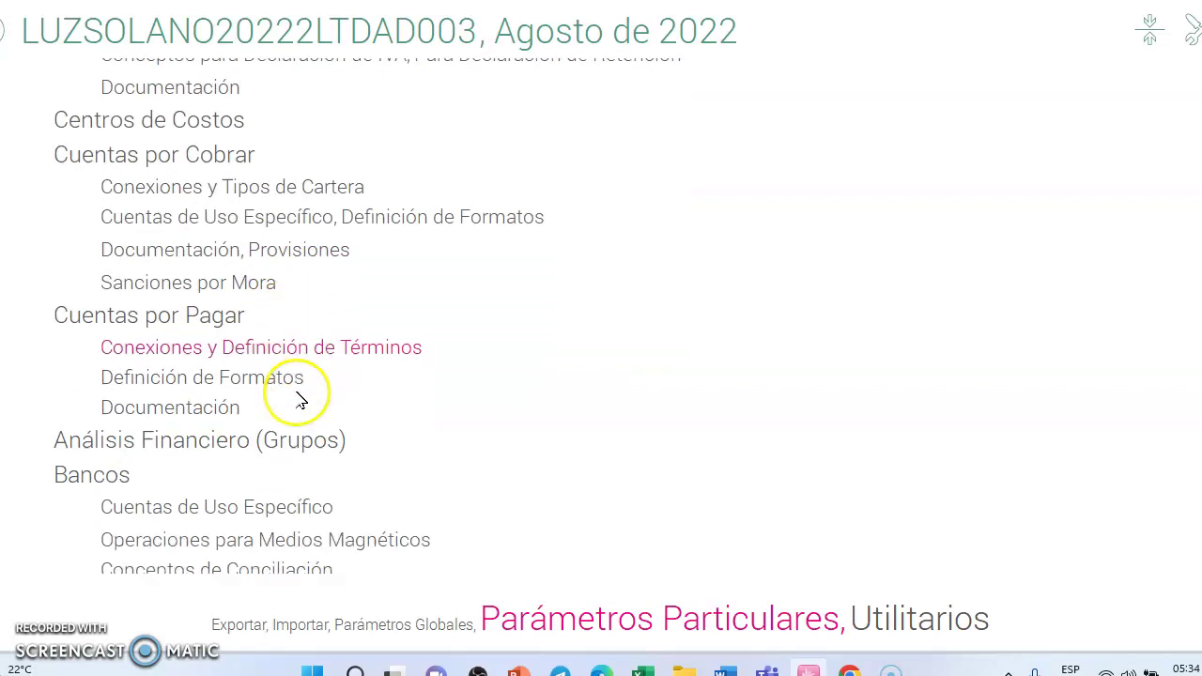
scroll(305, 399, down, 2)
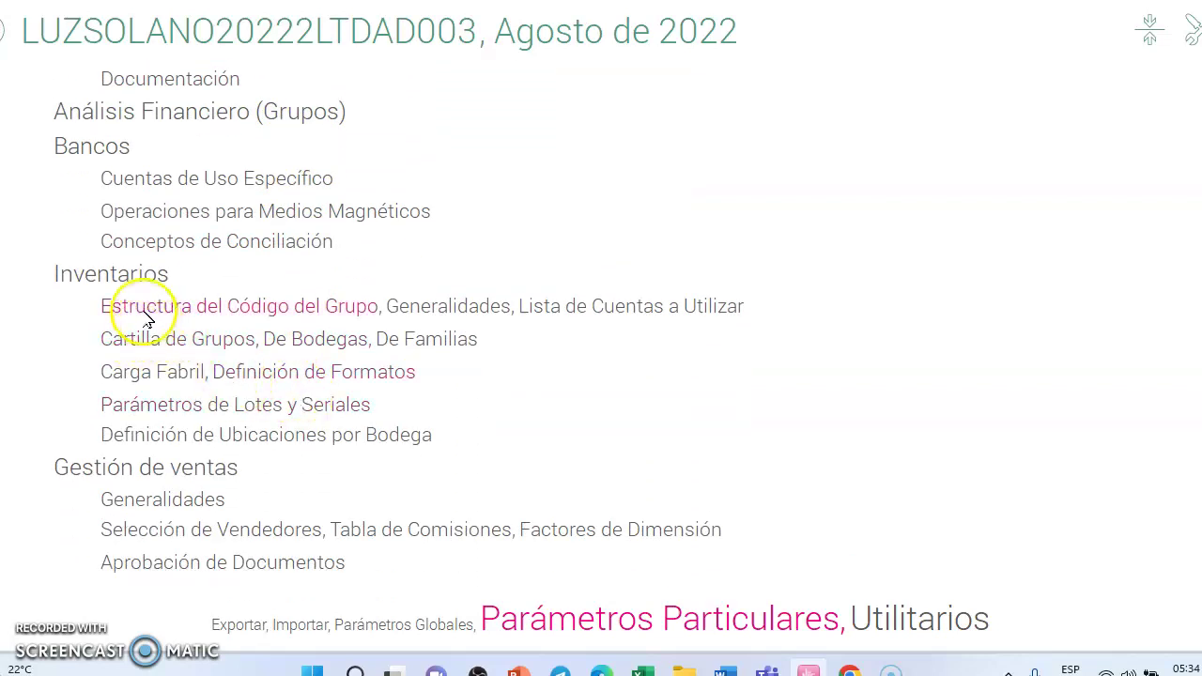
Check the Inventarios group code structure and the Generalidades connection and cost-centre settings, closing both without changes.
click(219, 318)
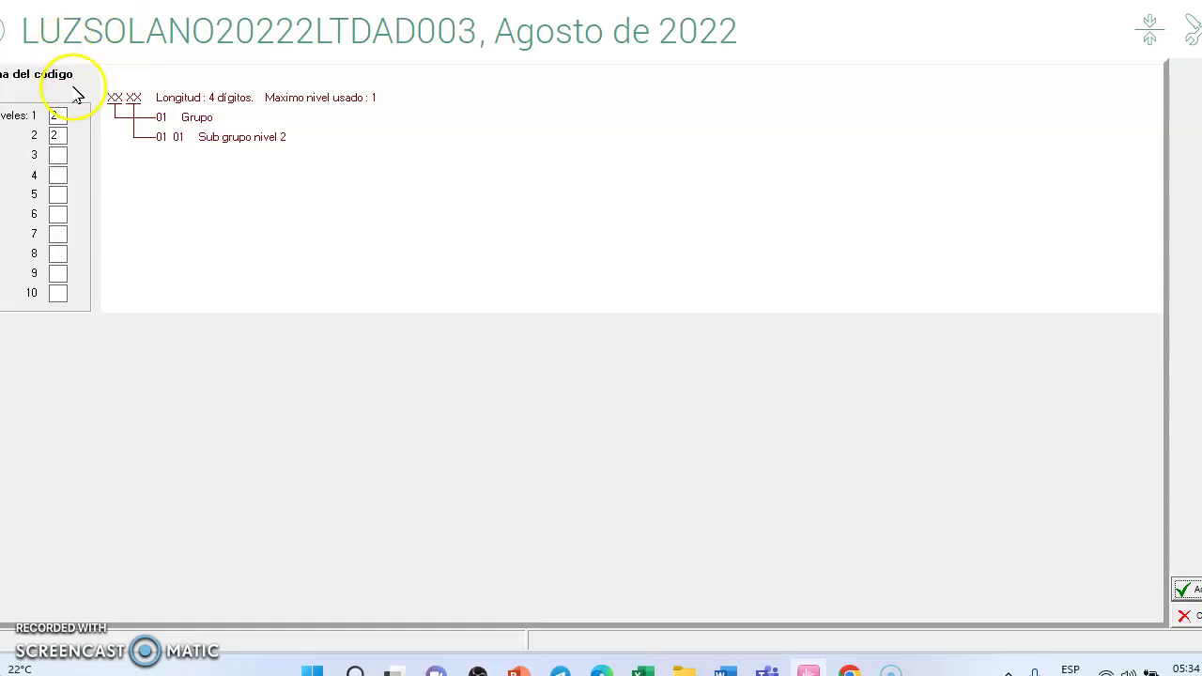
click(136, 135)
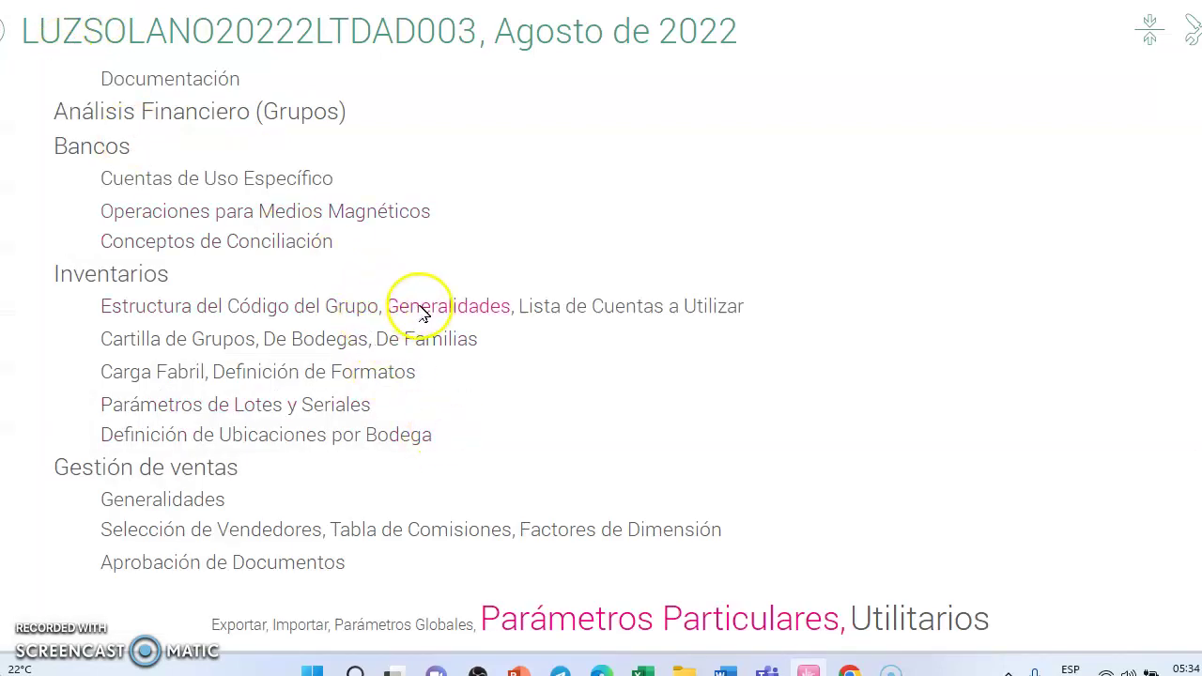
click(469, 316)
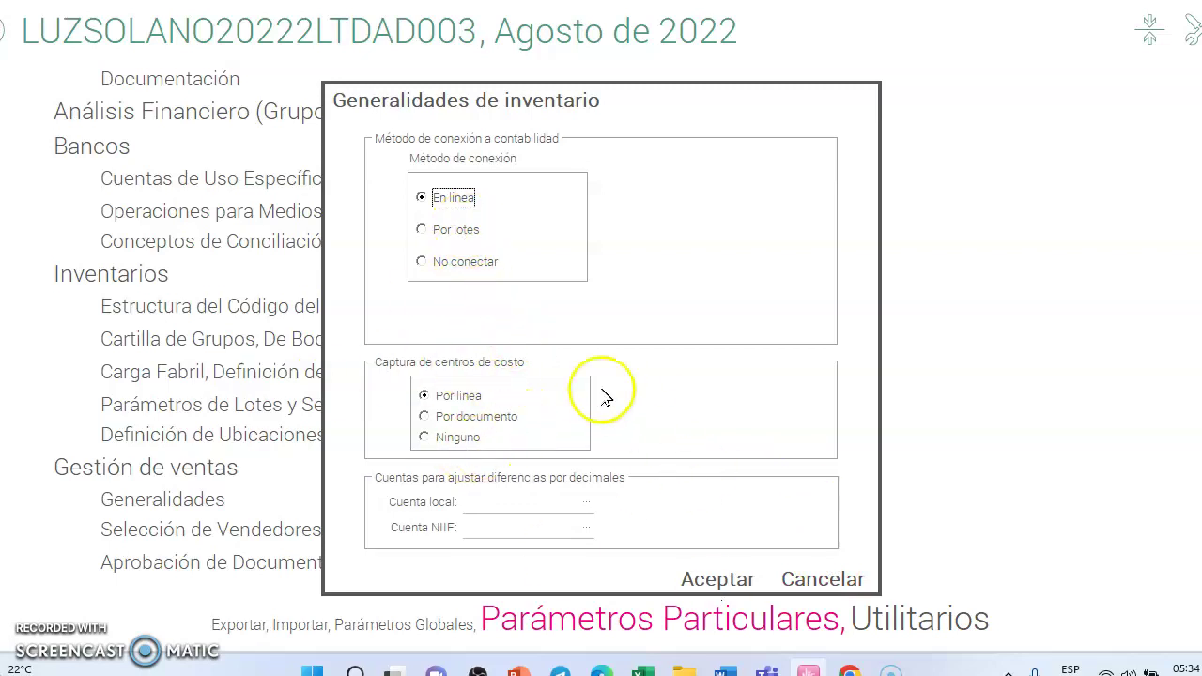
click(823, 579)
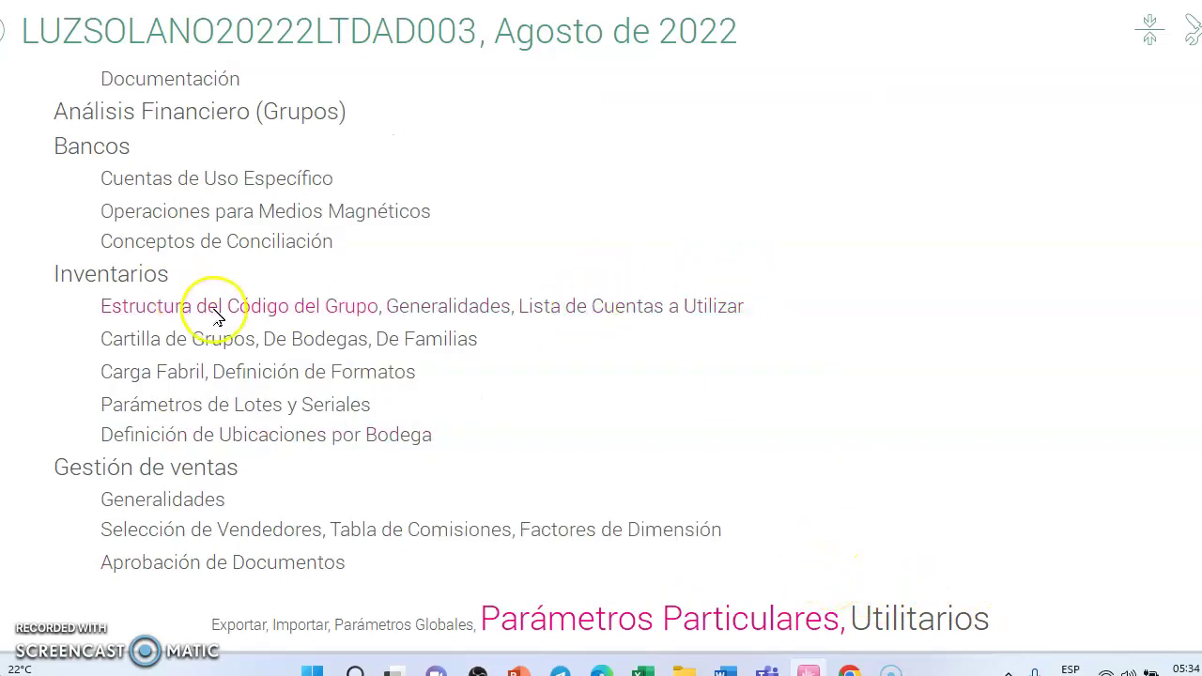
In the Cartilla de Grupos, open HORNO MICROONDAS for modification and check its characteristics, additional information and IVA options.
click(192, 347)
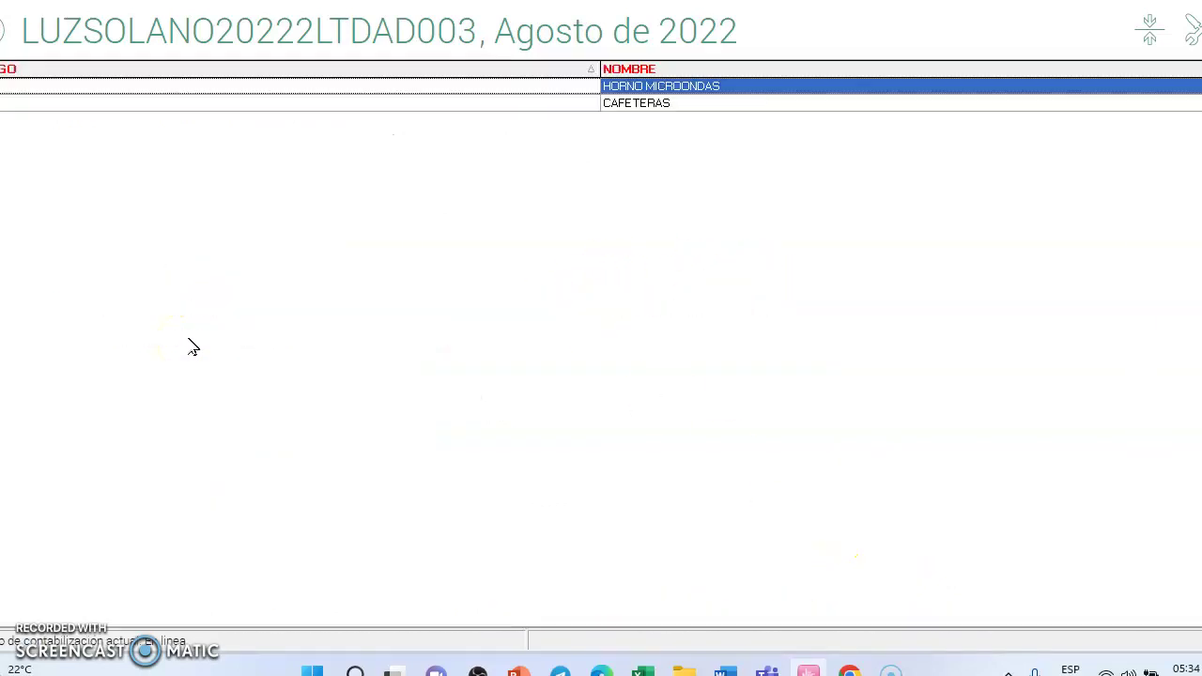
right_click(301, 94)
click(343, 123)
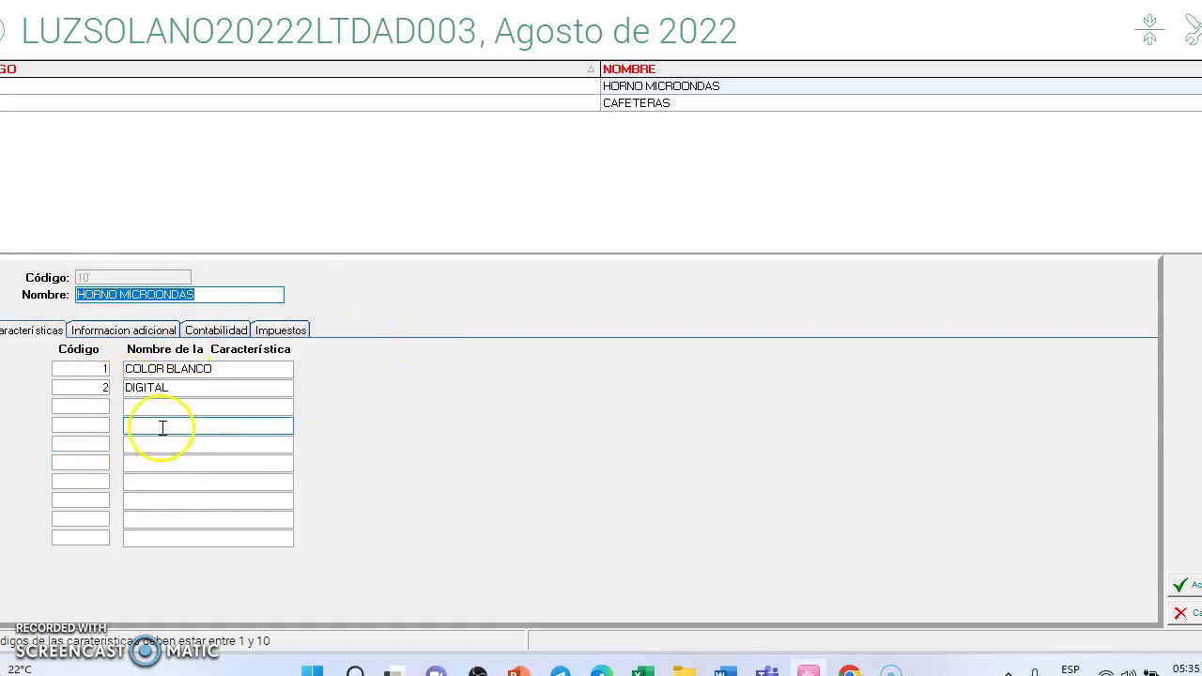
click(116, 334)
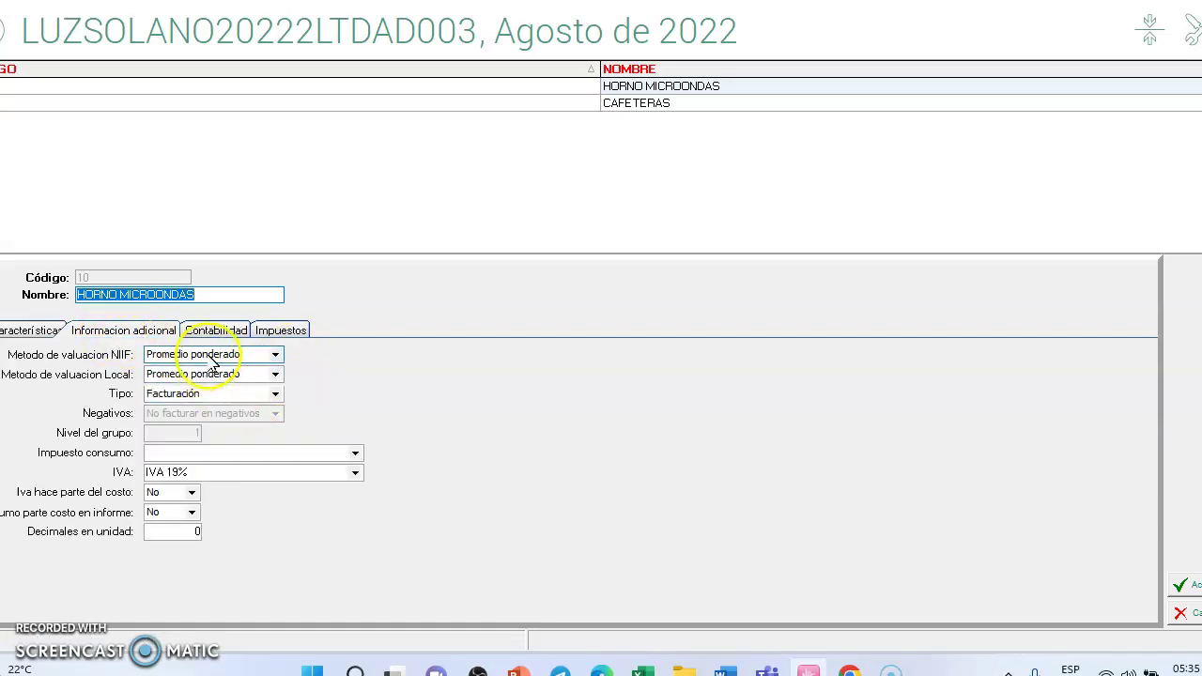
click(356, 474)
click(357, 475)
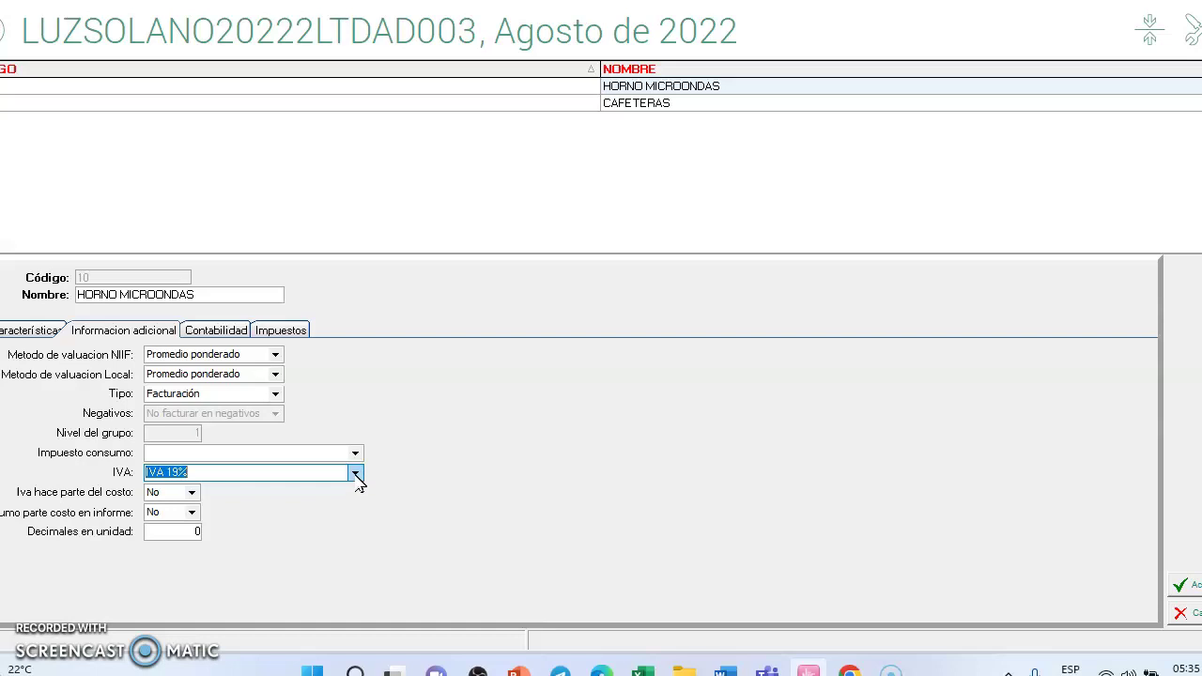
Check the local and NIIF debit and credit accounts of HORNO MICROONDAS for FACTURA DE VENTA, including the Db Local choices.
click(193, 334)
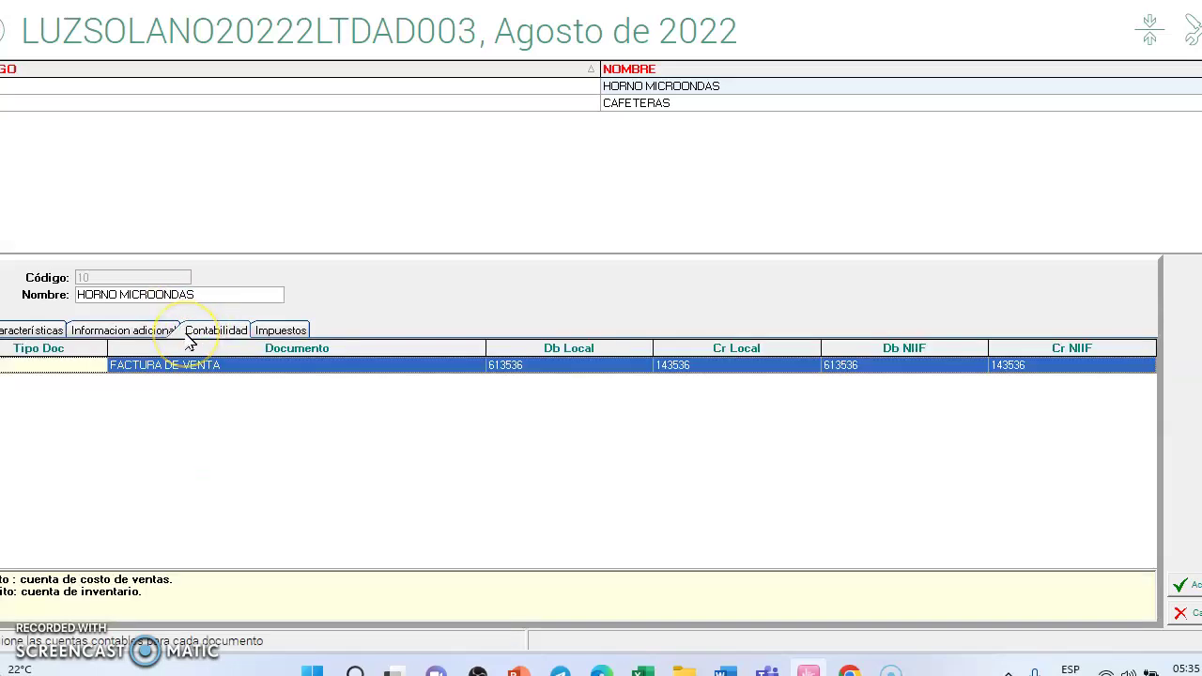
click(541, 368)
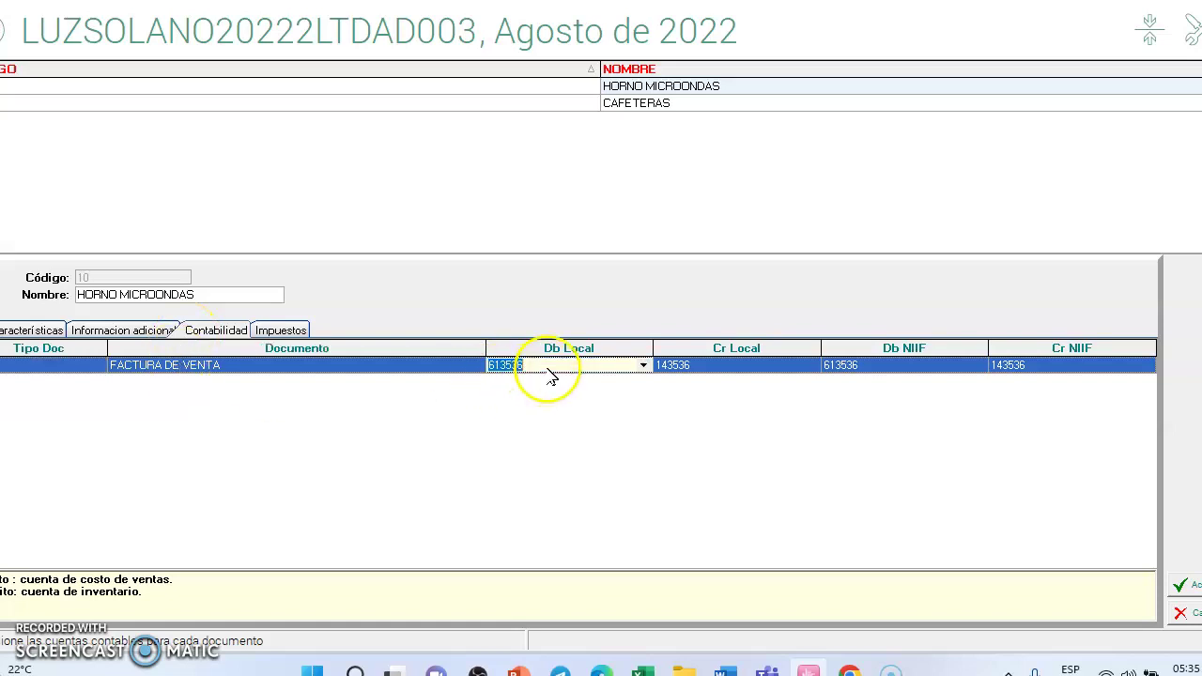
click(644, 366)
click(649, 417)
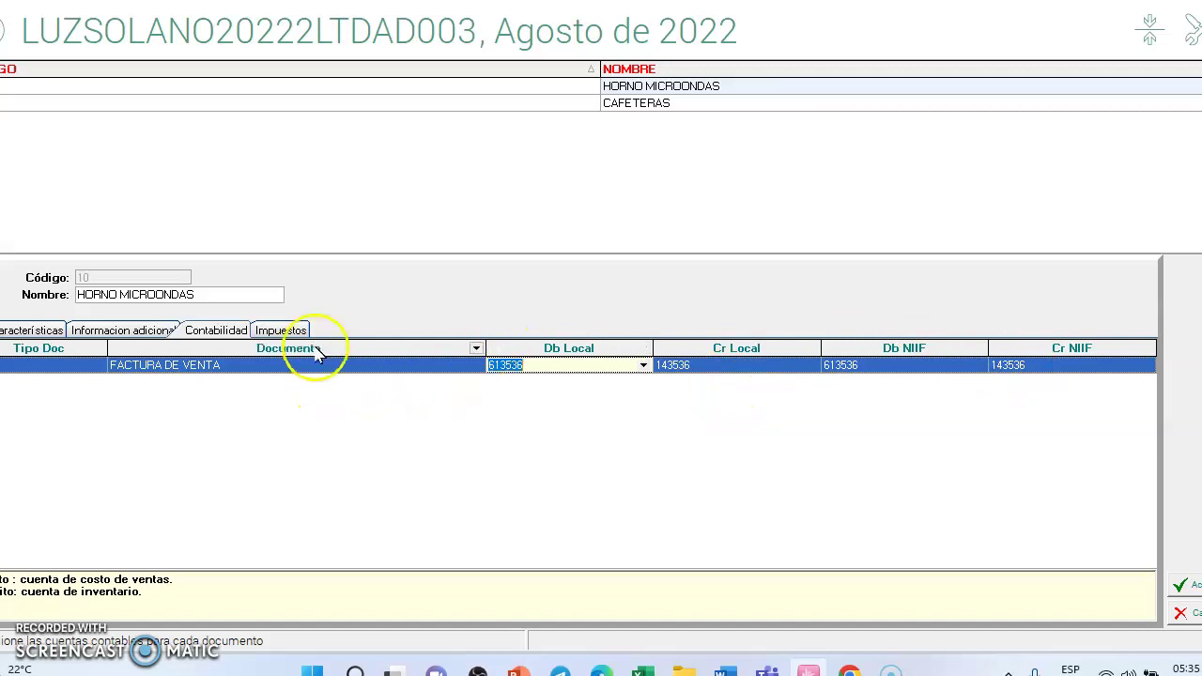
Check the taxes and values assigned to HORNO MICROONDAS for FACTURA DE COMPRA and FACTURA DE VENTA.
click(280, 330)
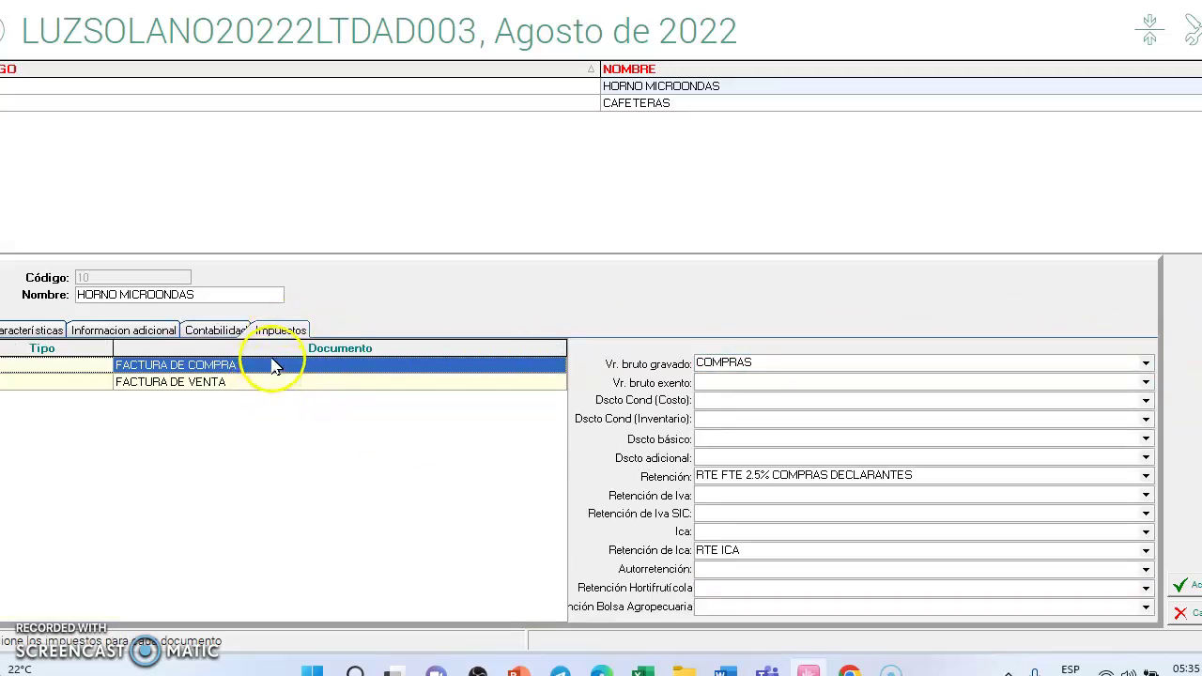
click(1146, 365)
click(1146, 365)
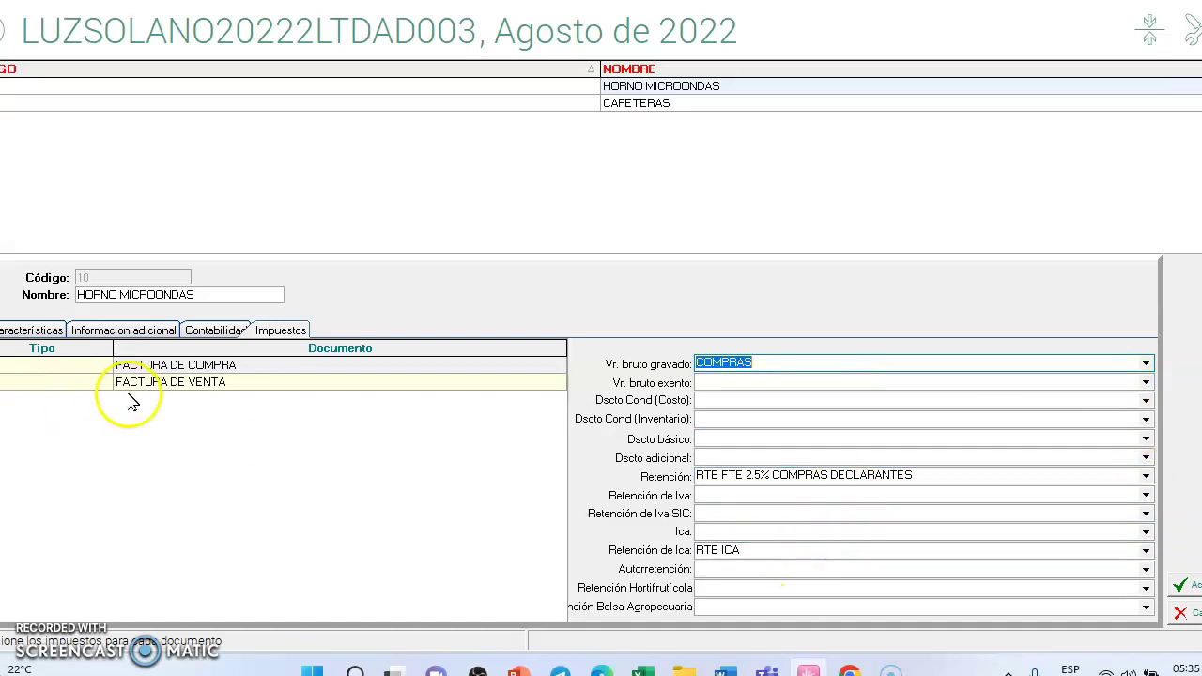
click(94, 387)
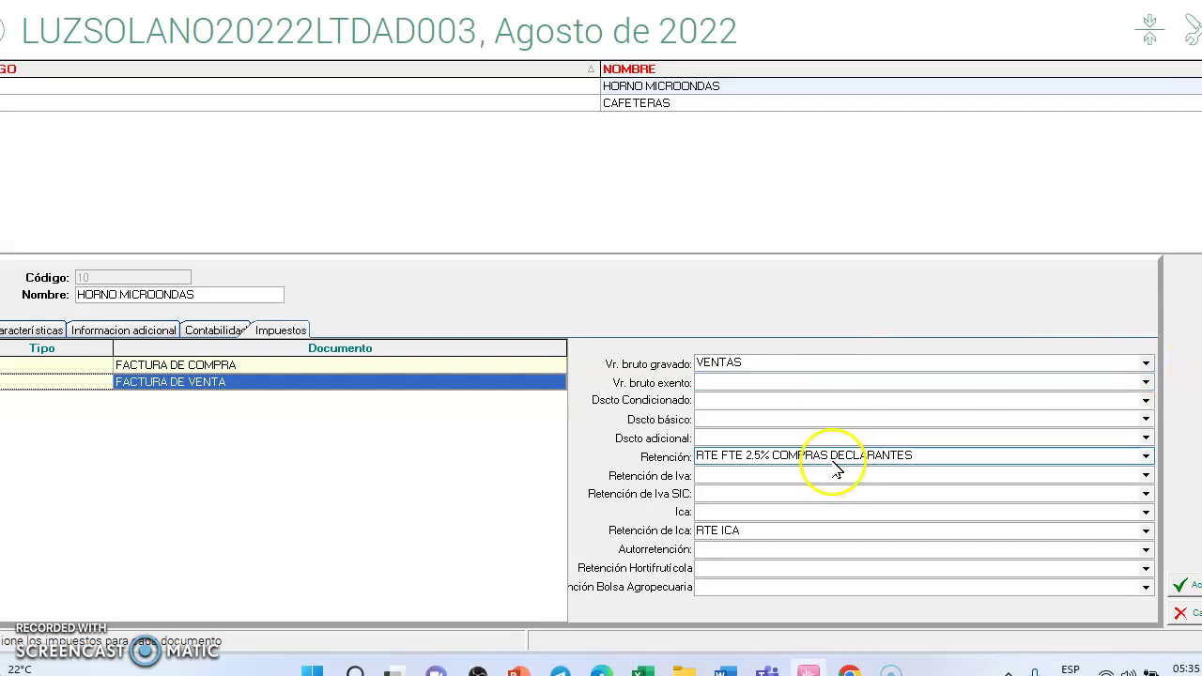
Close HORNO MICROONDAS without changes and check the local and NIIF ELECTRODOMESTICOS Y MUEBLES accounts in Lista de Cuentas a Utilizar.
click(1188, 613)
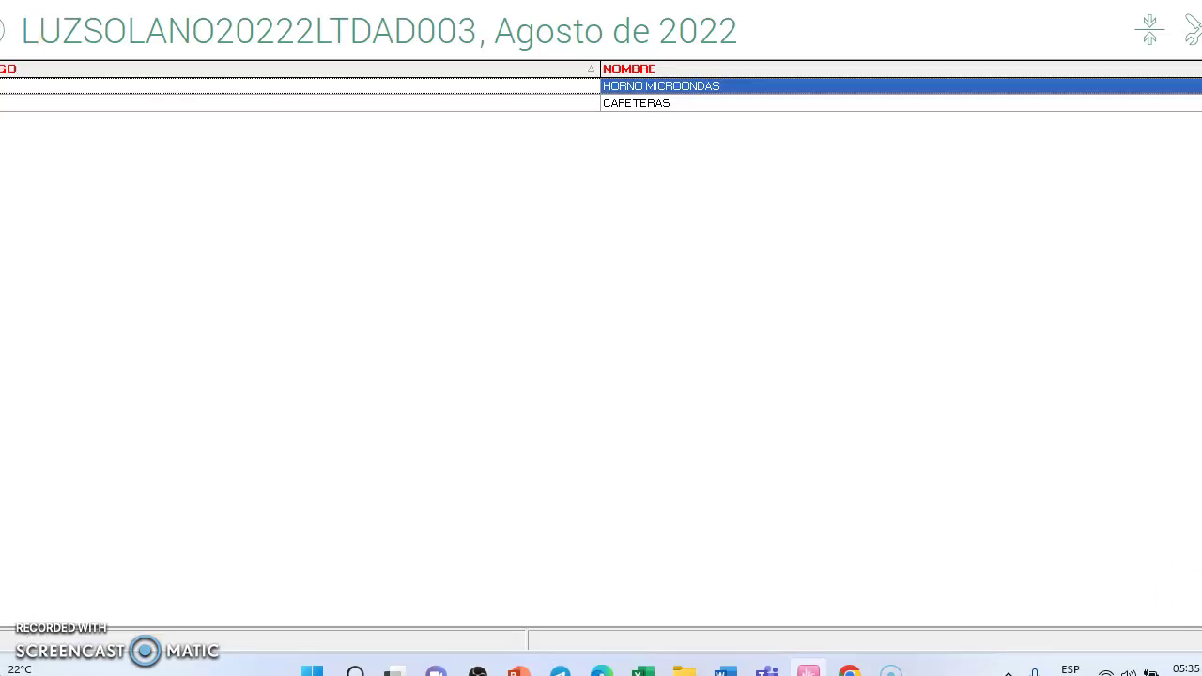
click(1, 31)
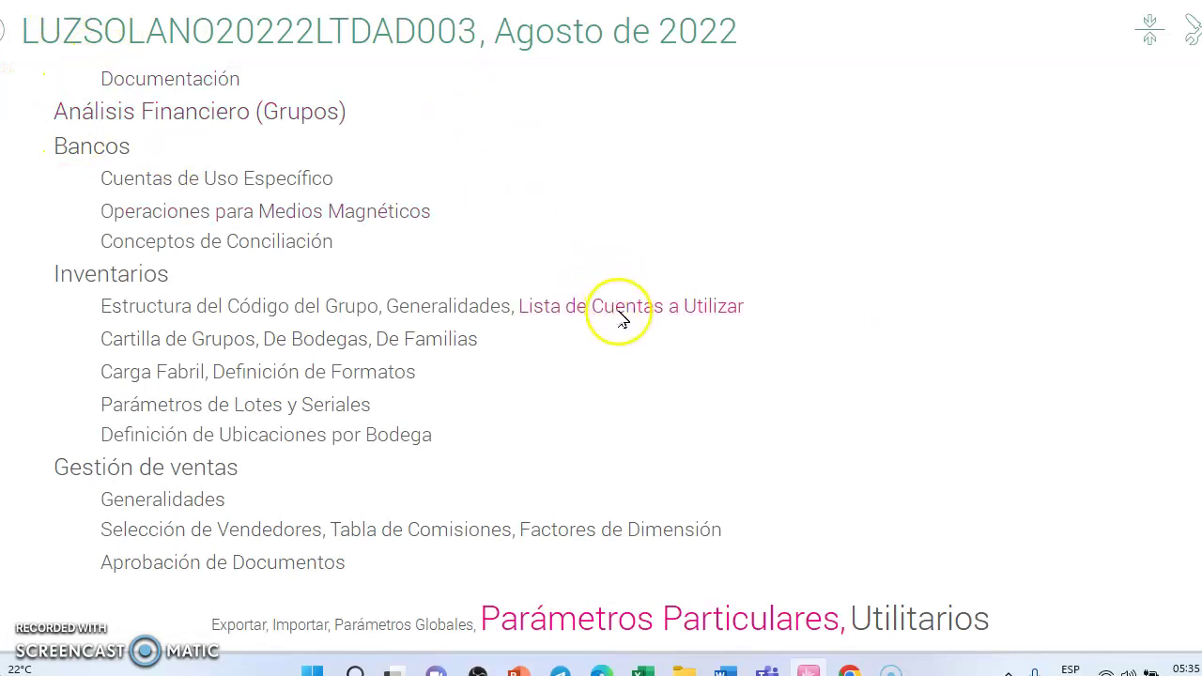
click(626, 313)
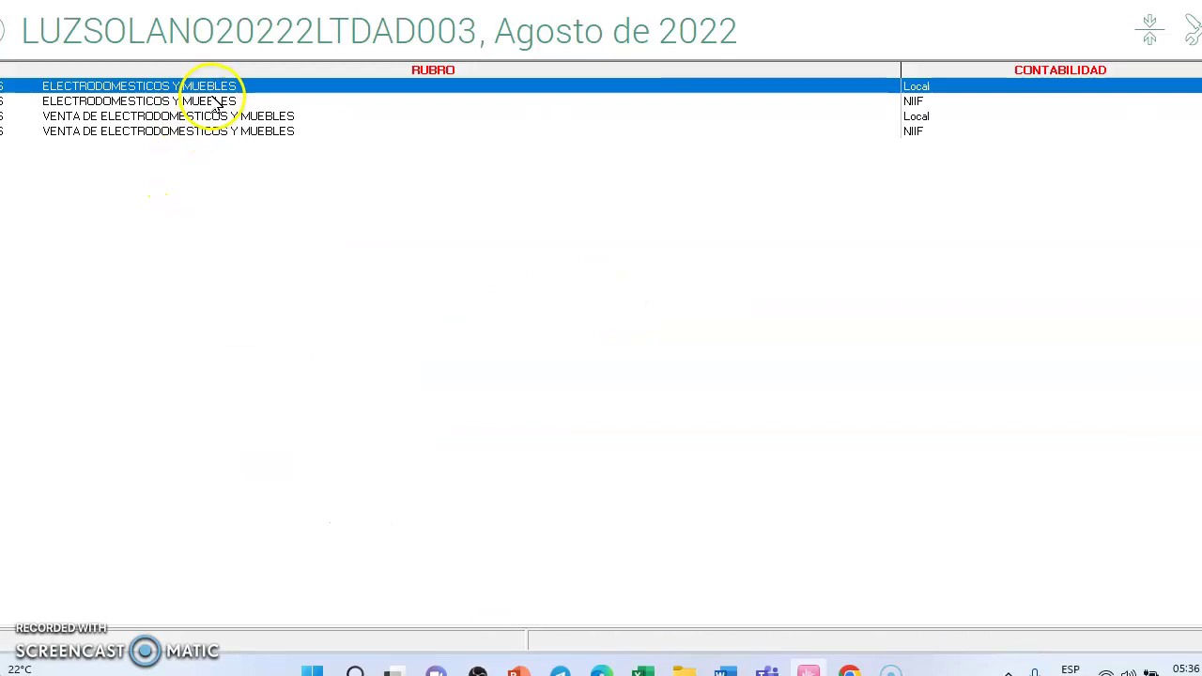
right_click(135, 88)
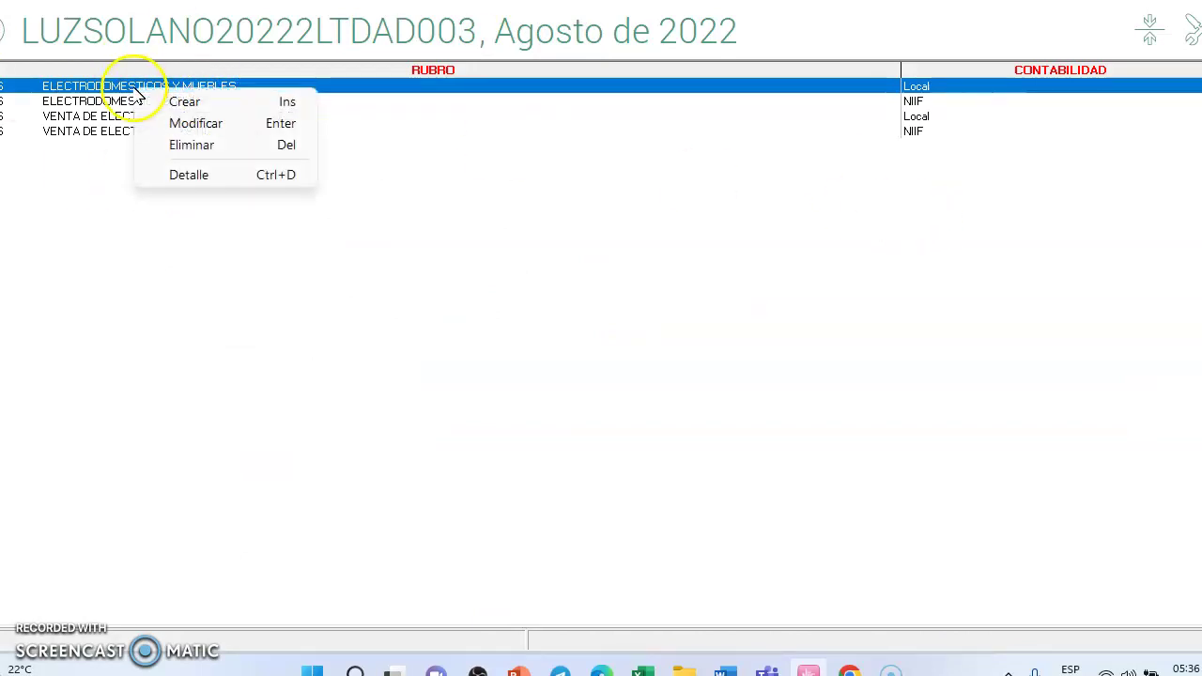
click(181, 126)
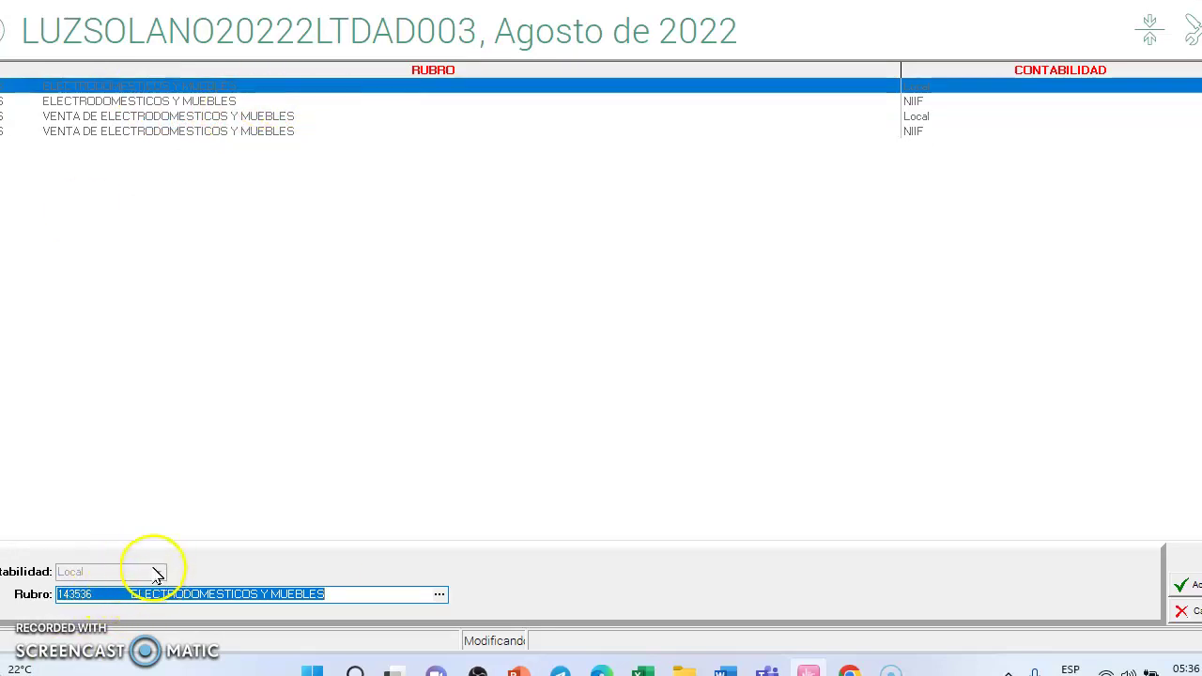
click(1184, 612)
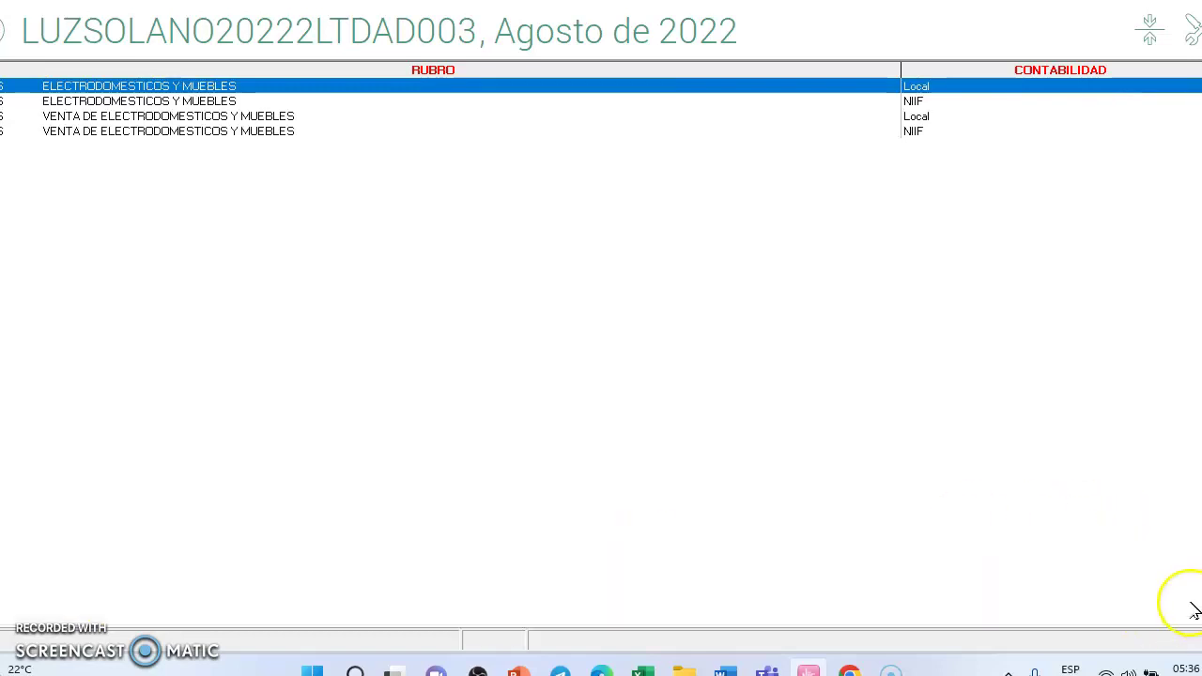
click(158, 101)
right_click(164, 113)
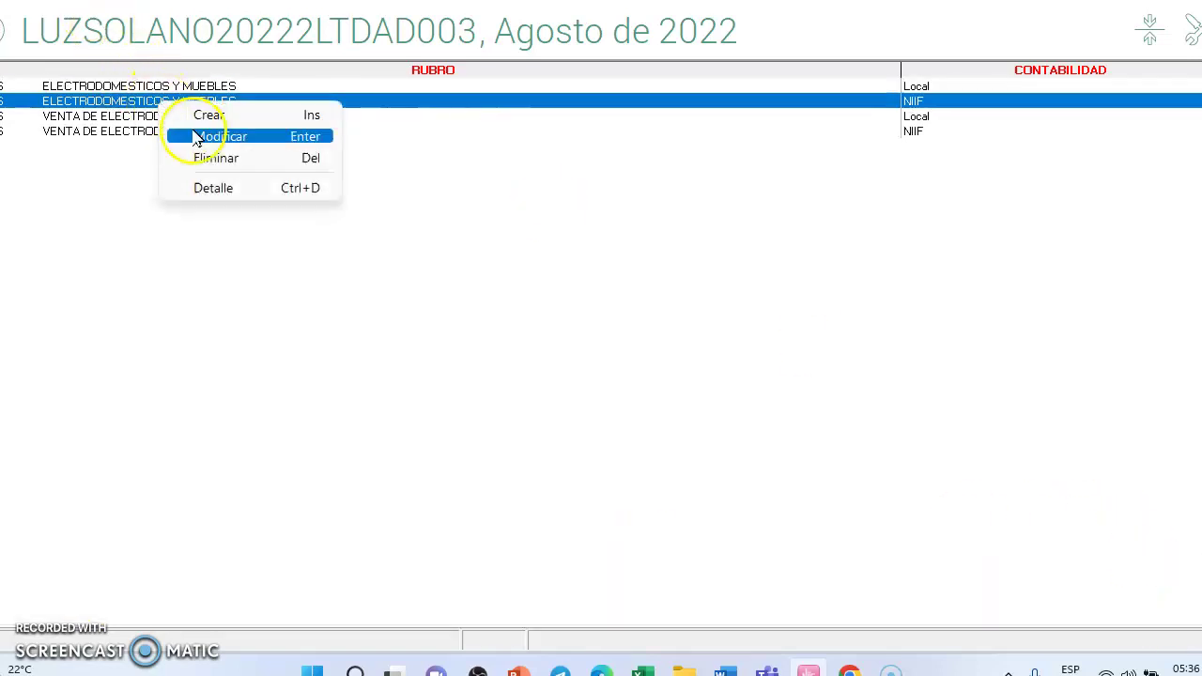
click(198, 136)
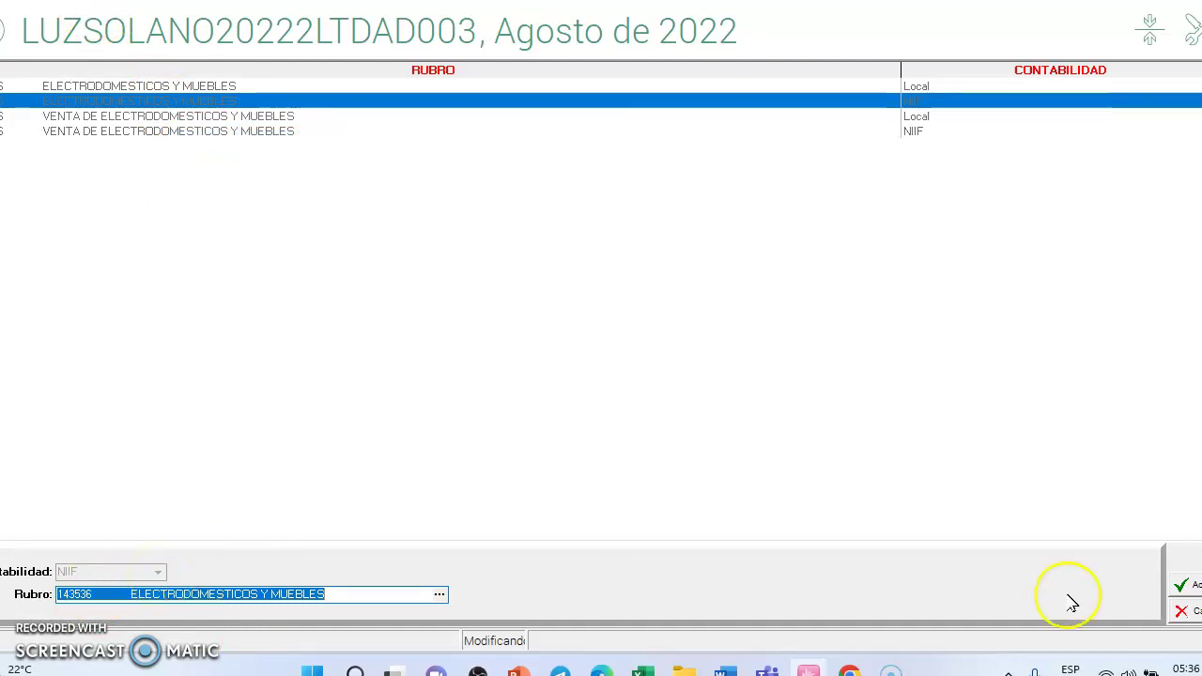
click(1192, 610)
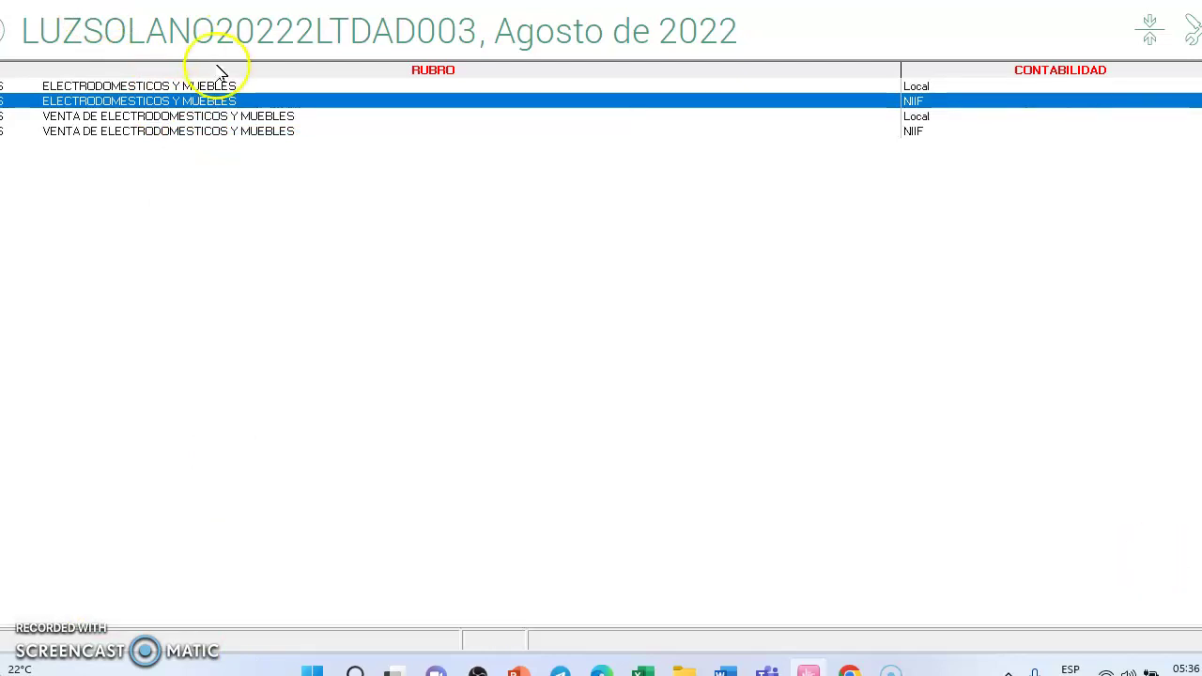
Check the local VENTA DE ELECTRODOMESTICOS Y MUEBLES account and leave the account list without changes.
click(180, 118)
right_click(179, 116)
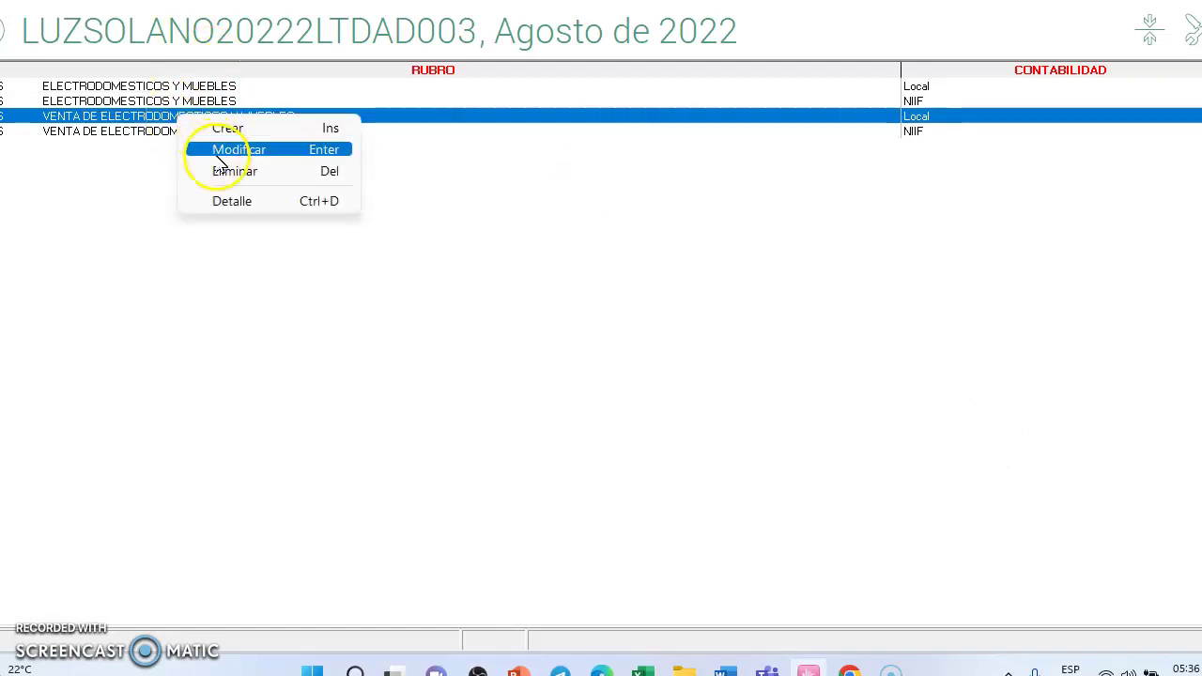
click(217, 153)
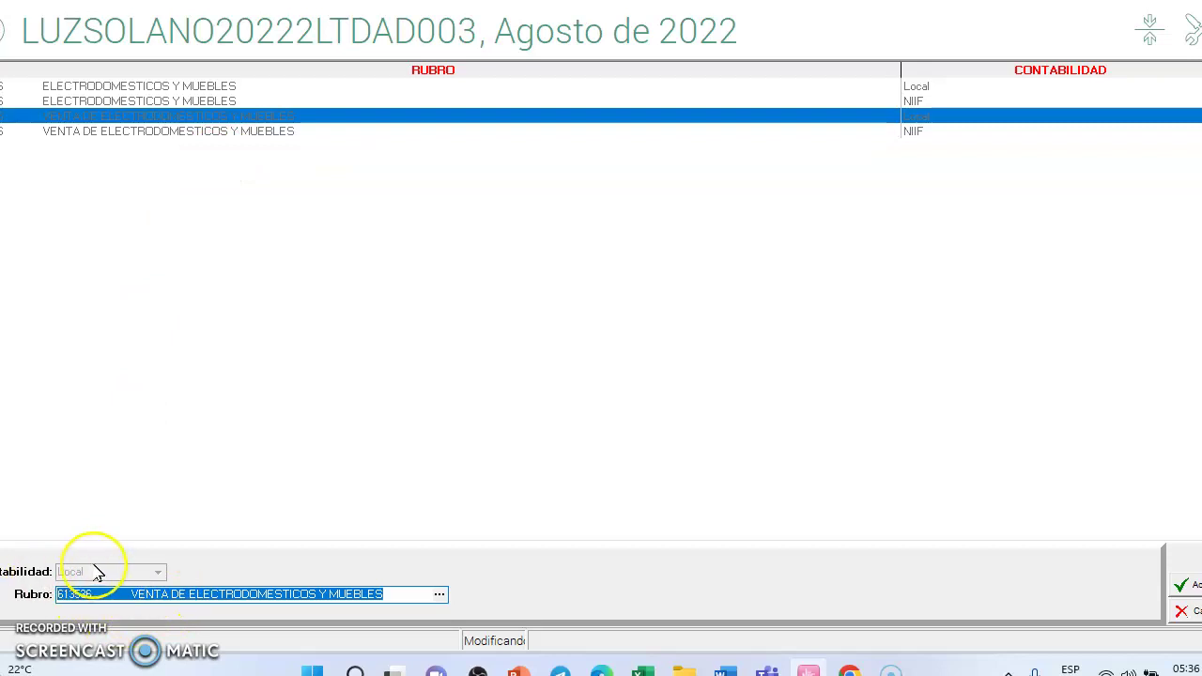
key(Escape)
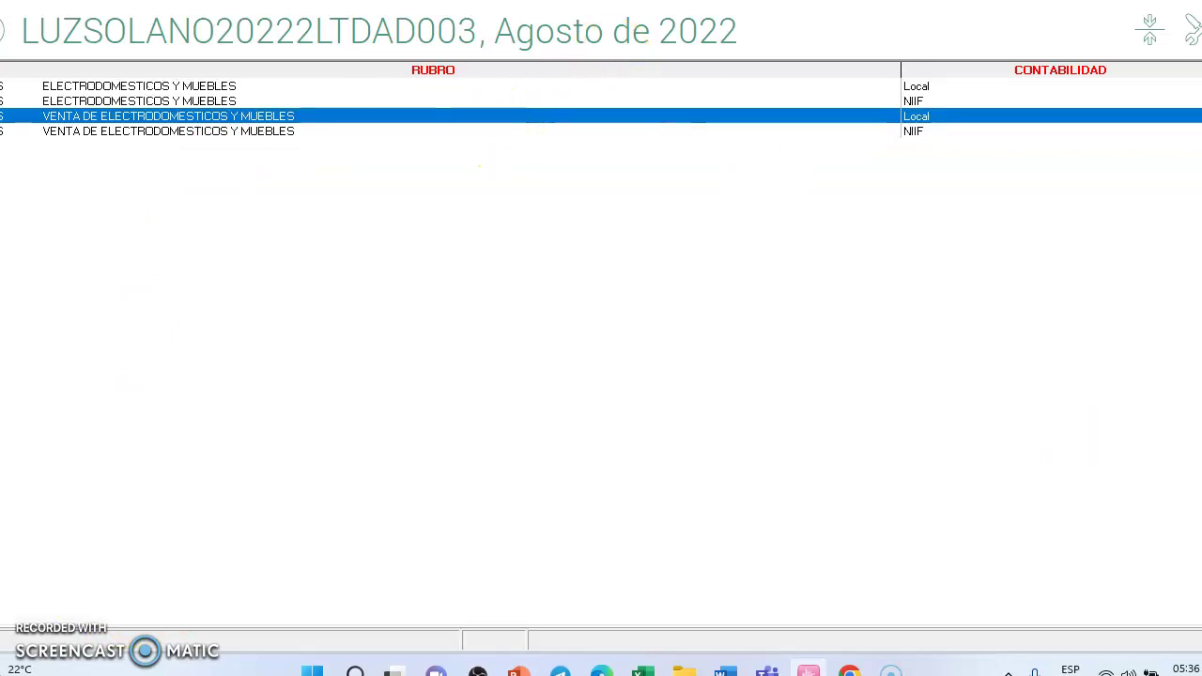
key(Escape)
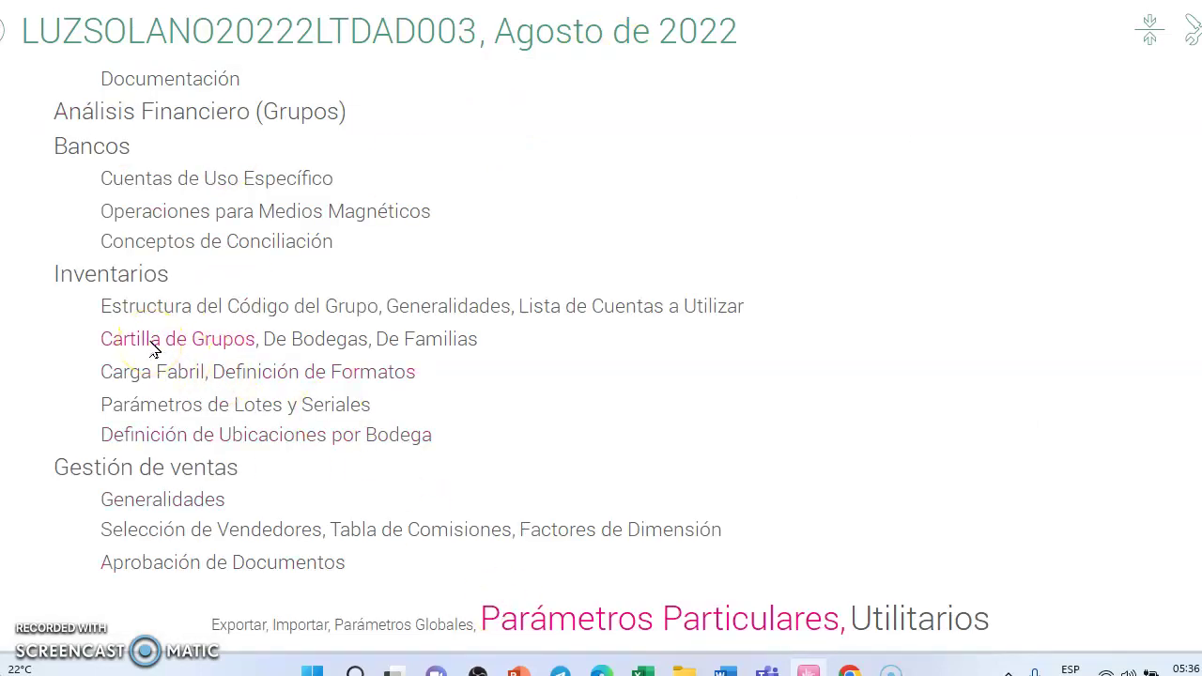
In the Inventarios warehouse list, check the general information and assigned users of PIEDECUESTA, cancelling without changes.
click(343, 345)
right_click(285, 84)
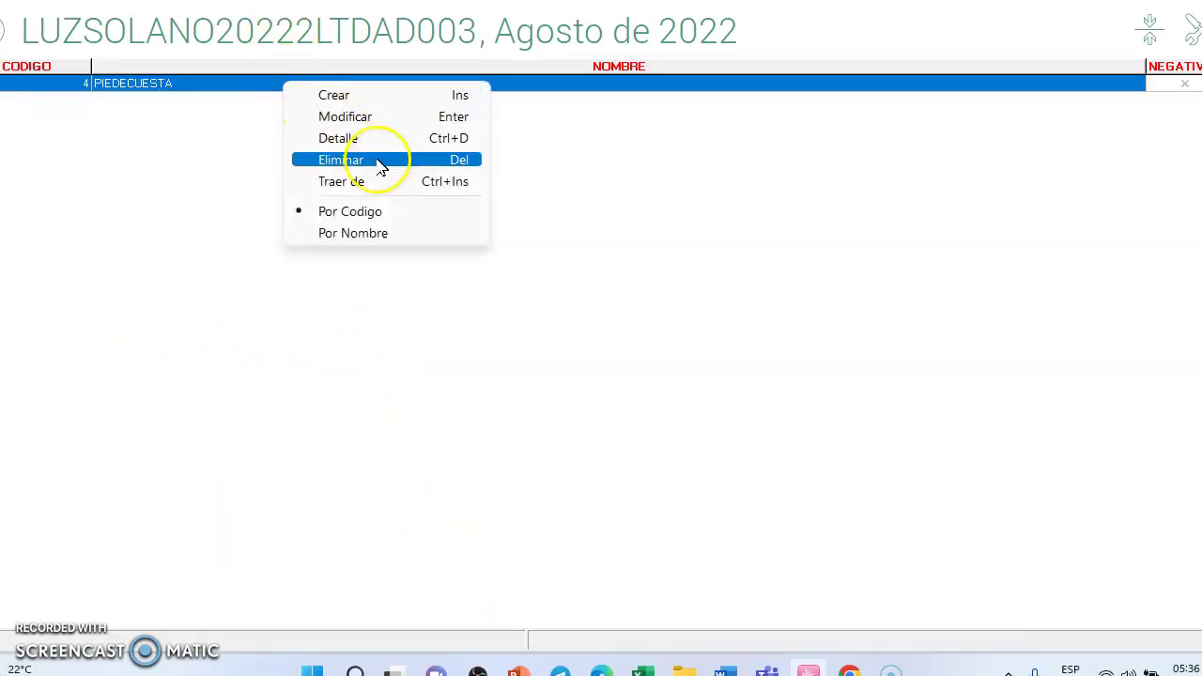
click(367, 116)
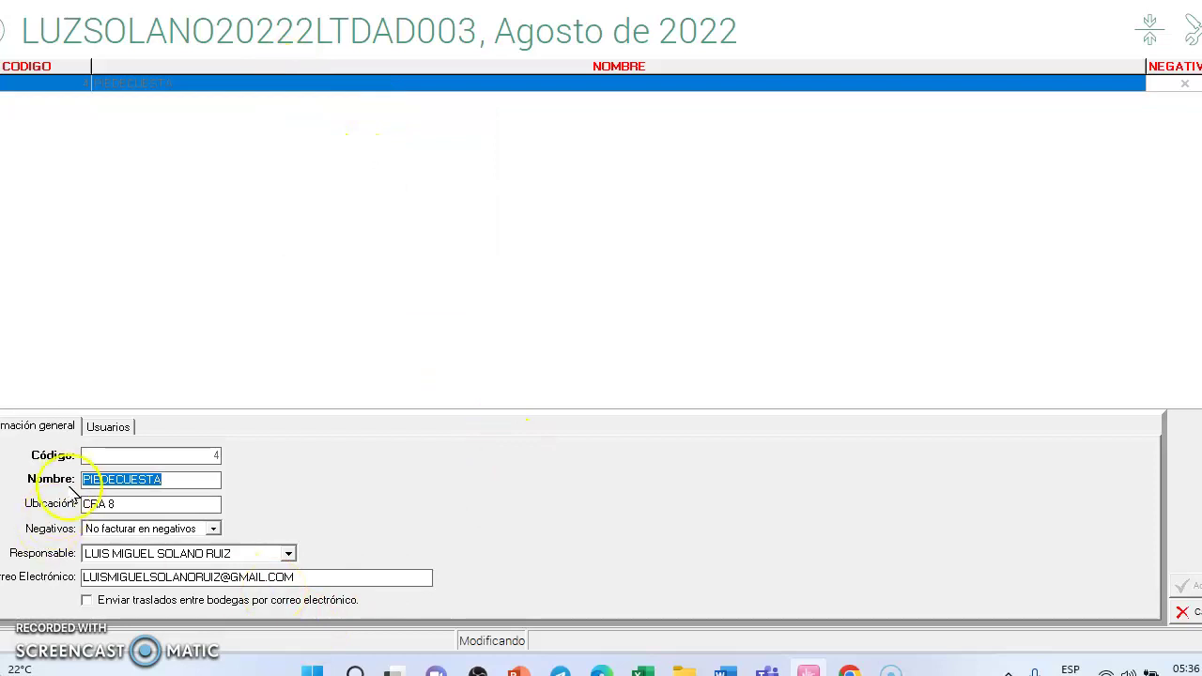
click(109, 427)
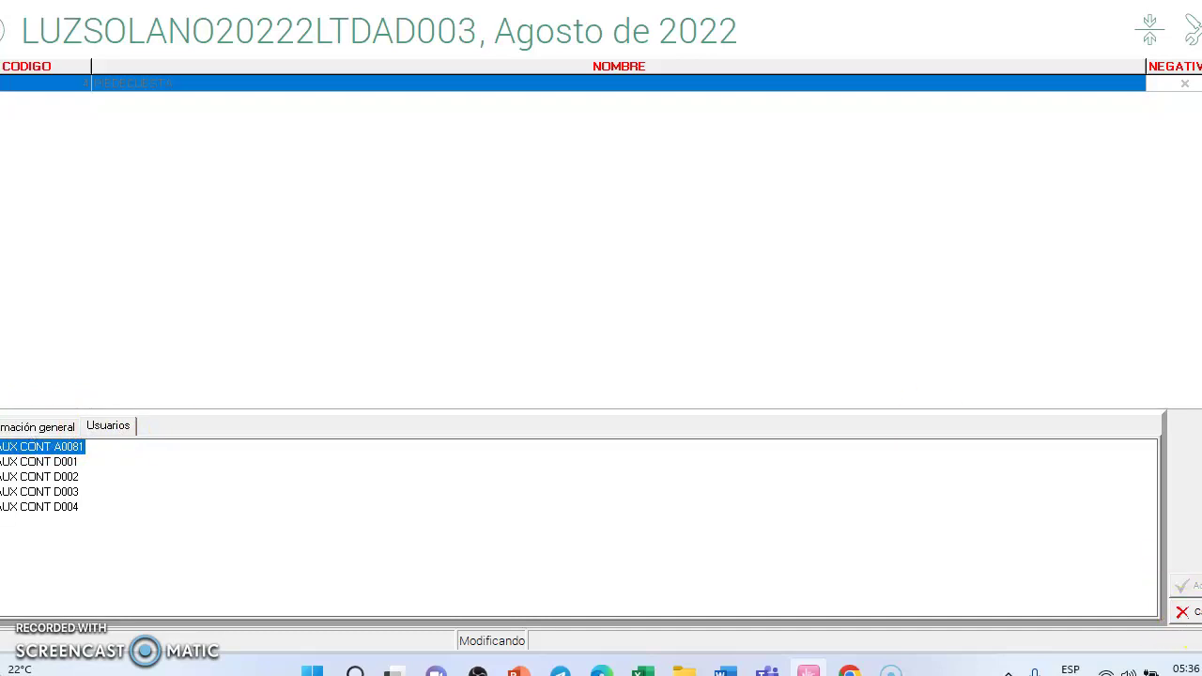
click(1185, 612)
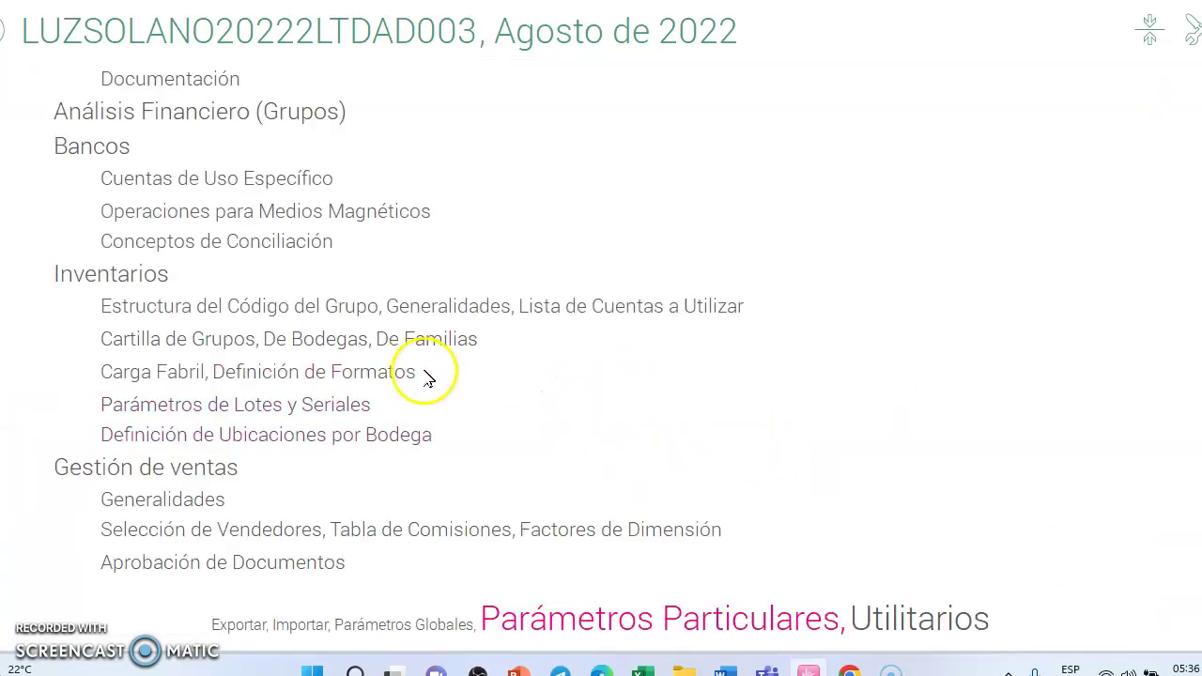
In the Inventarios list of families, open the small-appliances family for modification to check its data.
click(424, 340)
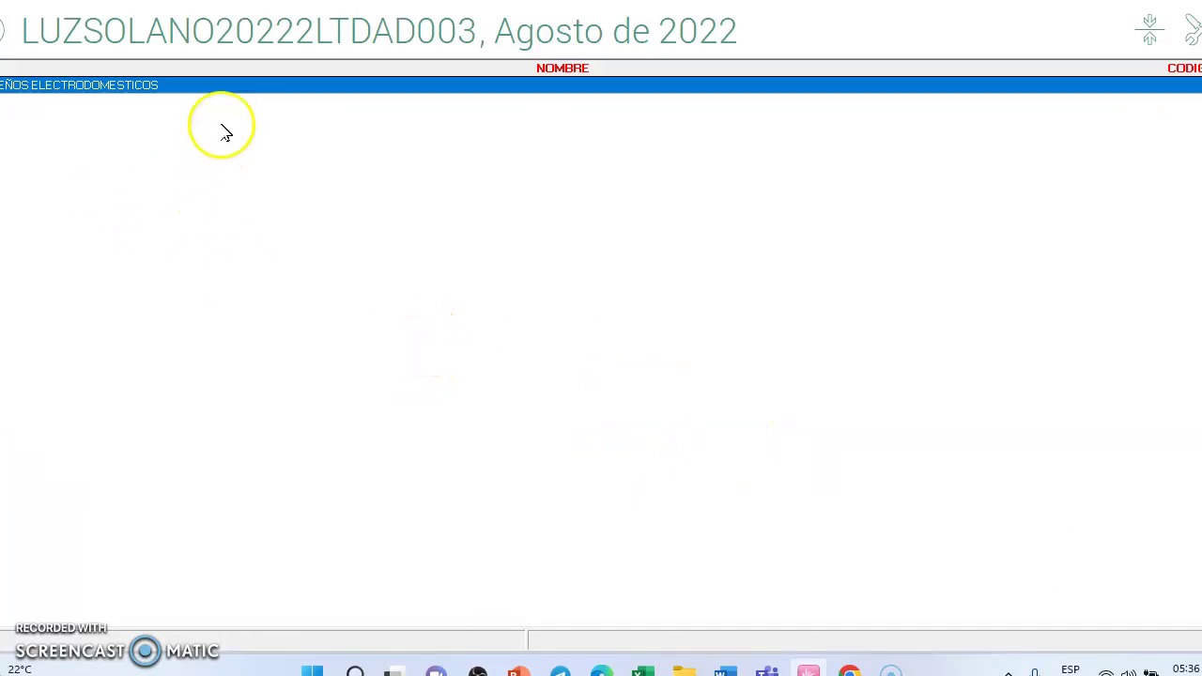
right_click(222, 78)
click(244, 109)
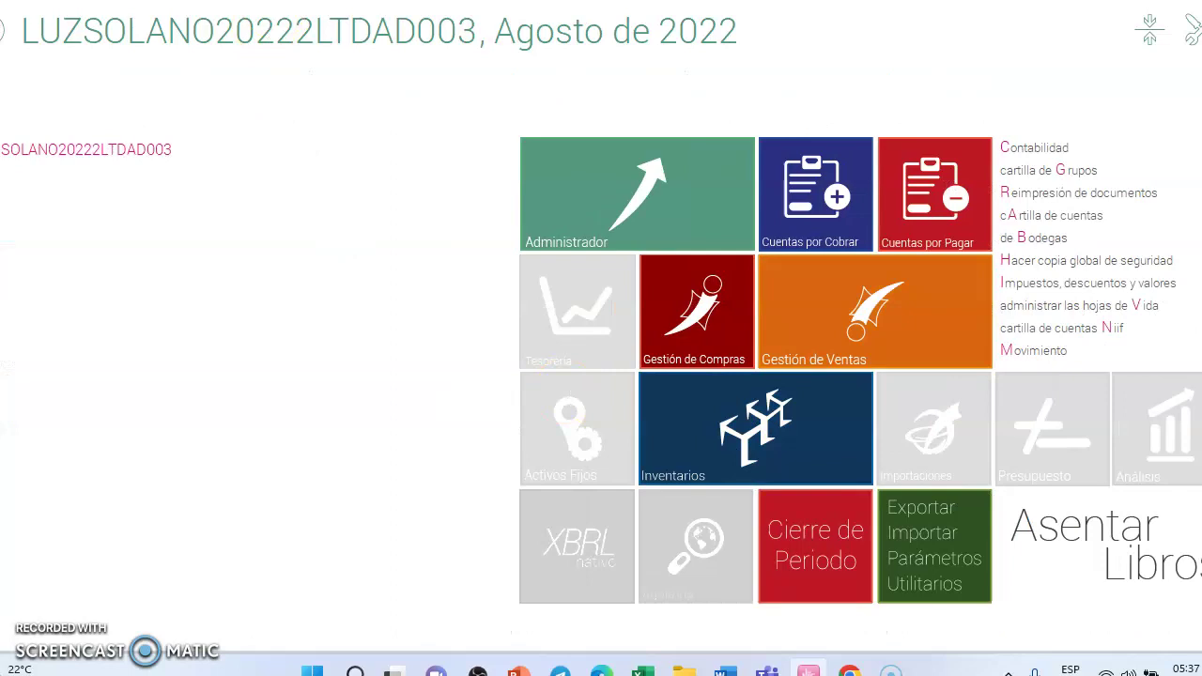
Open the document list in Parámetros Particulares and check the general information of the FACTURA DE VENTA document type.
click(964, 574)
click(782, 626)
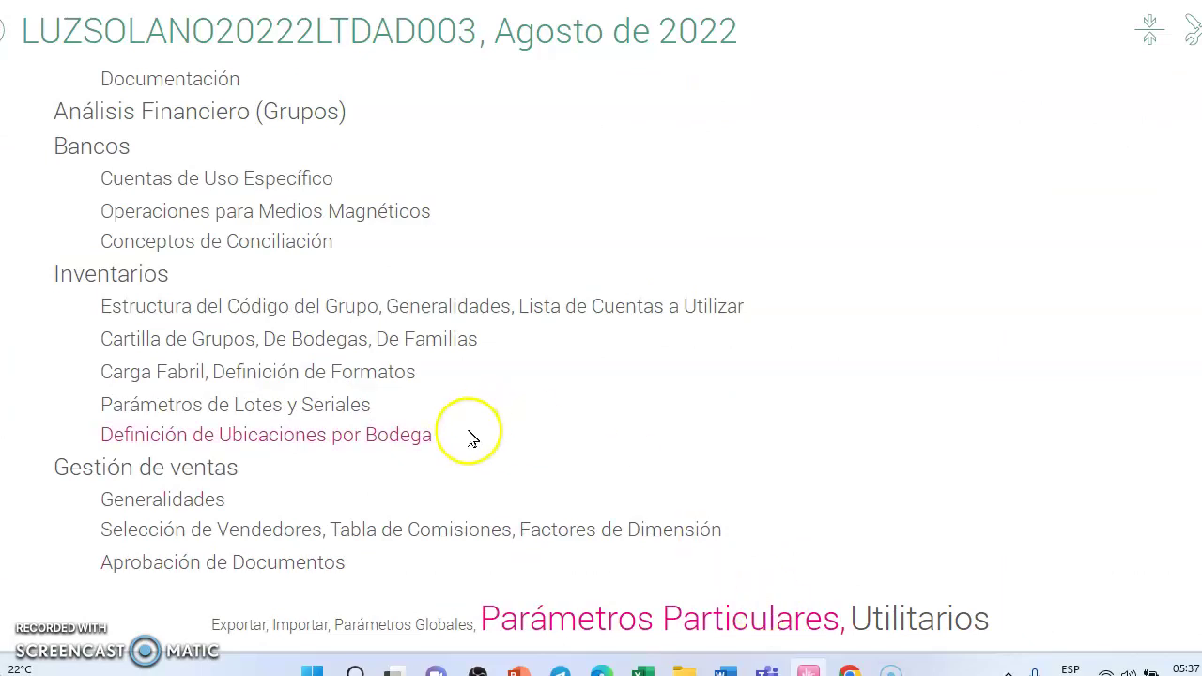
scroll(345, 532, up, 5)
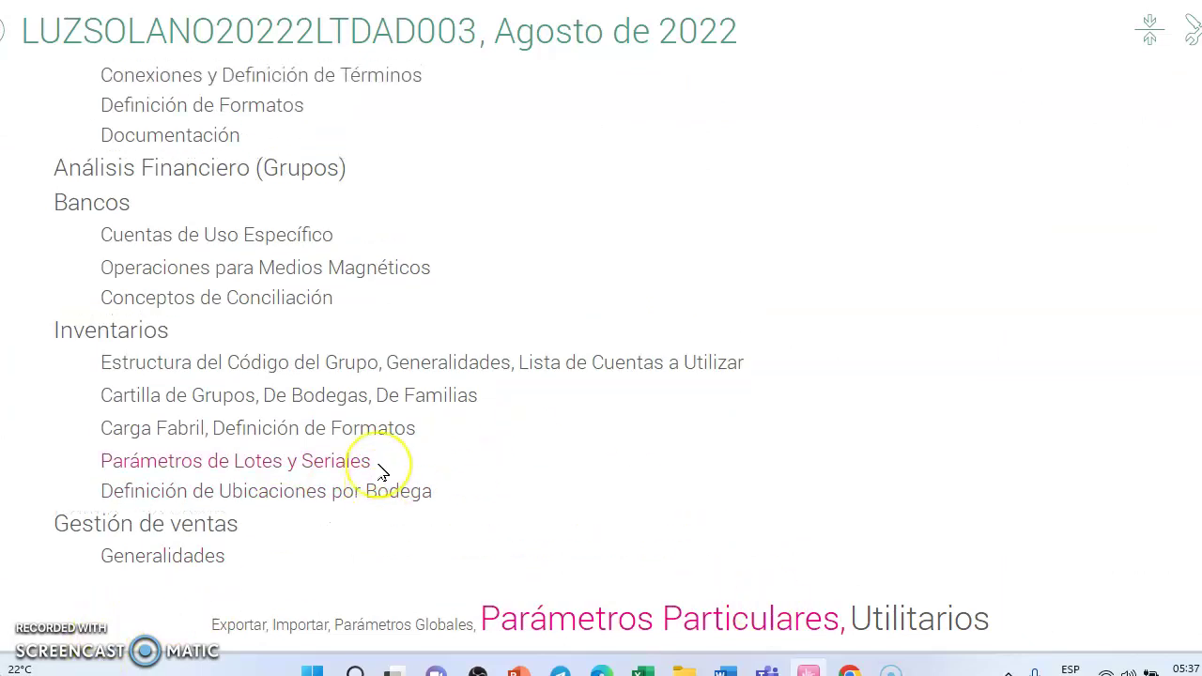
scroll(398, 387, up, 6)
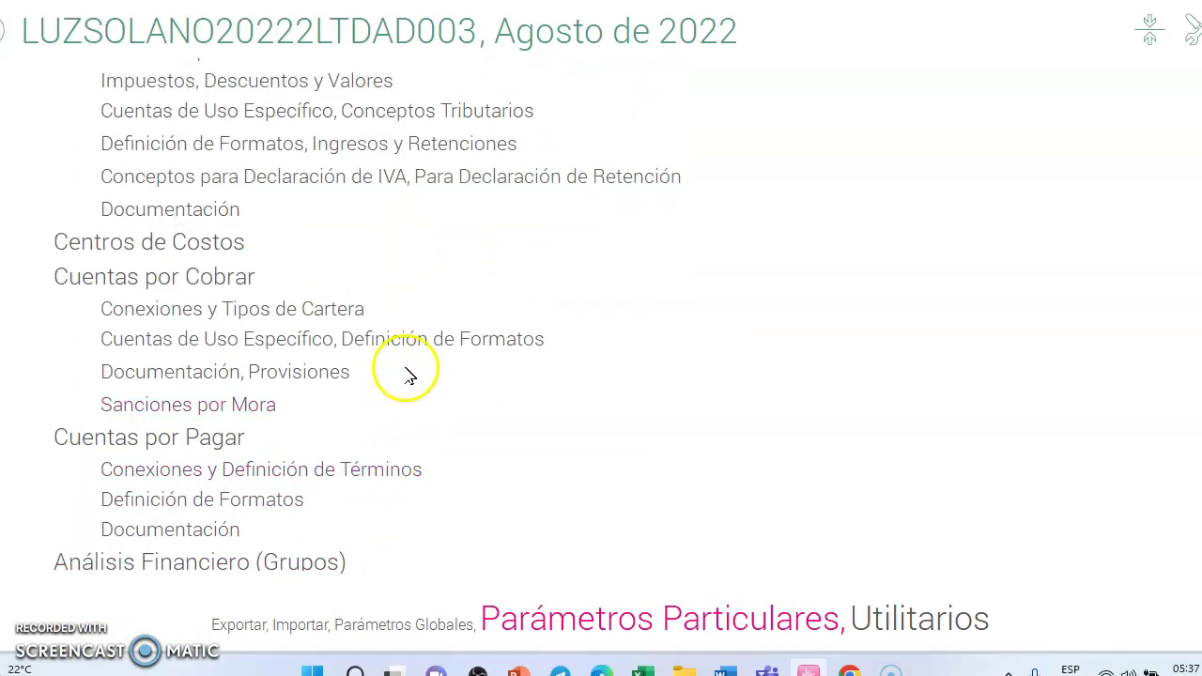
scroll(411, 376, up, 2)
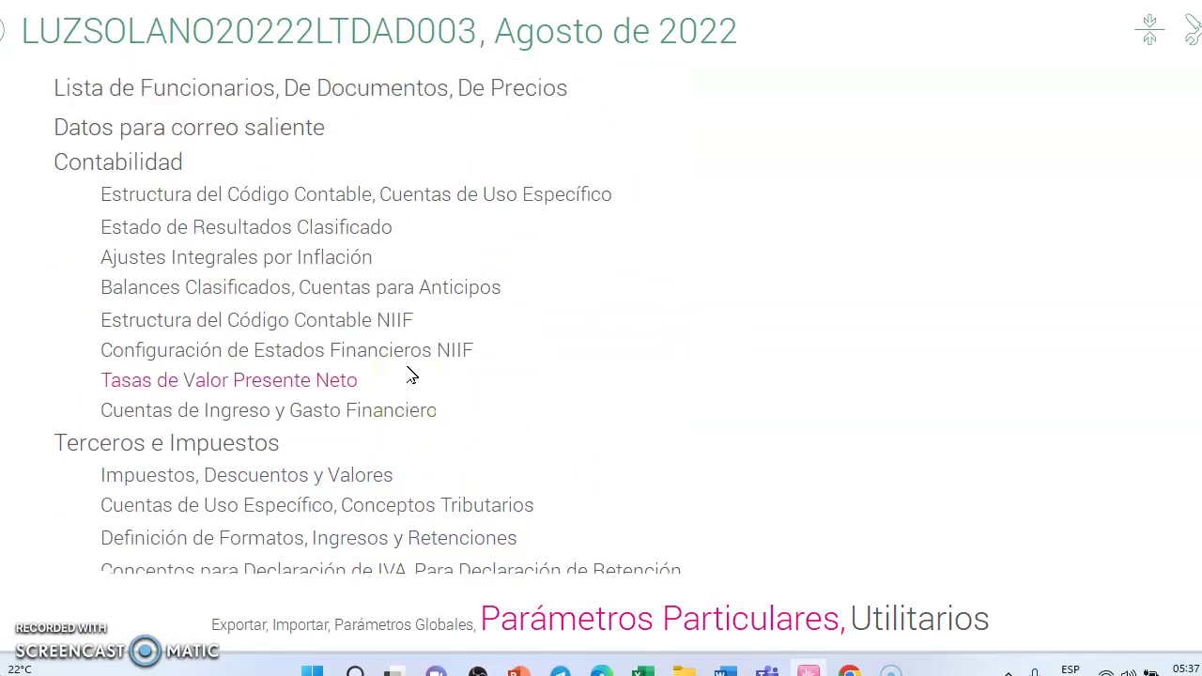
click(387, 89)
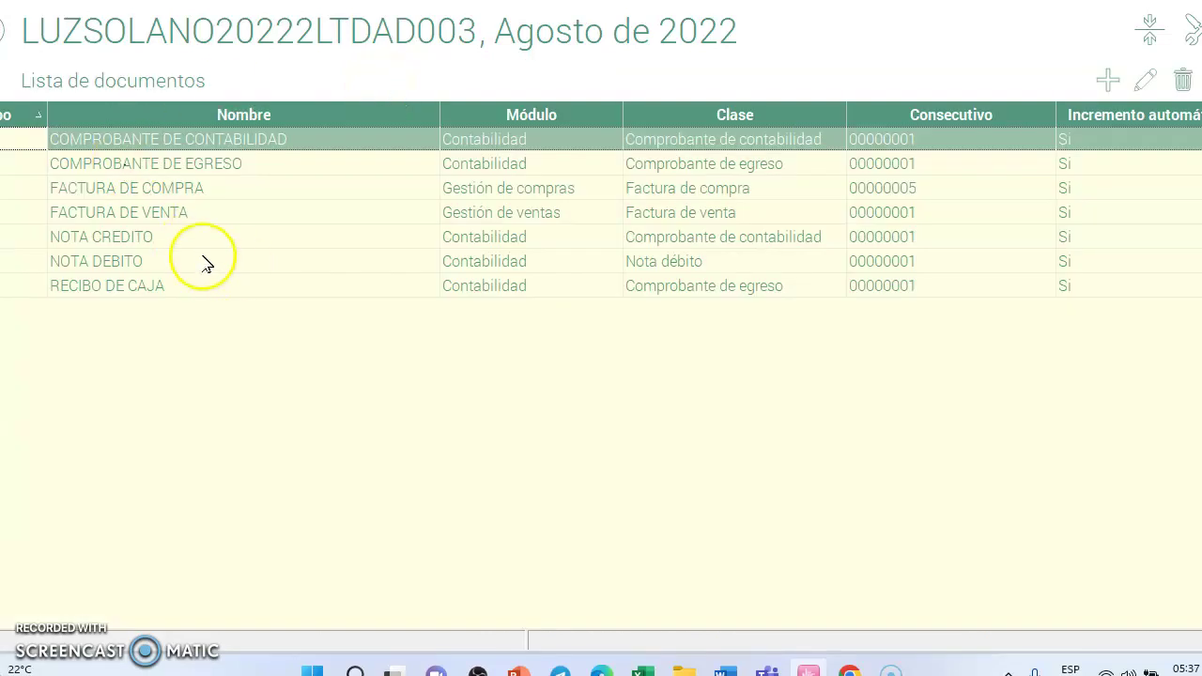
click(148, 220)
click(231, 250)
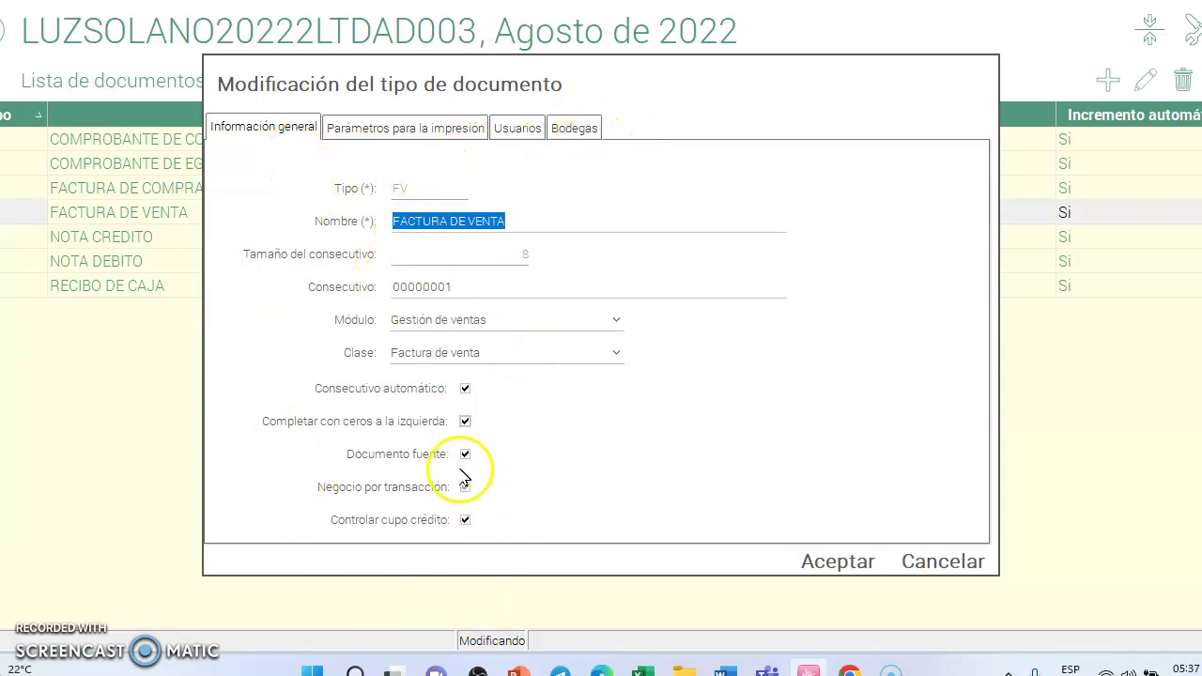
Move warehouse PIEDECUESTA to Bodegas excluidas for FACTURA DE VENTA, return it to Bodegas disponibles, and accept the document type.
click(589, 134)
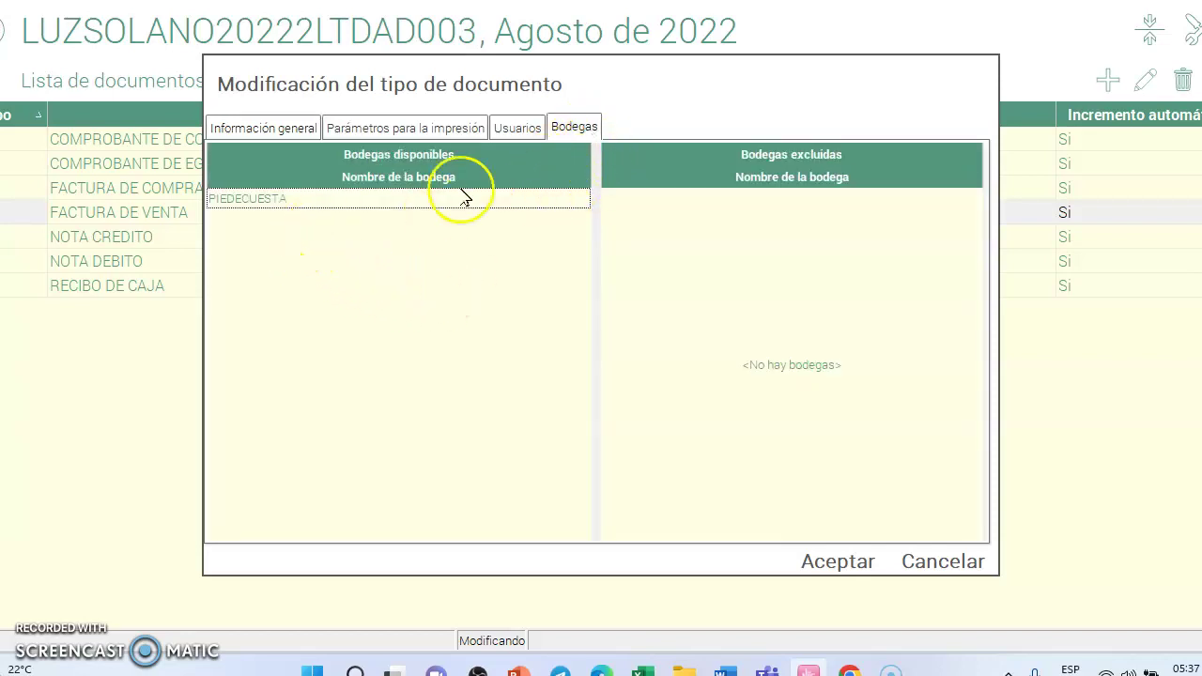
drag(260, 205, 694, 242)
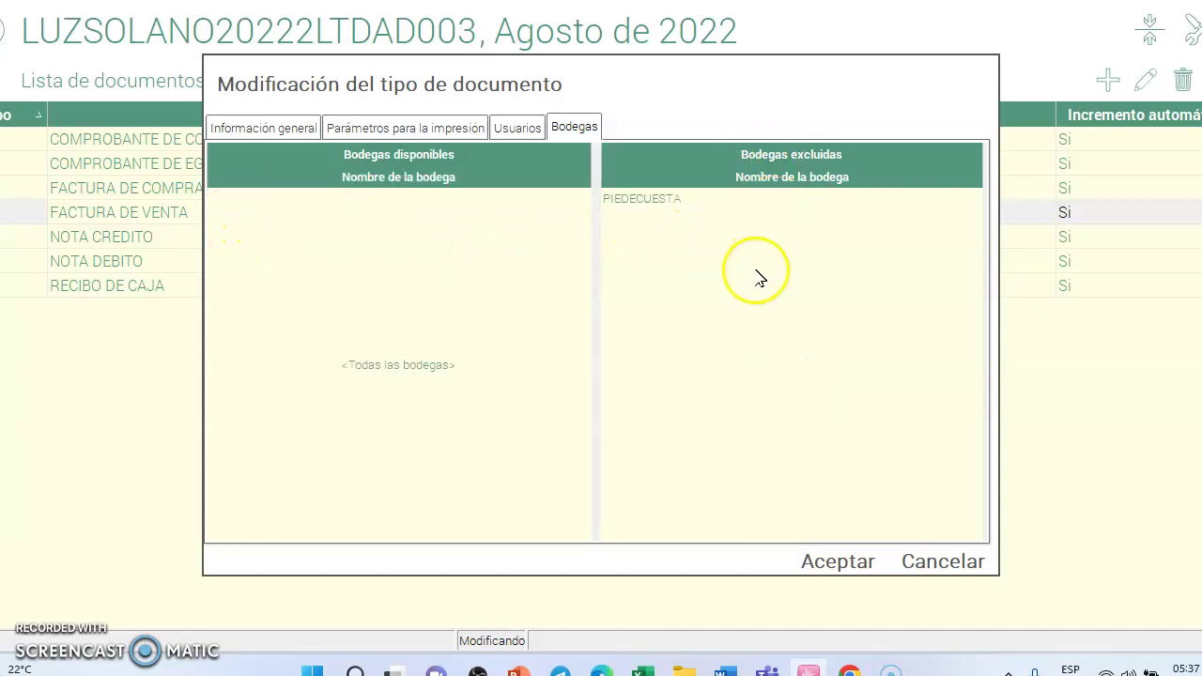
drag(670, 204, 328, 226)
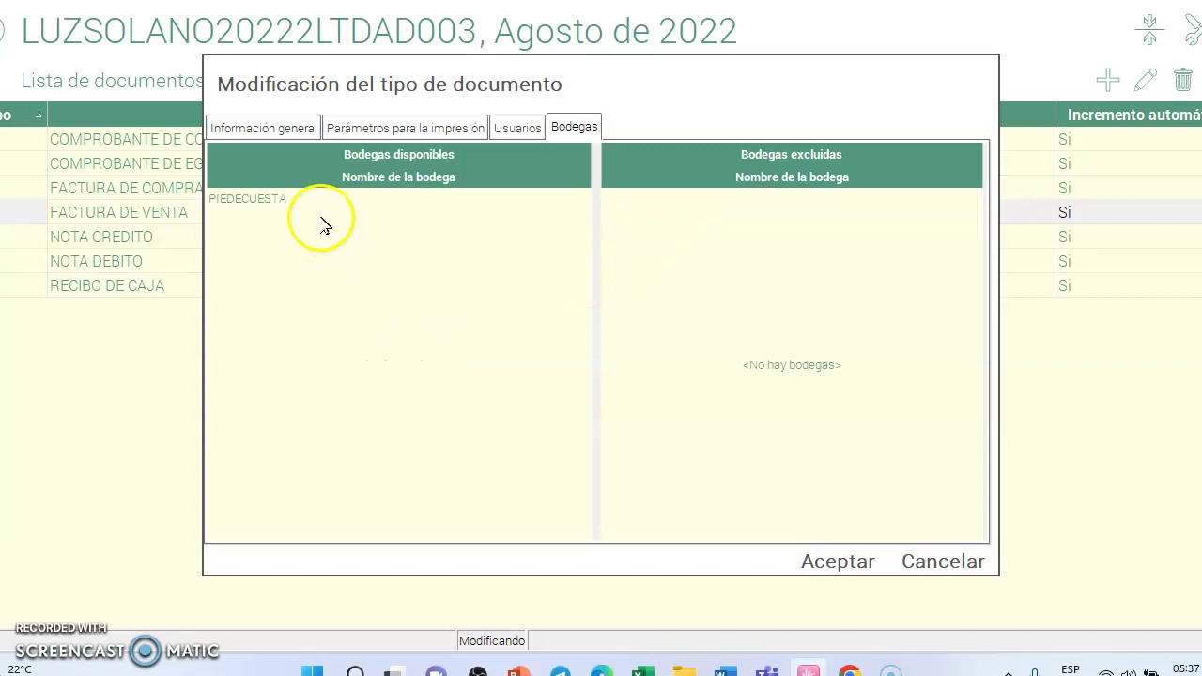
click(862, 563)
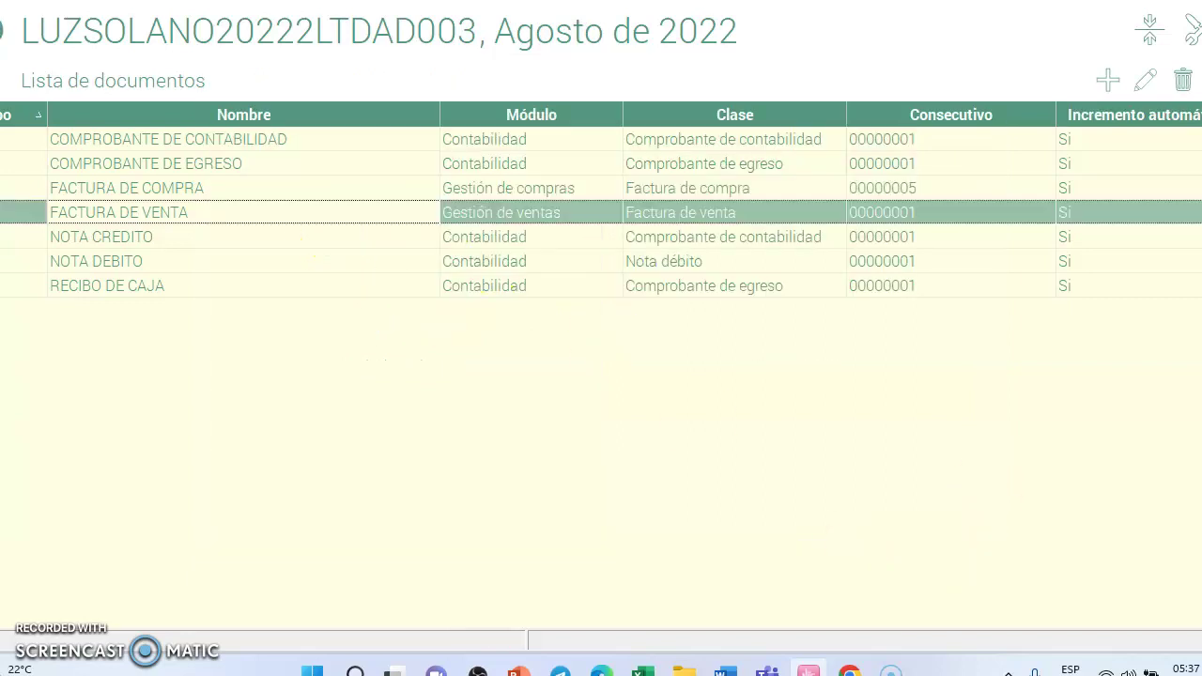
click(2, 35)
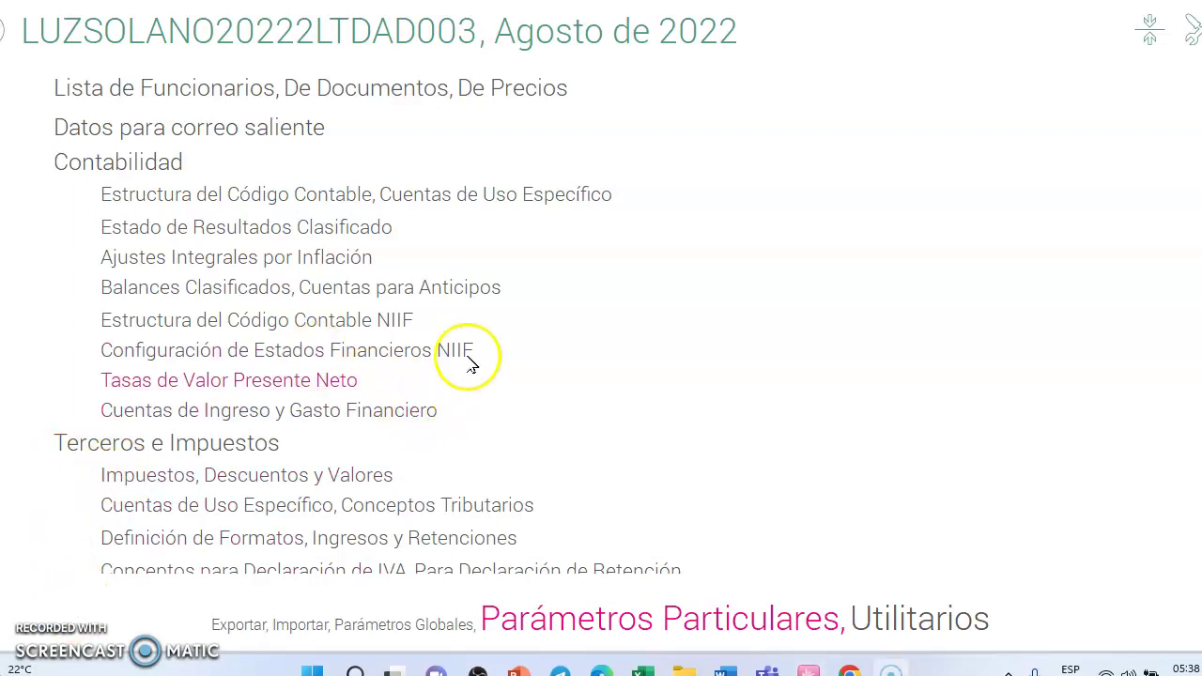
Review the Parámetros Globales options and check the units defined in Tipos de Unidad de Inventario.
scroll(563, 437, down, 1)
scroll(543, 429, down, 5)
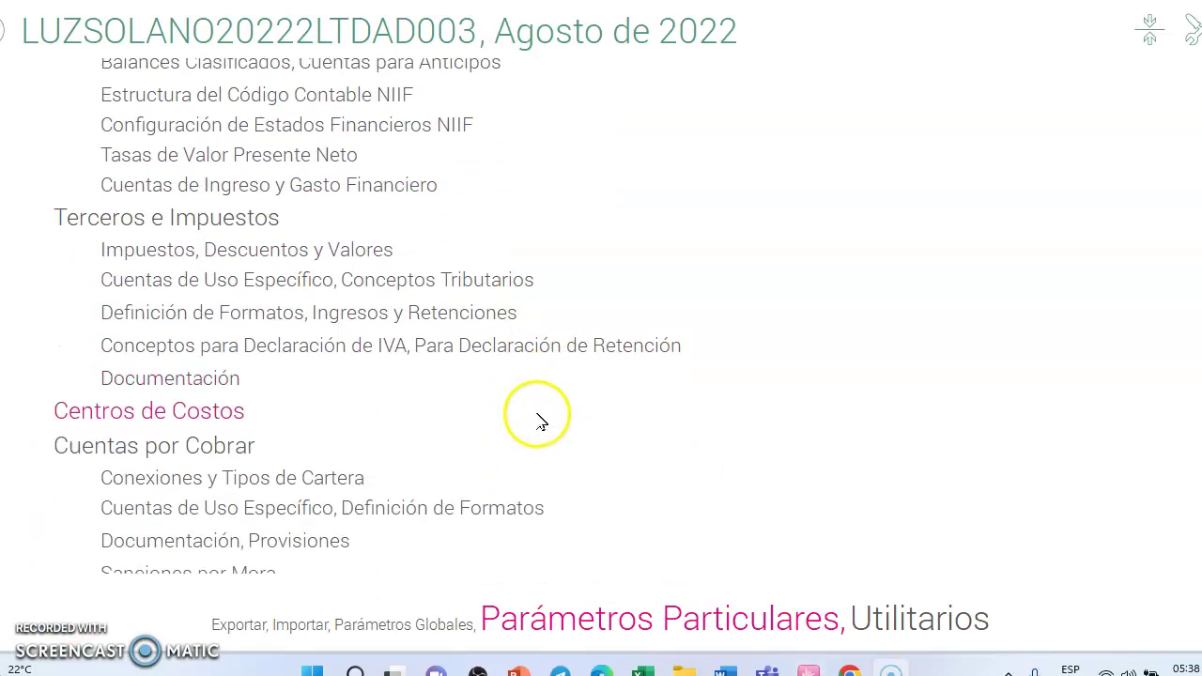
click(447, 627)
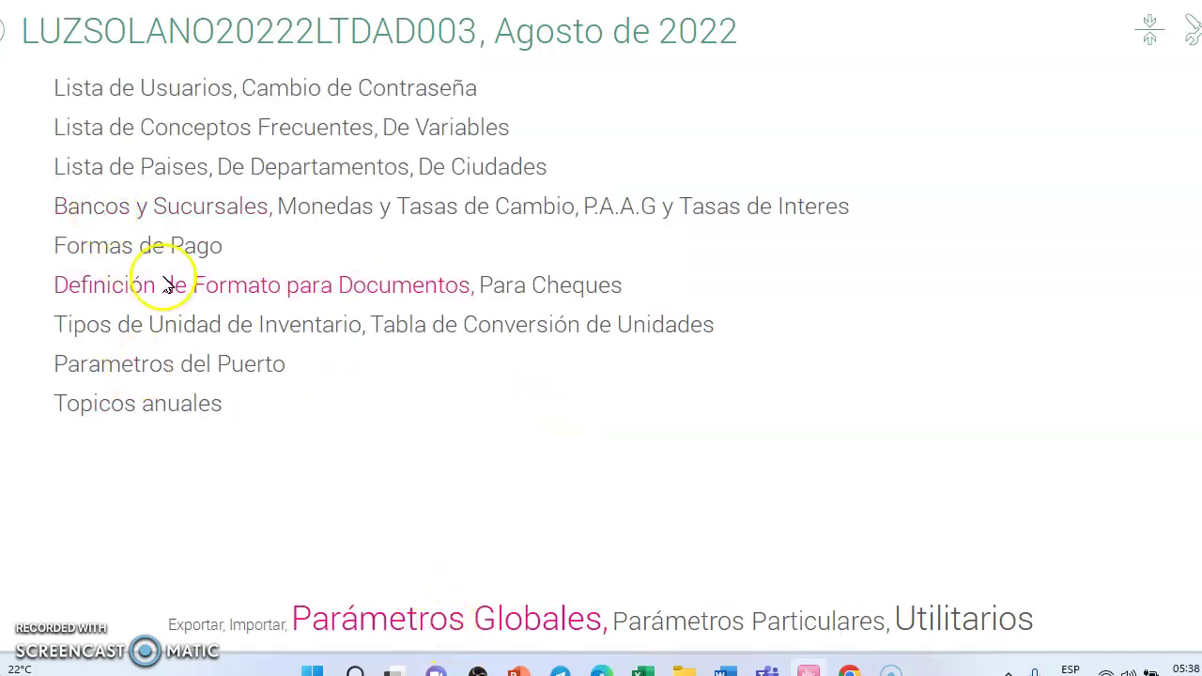
click(148, 321)
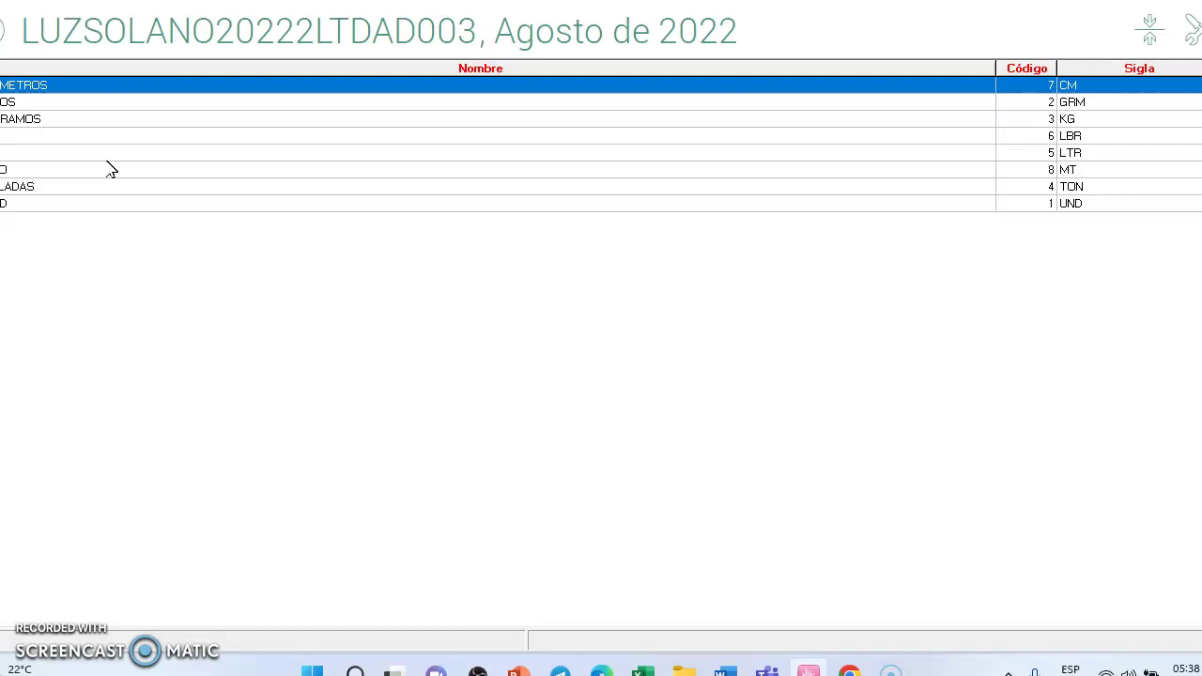
click(220, 225)
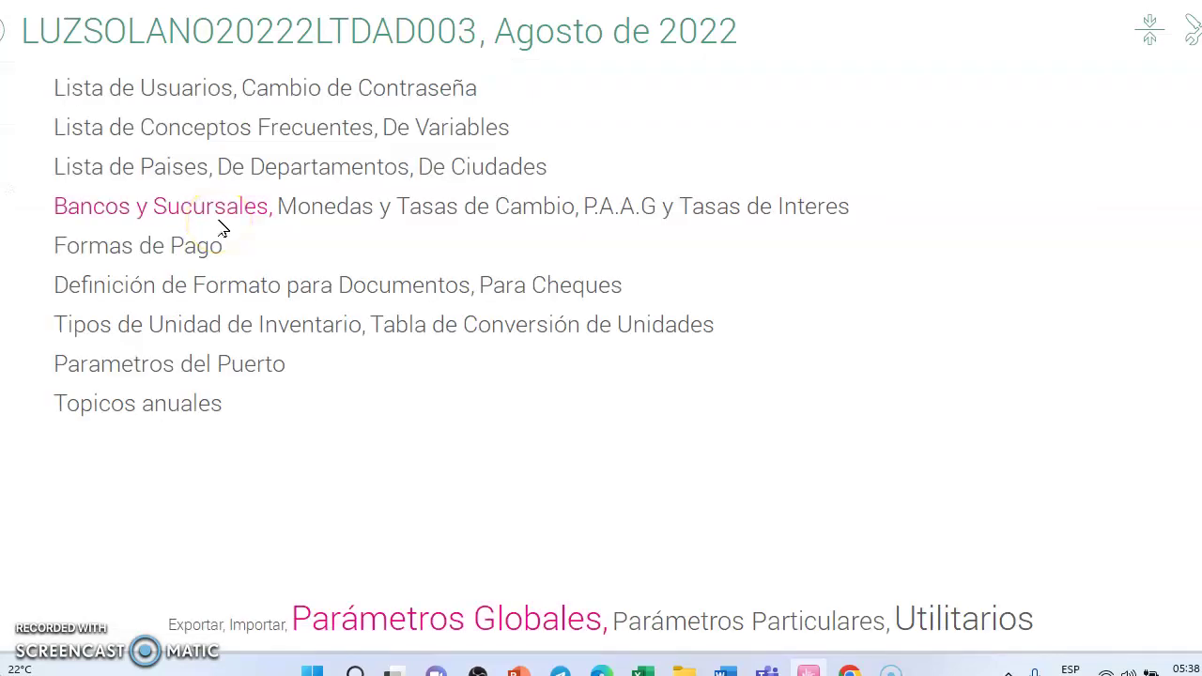
click(807, 619)
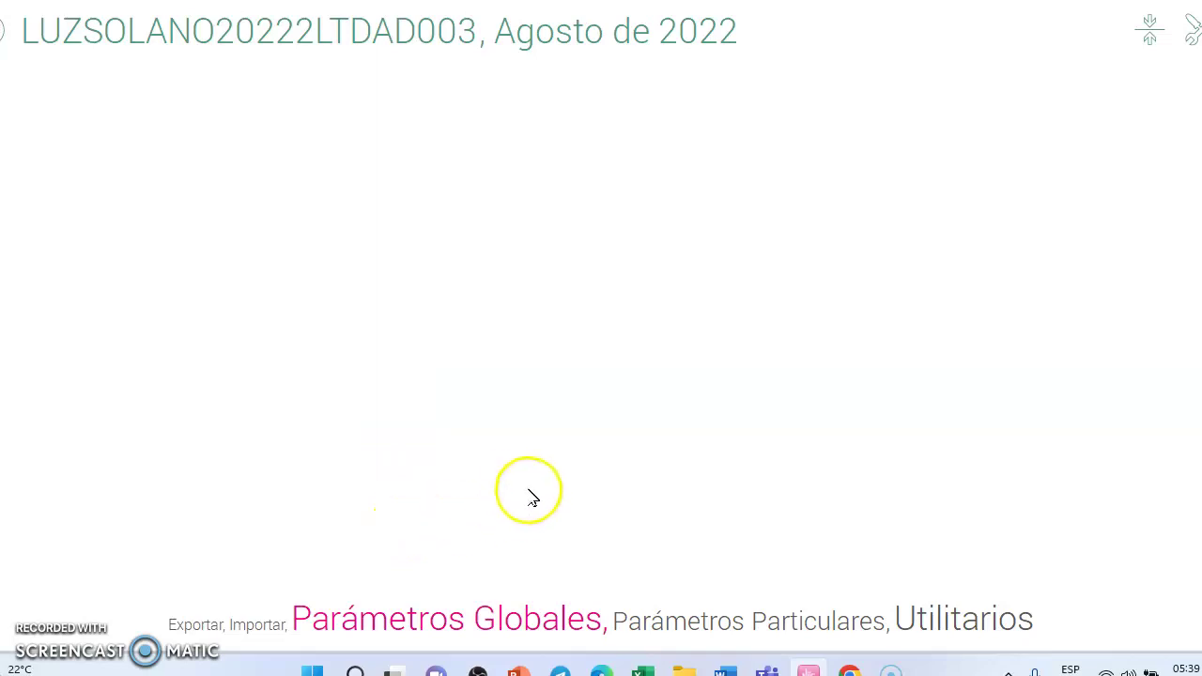
In the Gestión de ventas Generalidades, review the payment accounts and choose 110505 CAJA GENERAL as the cash account.
scroll(503, 495, down, 4)
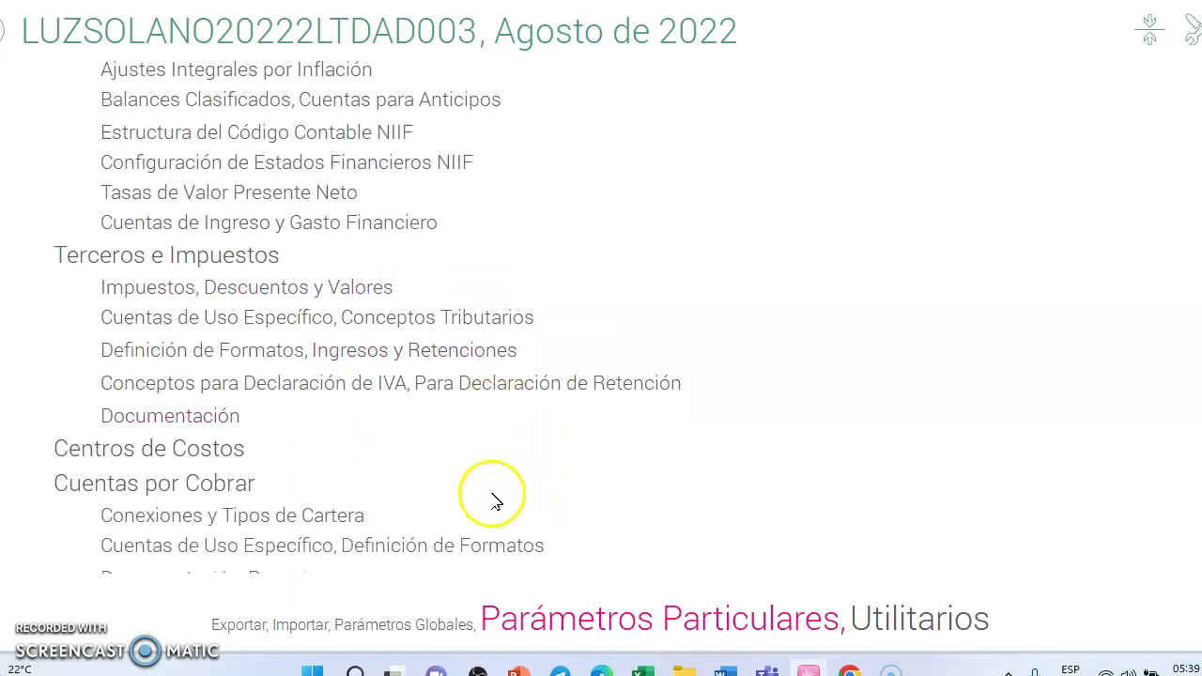
scroll(492, 502, down, 4)
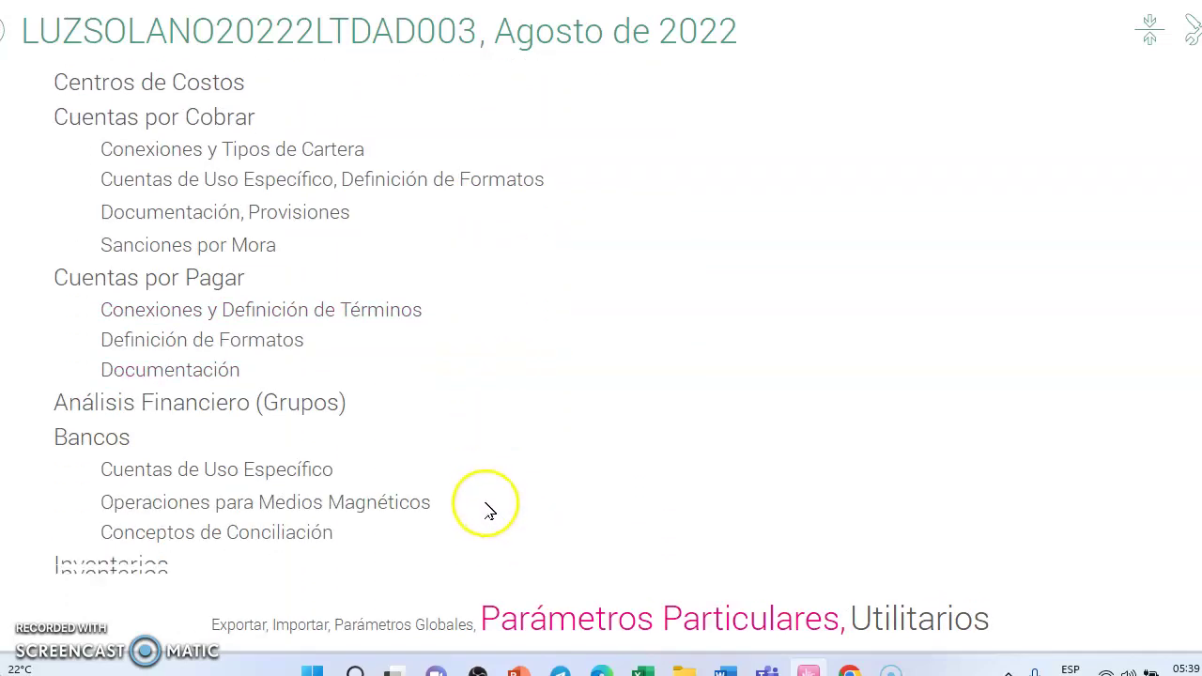
scroll(486, 504, down, 2)
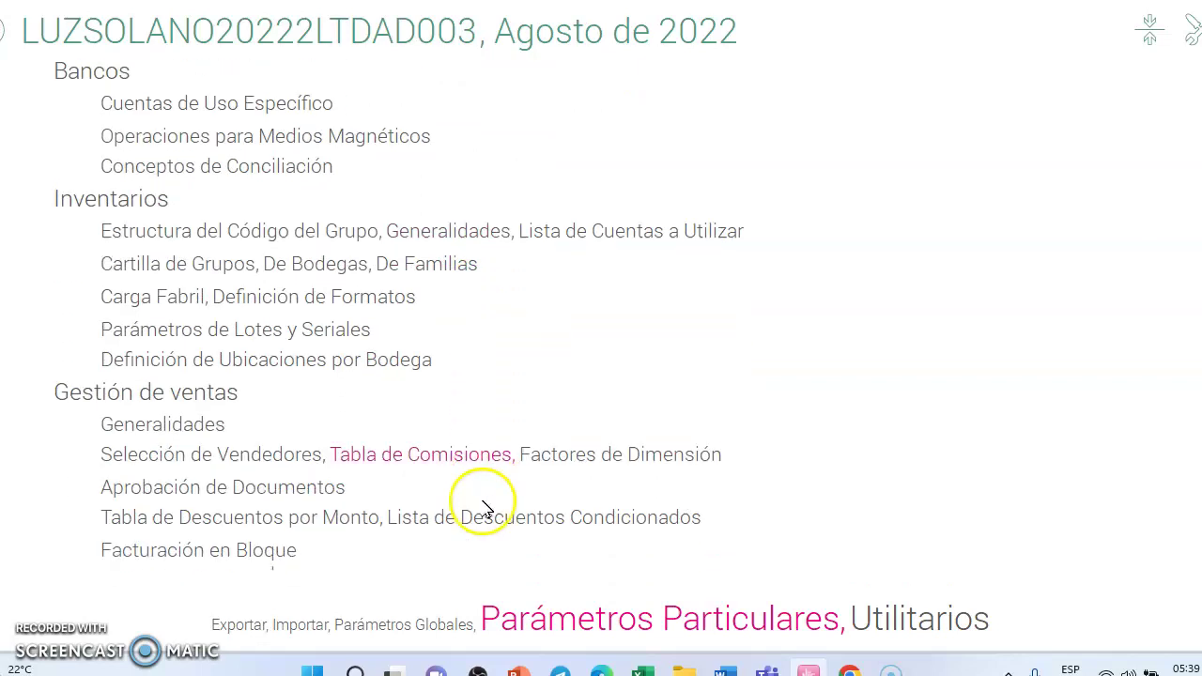
click(174, 416)
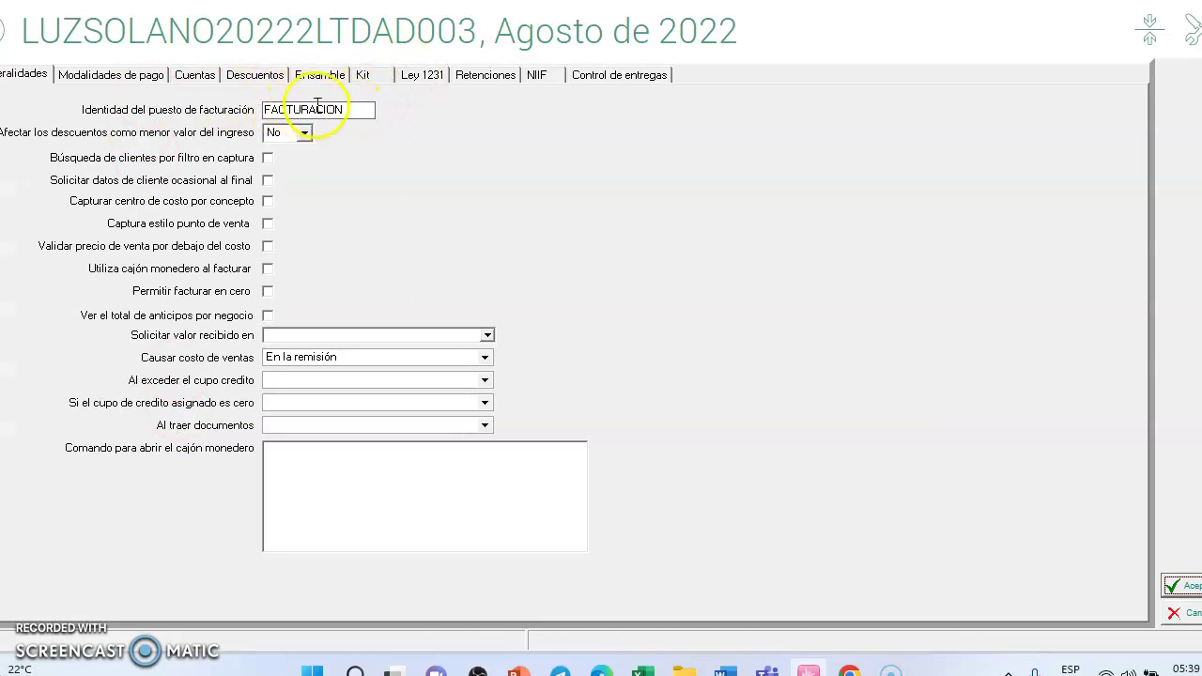
click(201, 77)
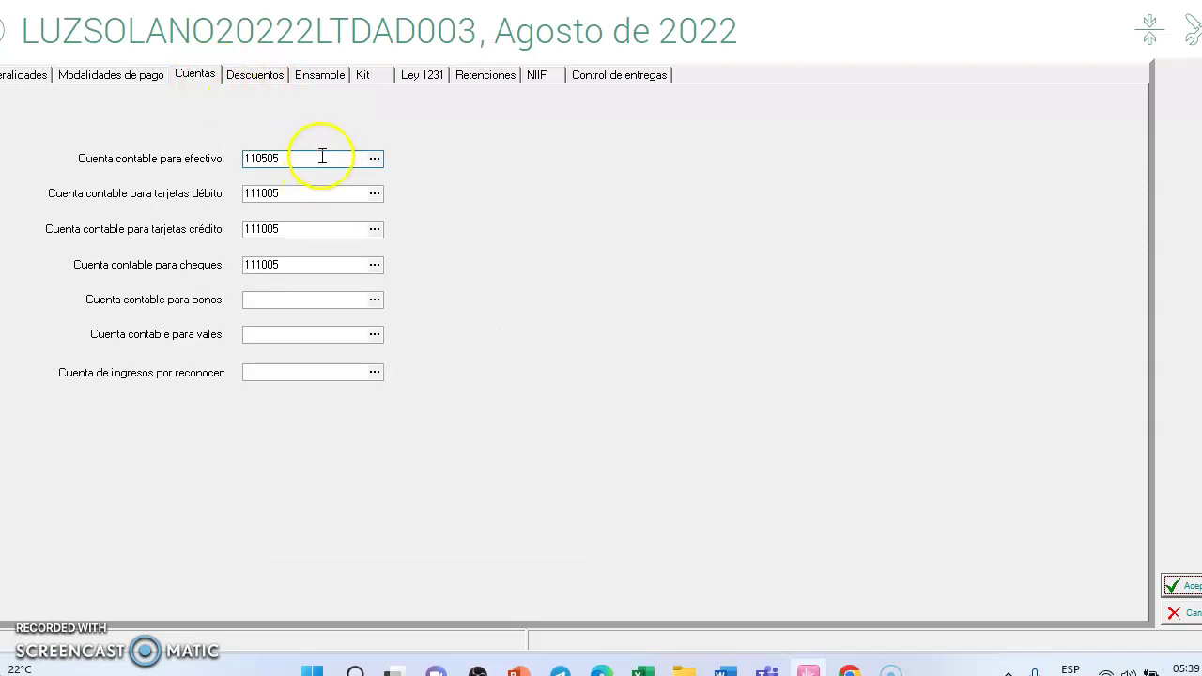
click(374, 158)
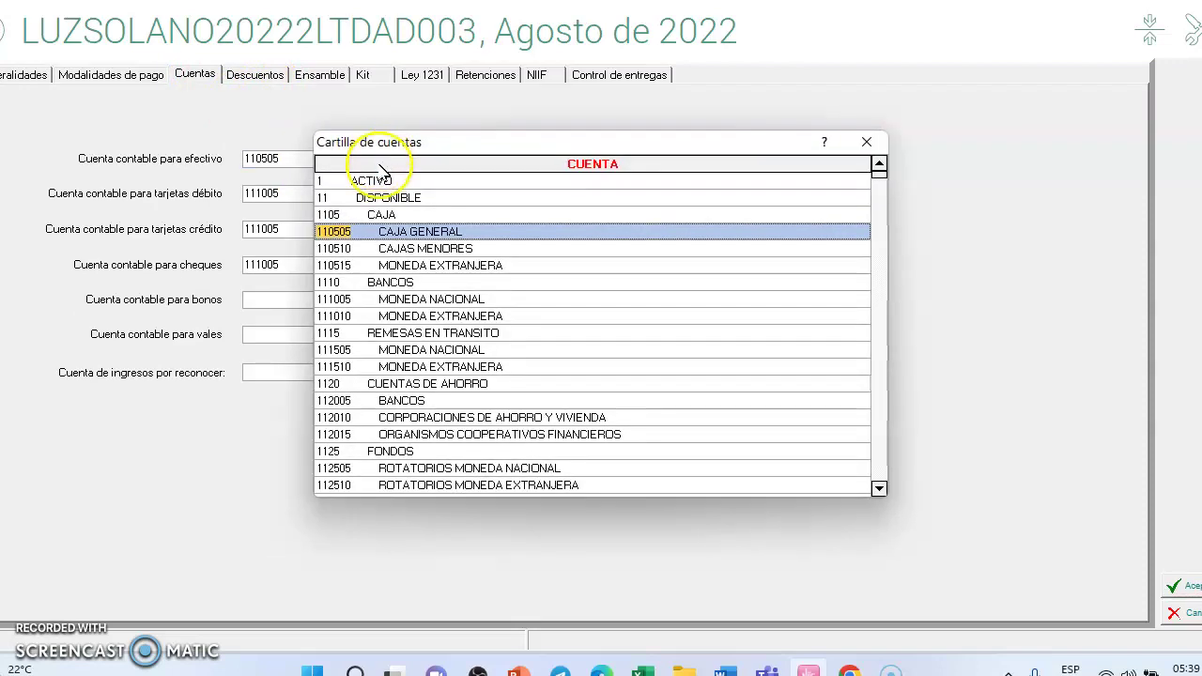
double_click(401, 233)
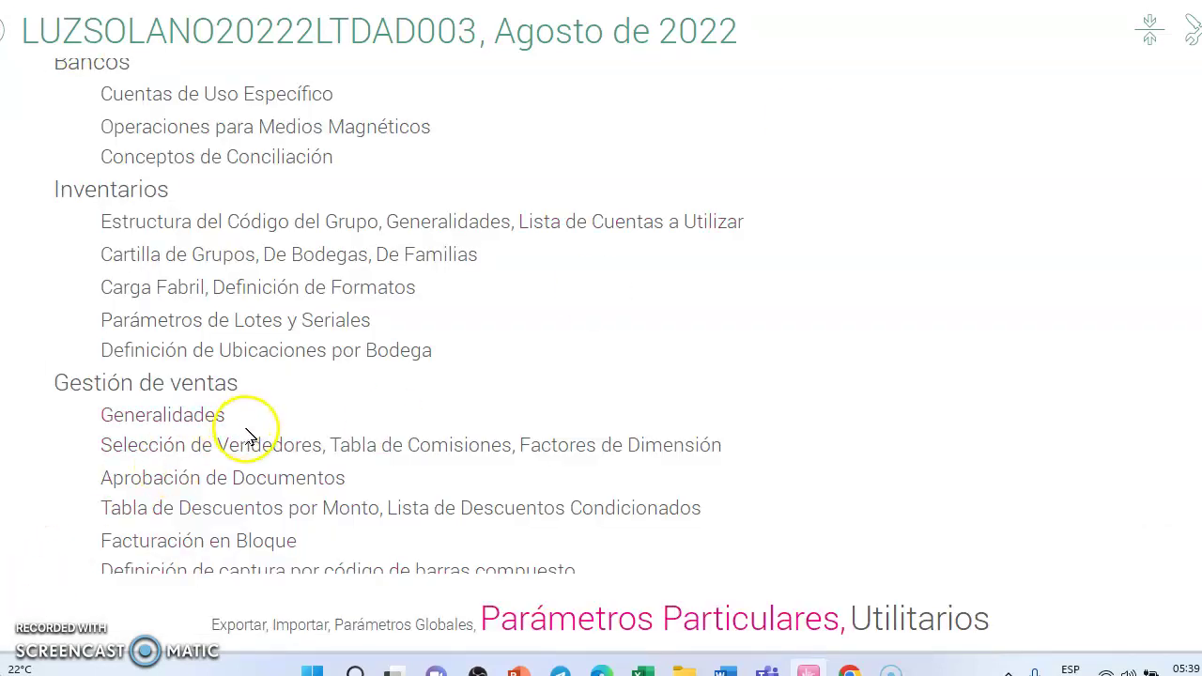
Check the accounting accounts for each payment method in the Gestión de compras Generalidades and accept the settings.
scroll(248, 438, down, 2)
scroll(248, 438, down, 1)
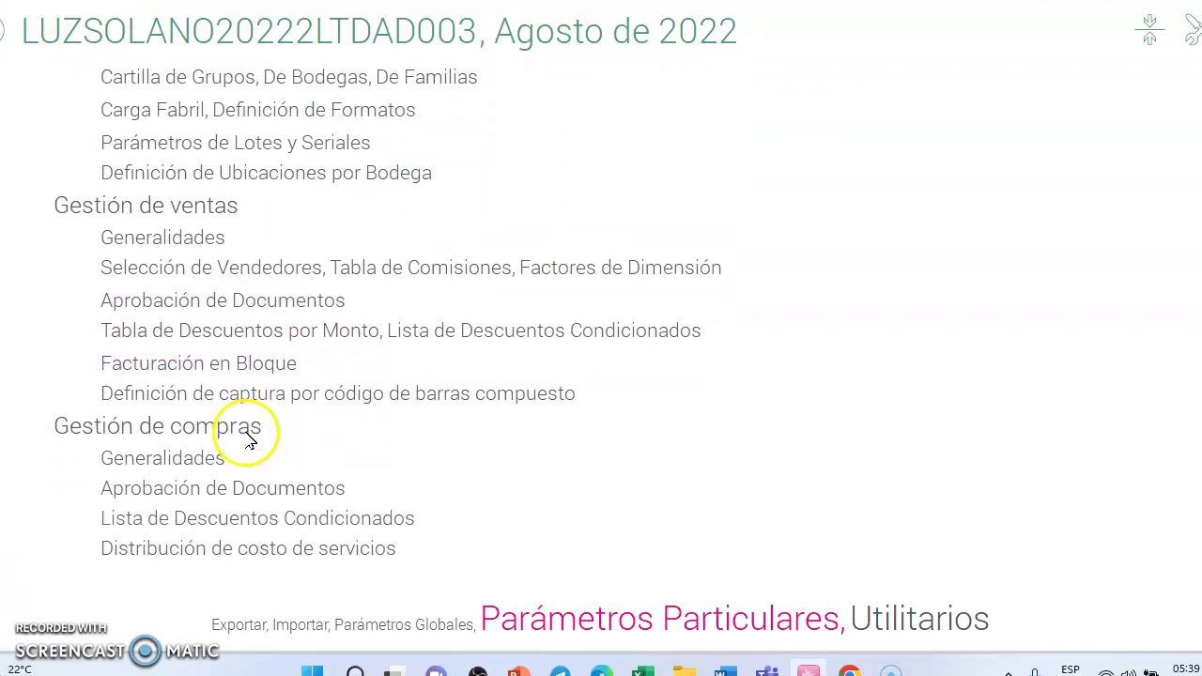
click(188, 465)
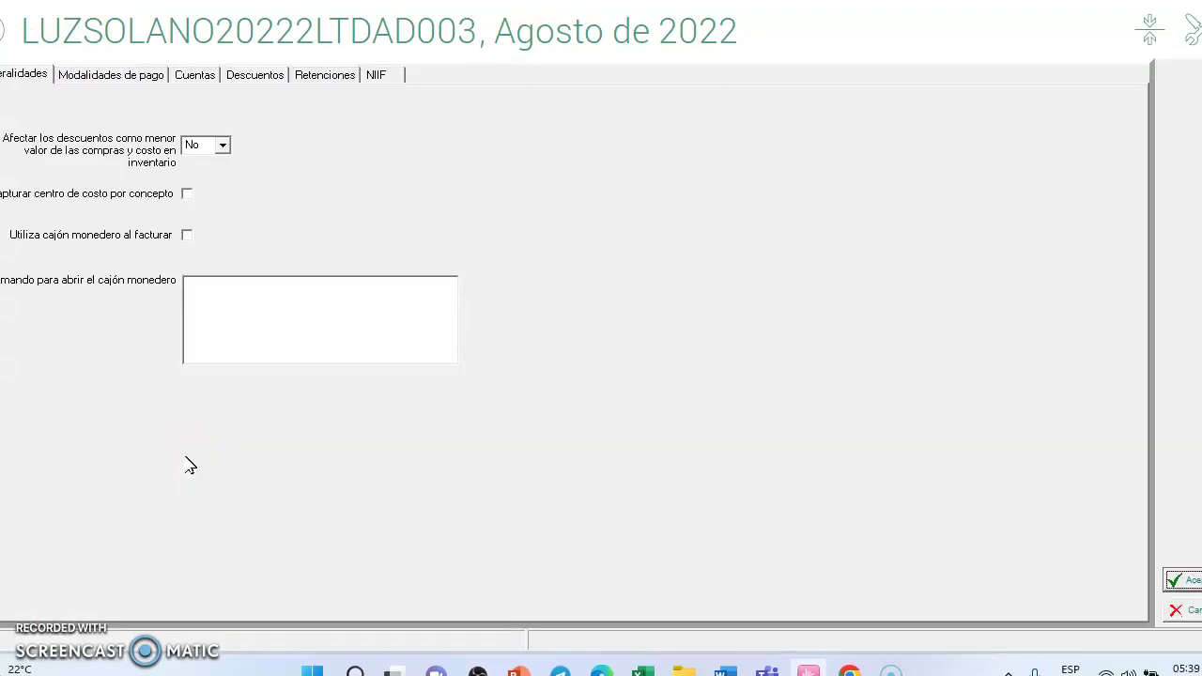
click(192, 81)
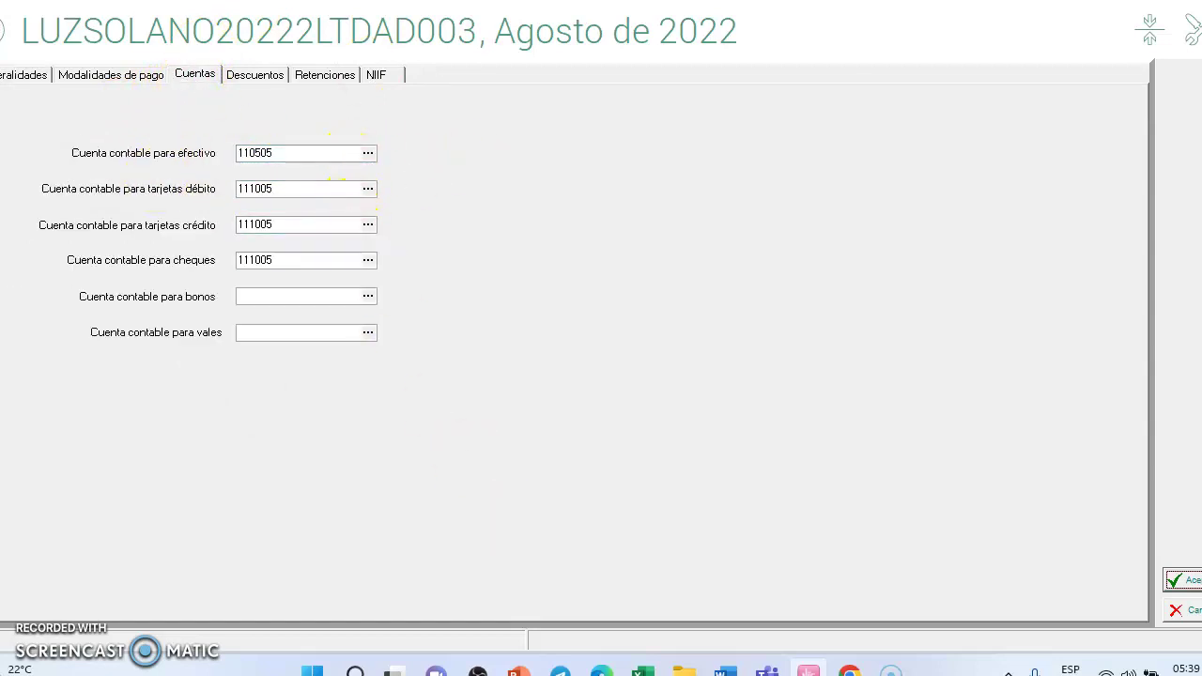
click(1184, 580)
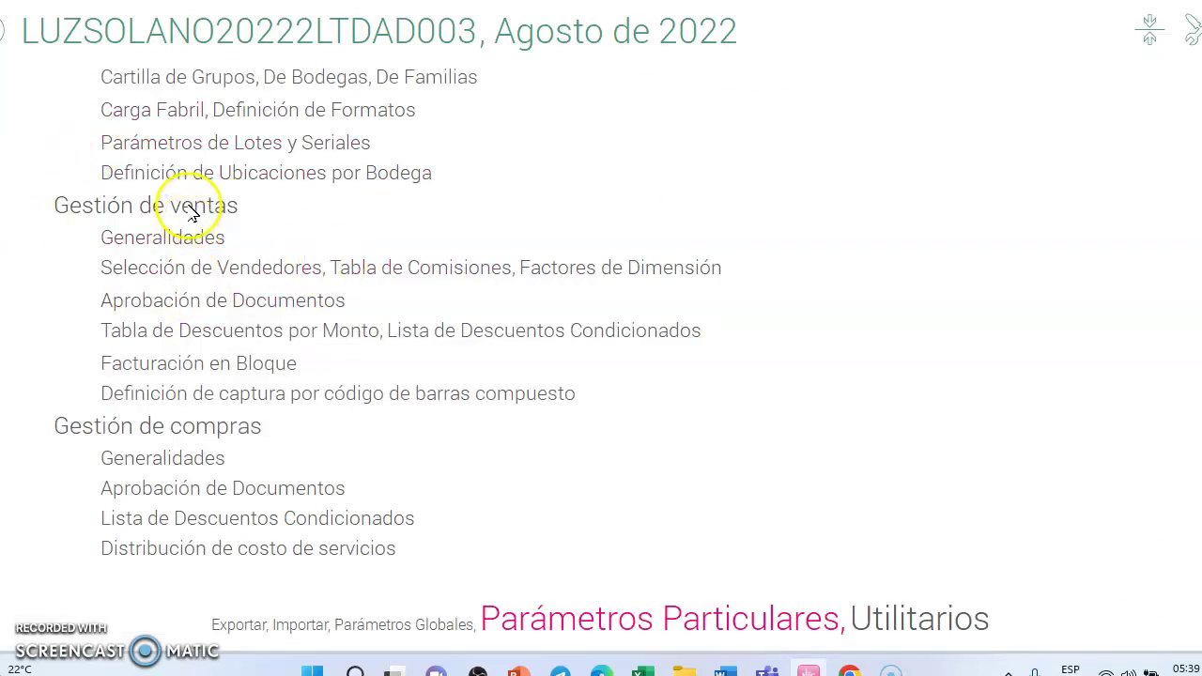
In Selección de Vendedores, check the price lists assigned to the employee with cargo VENDEDOR 1, and leave without changes.
click(192, 274)
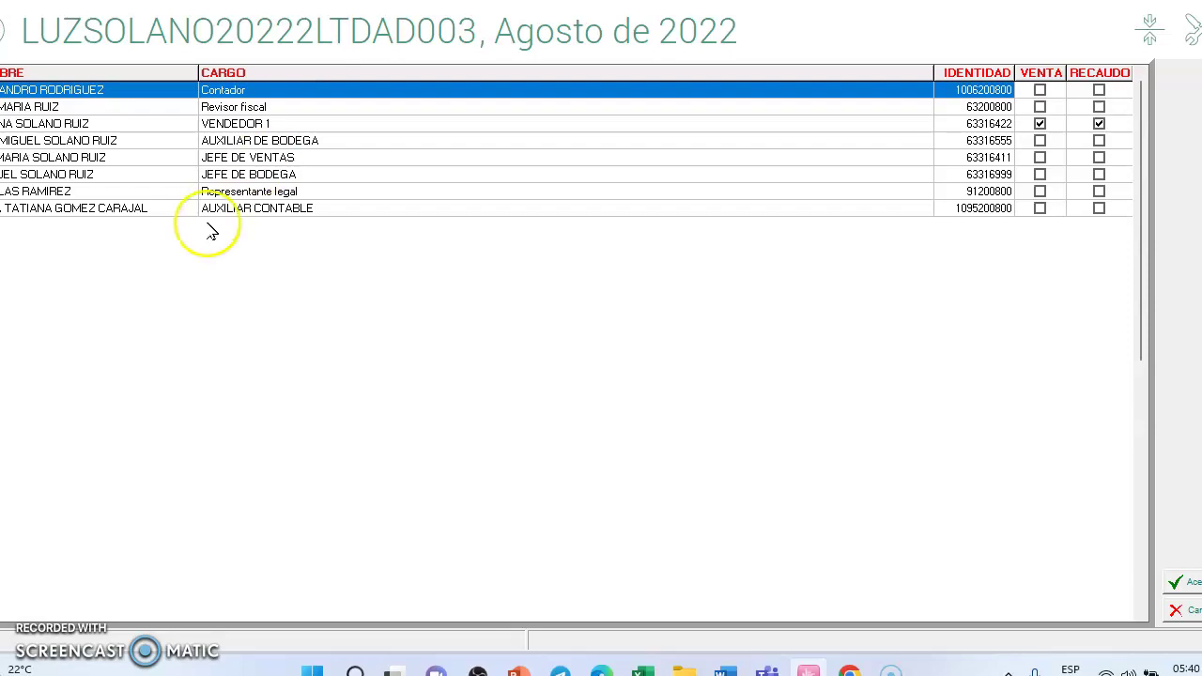
click(255, 126)
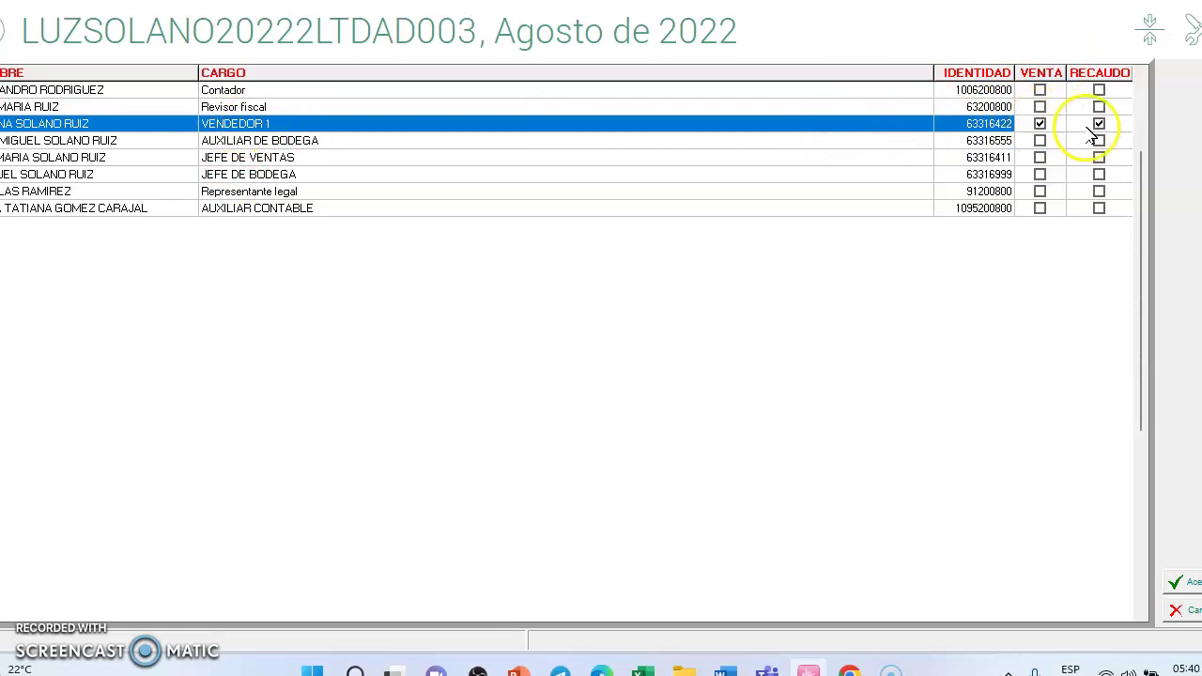
right_click(881, 129)
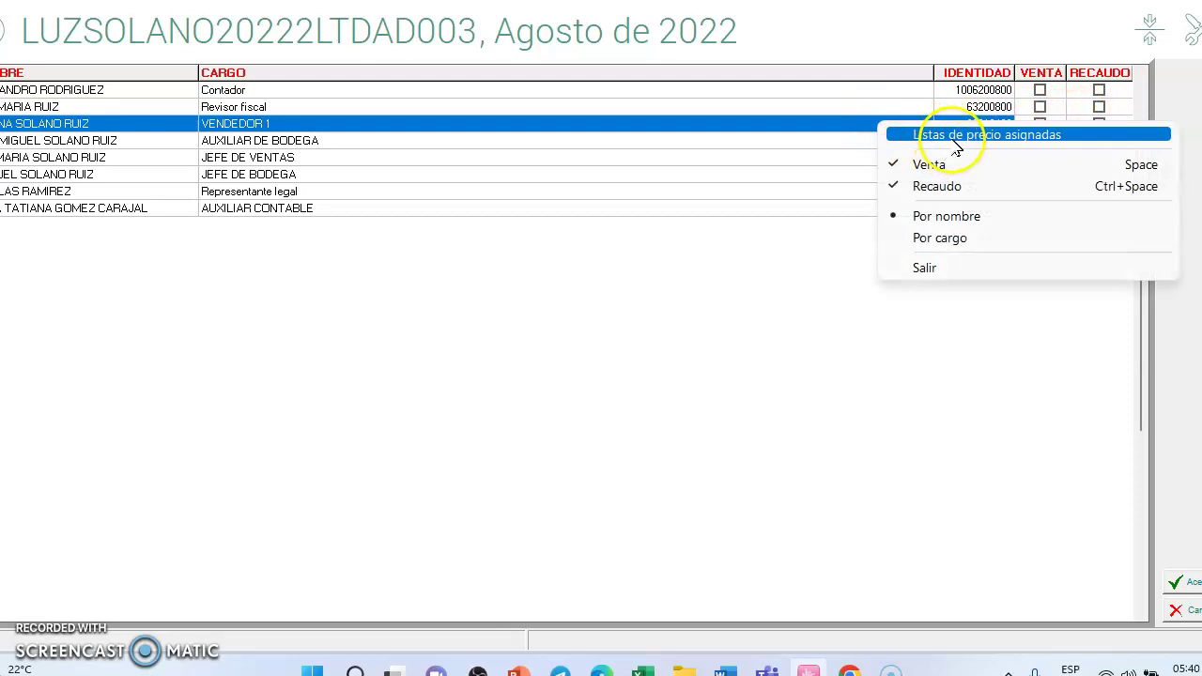
click(961, 137)
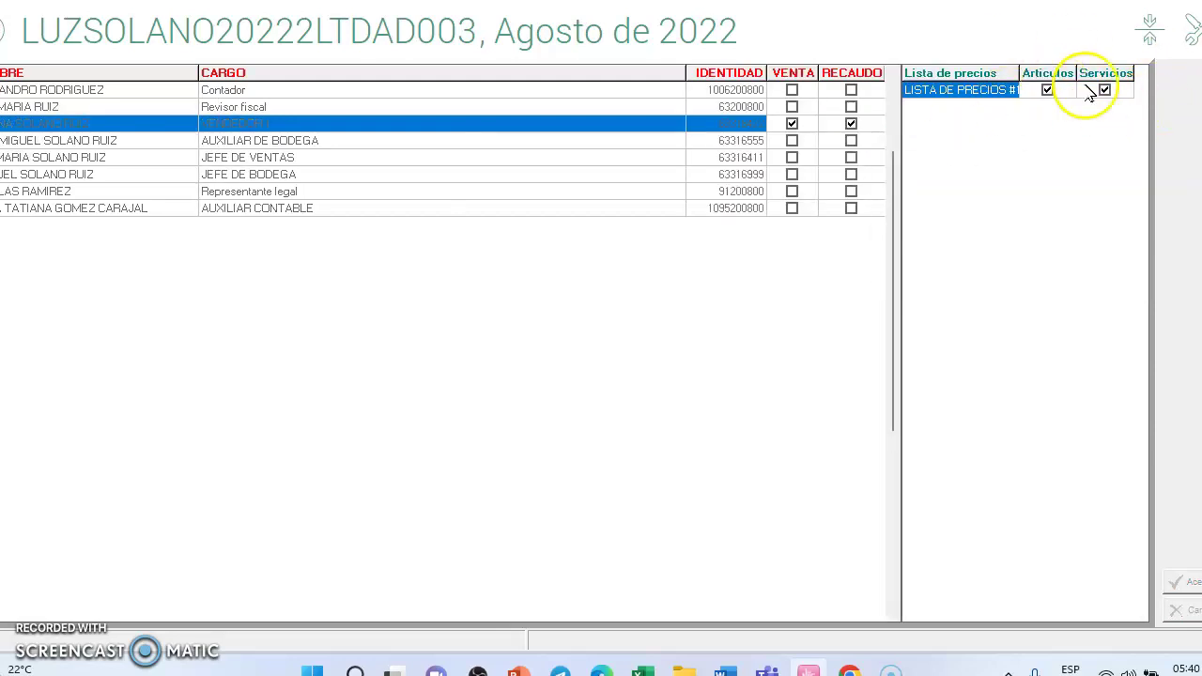
right_click(1037, 247)
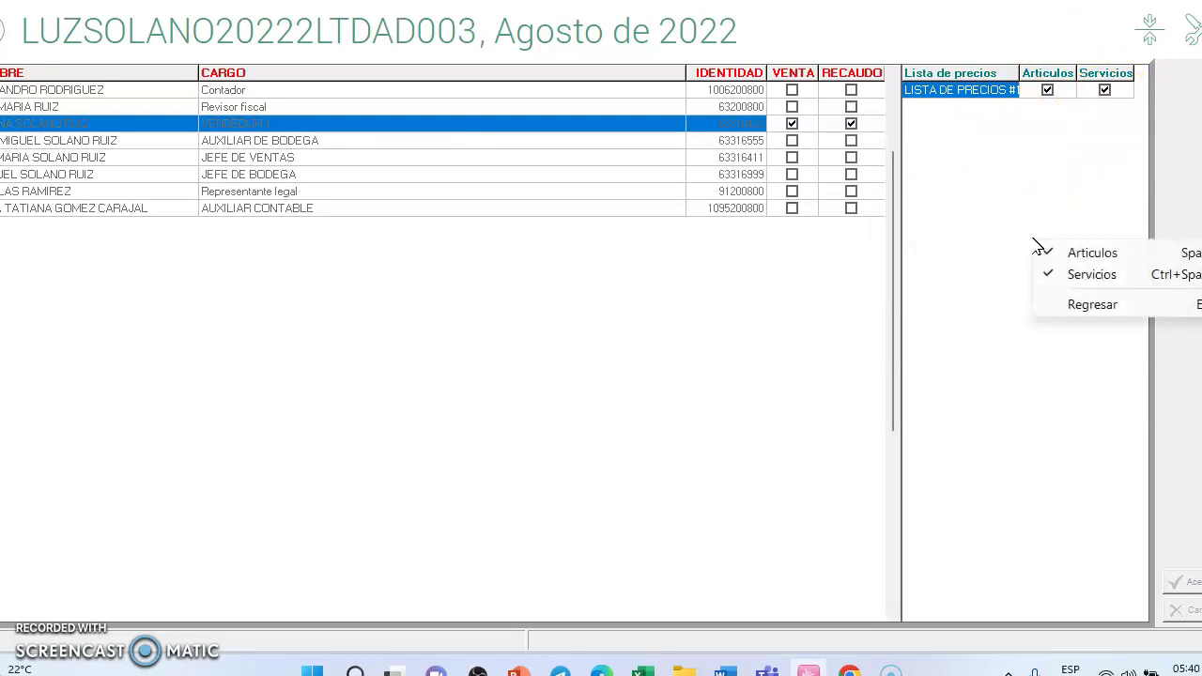
click(1082, 308)
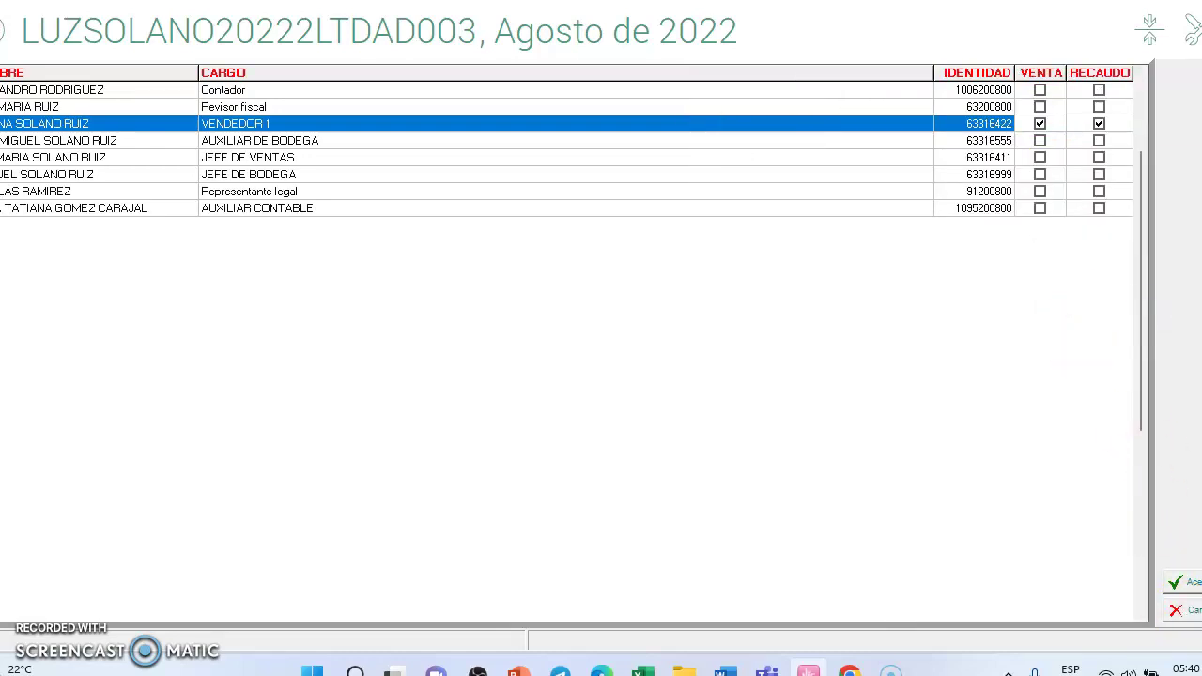
click(1194, 609)
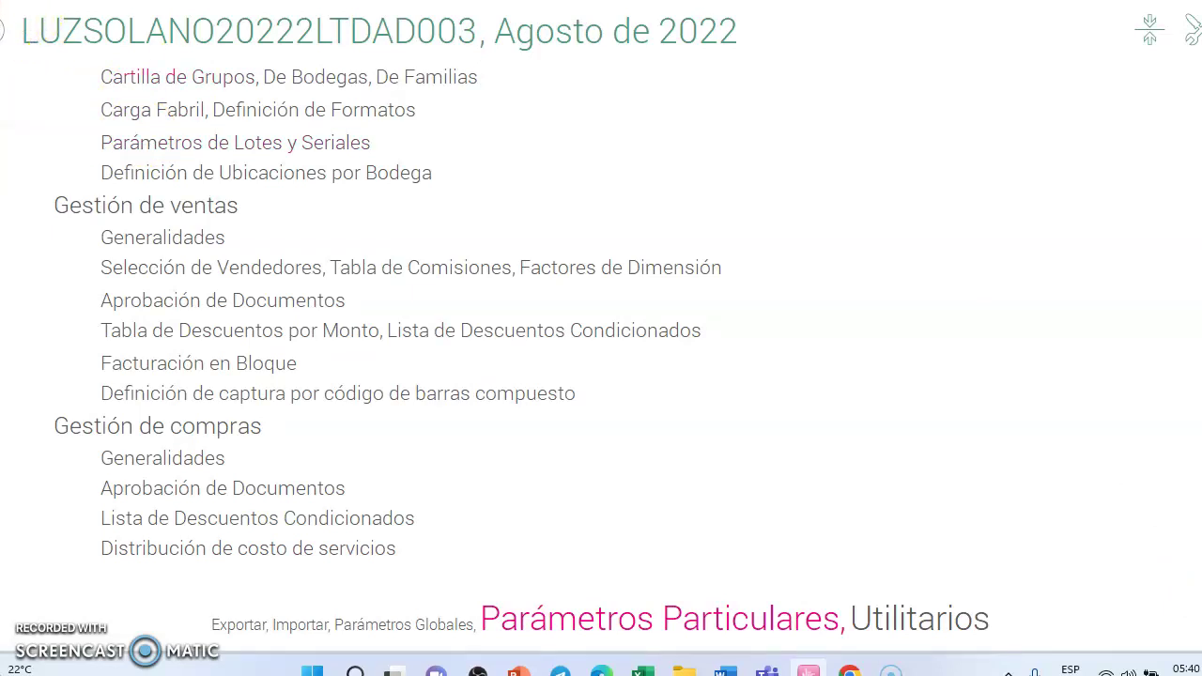
In the Contabilidad cost centers, open CABECERA ADMINISTRACION for modification to check its code and name, and leave without changes.
key(Escape)
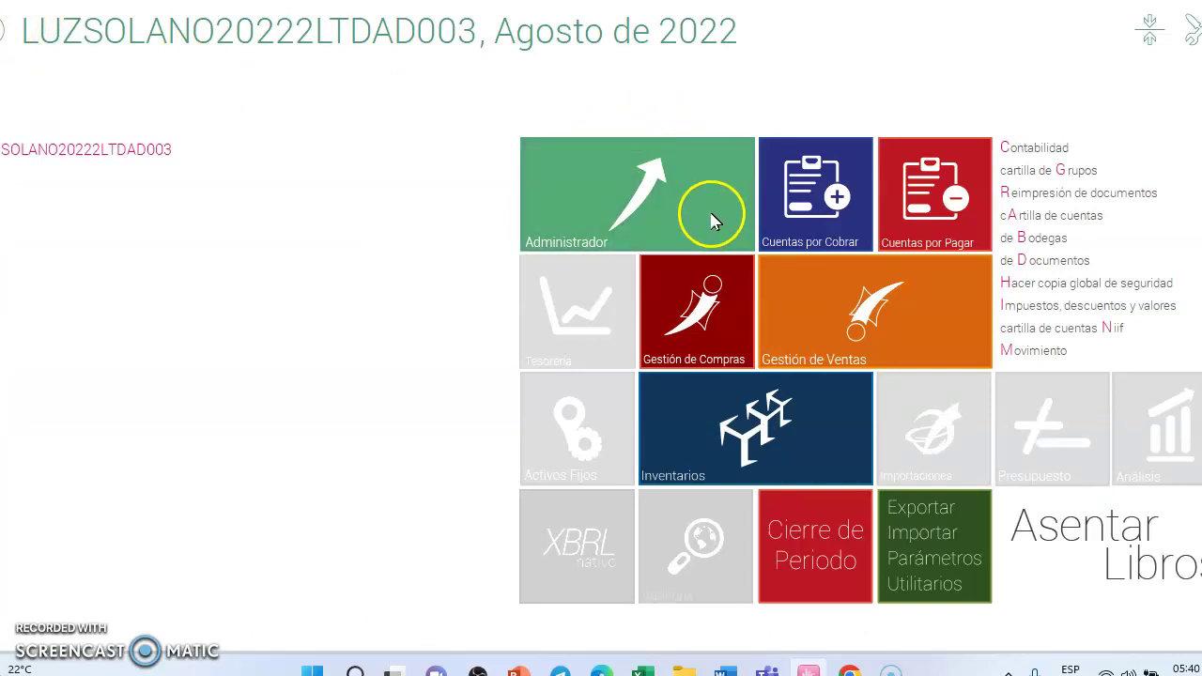
key(c)
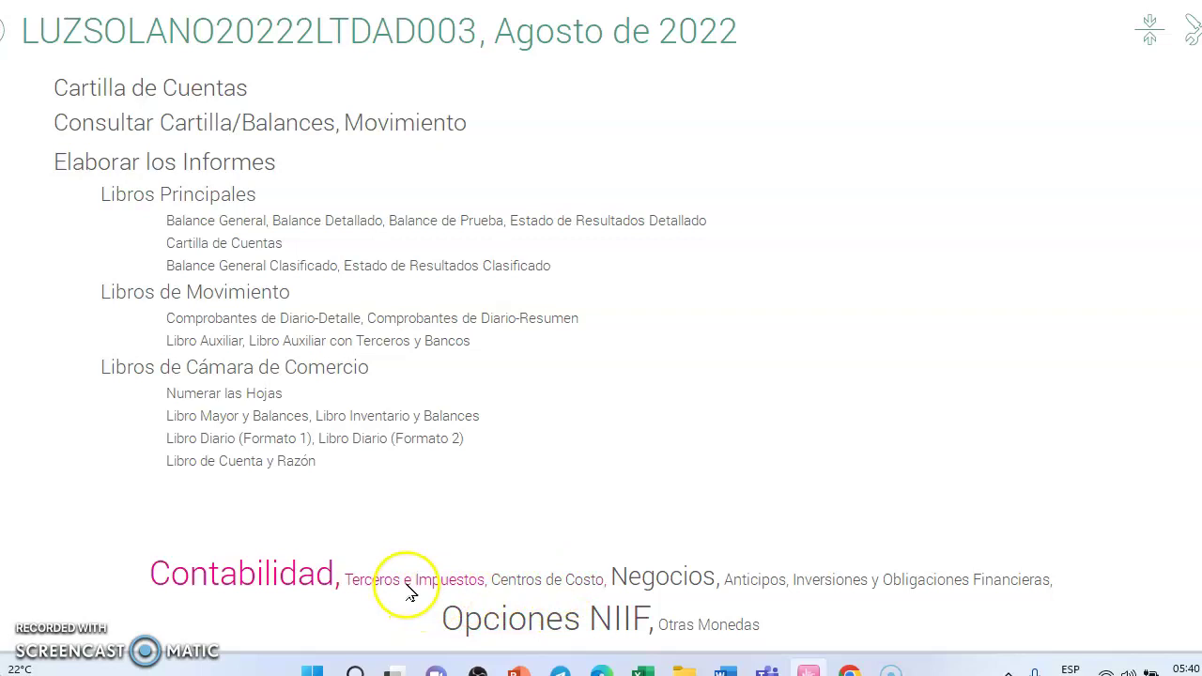
click(551, 588)
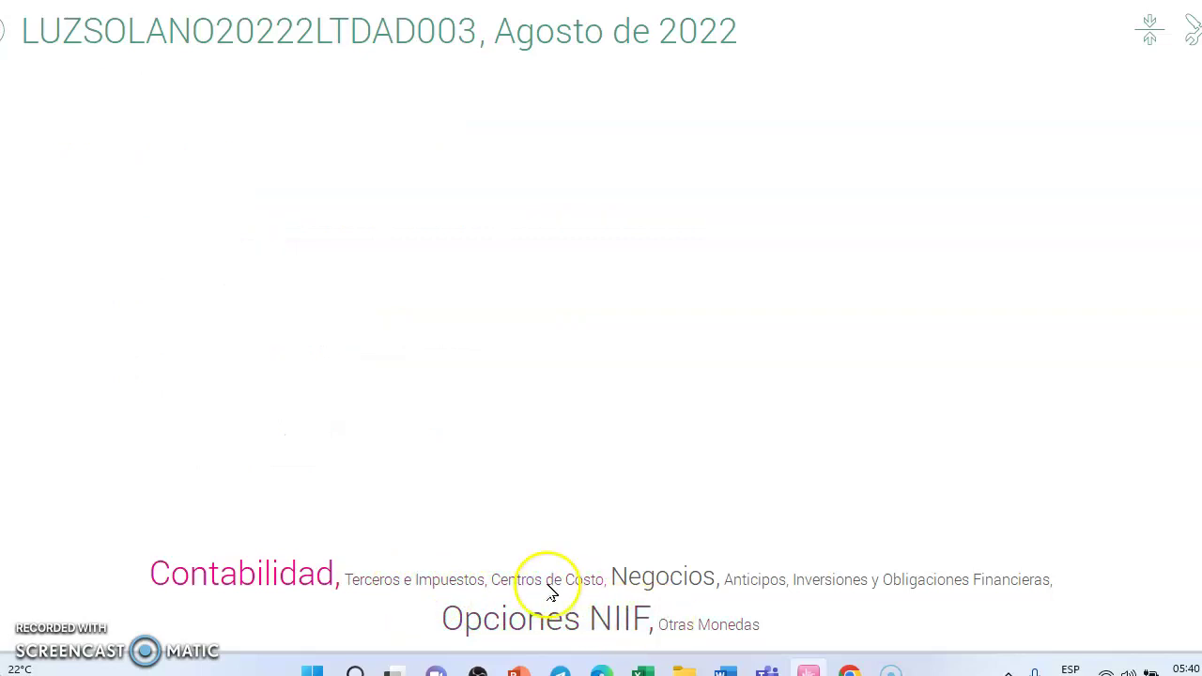
click(75, 91)
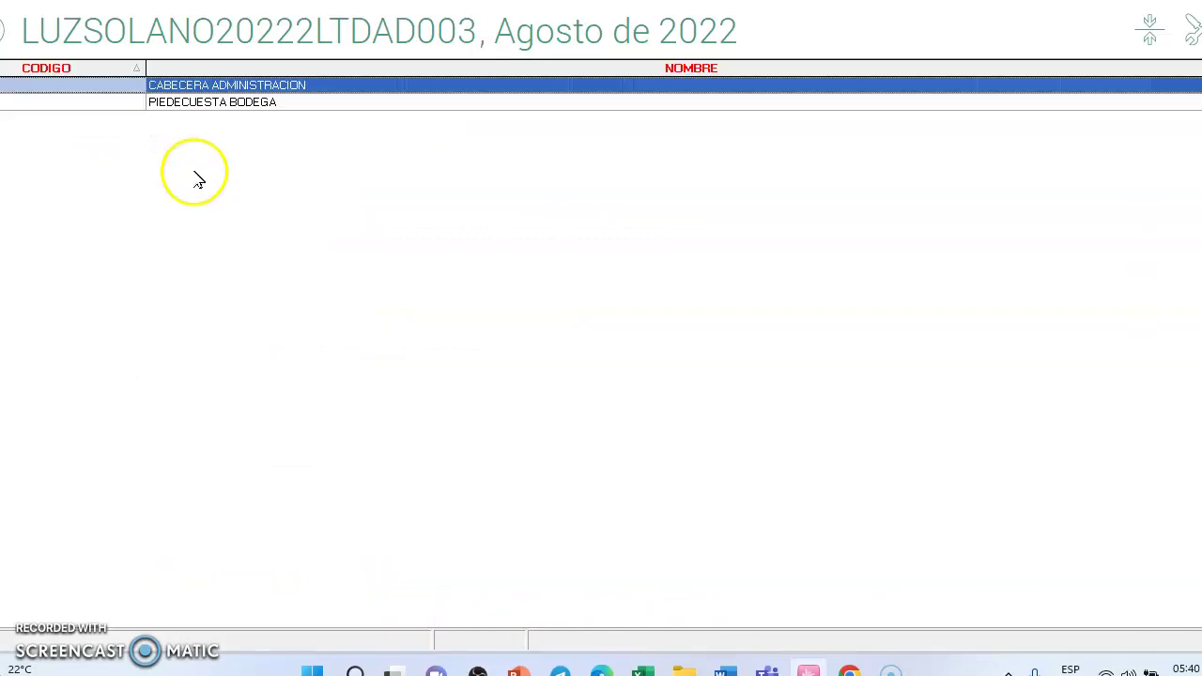
right_click(251, 294)
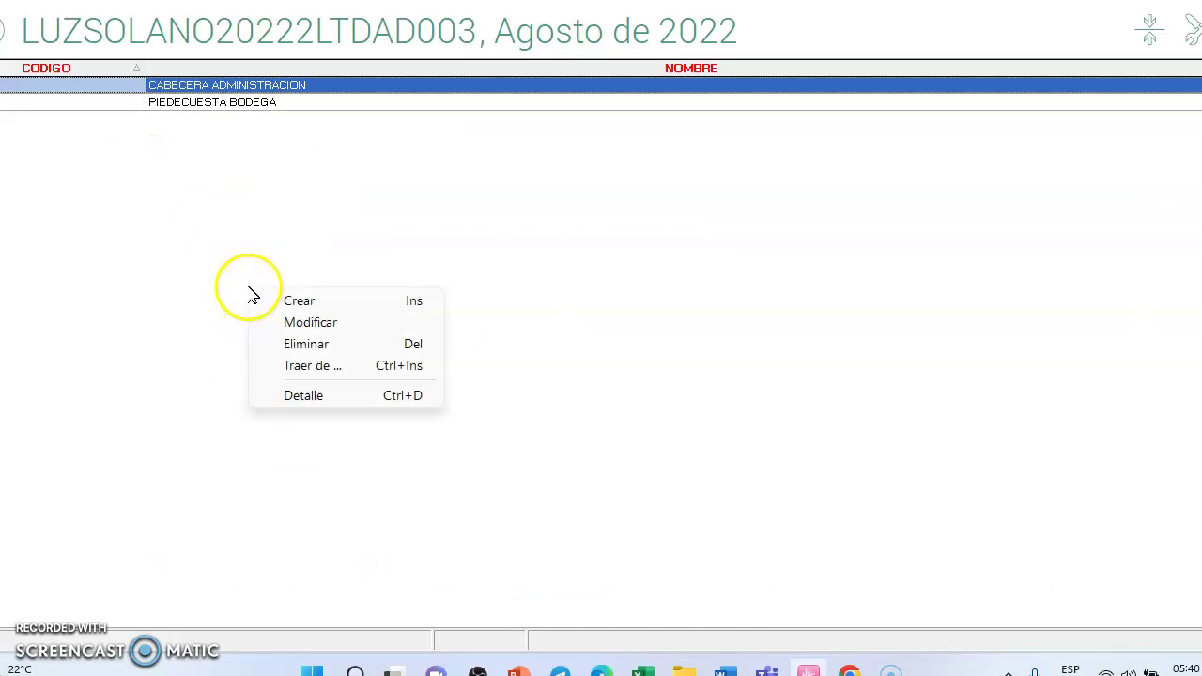
click(284, 326)
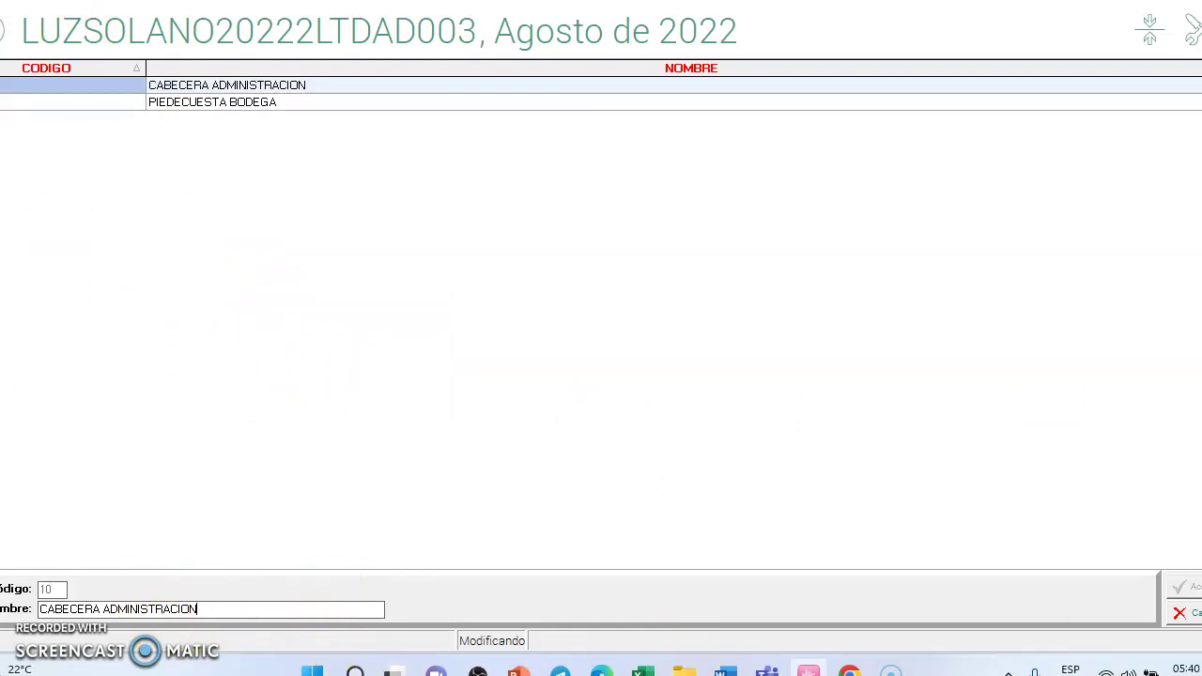
key(Escape)
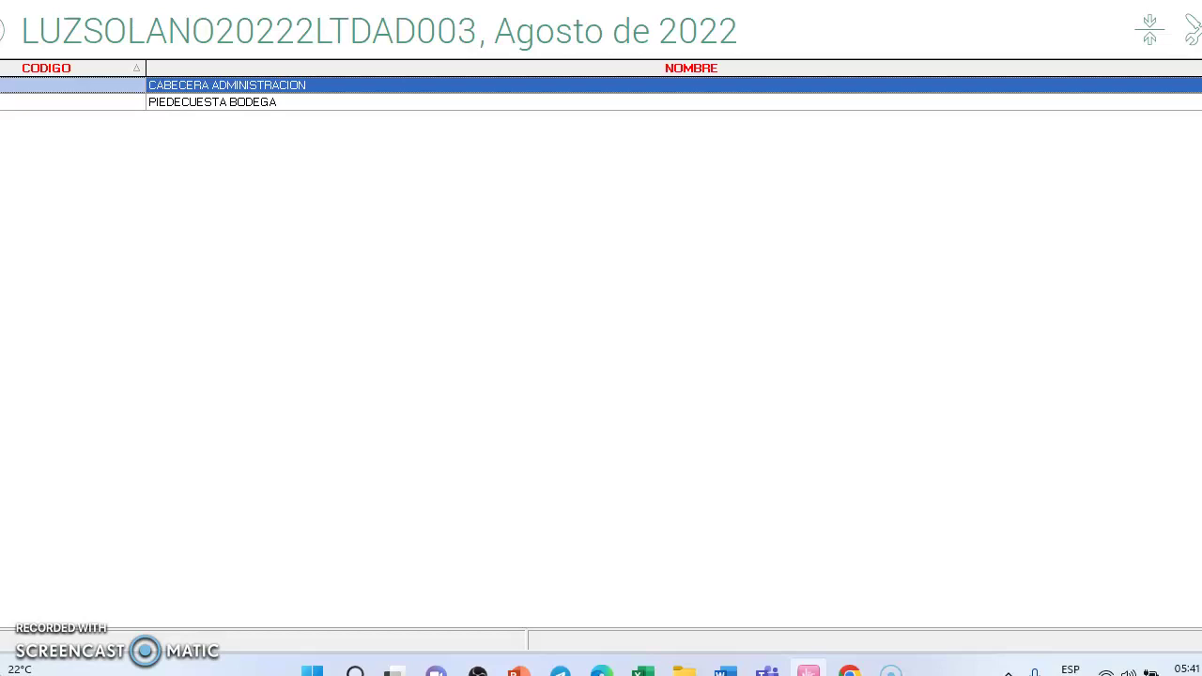
key(Escape)
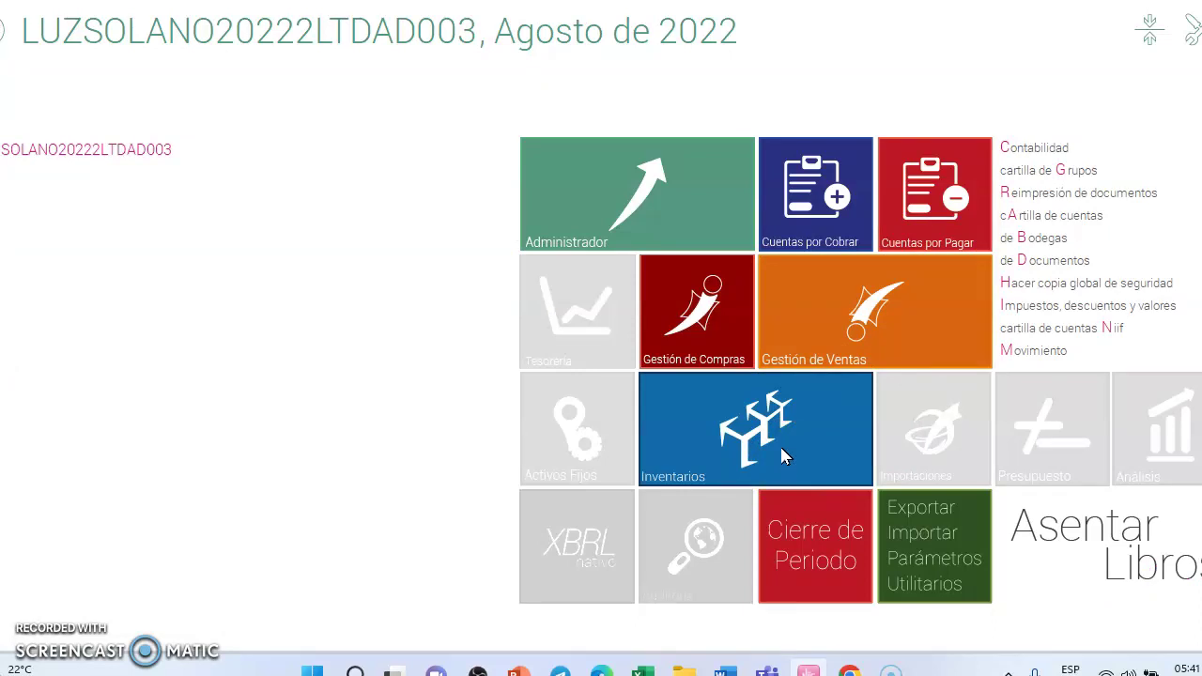
In the inventory articles, open MICROONDAS FAMILIAR for modification, check its data and the available groups, and leave without changes.
click(778, 443)
click(157, 108)
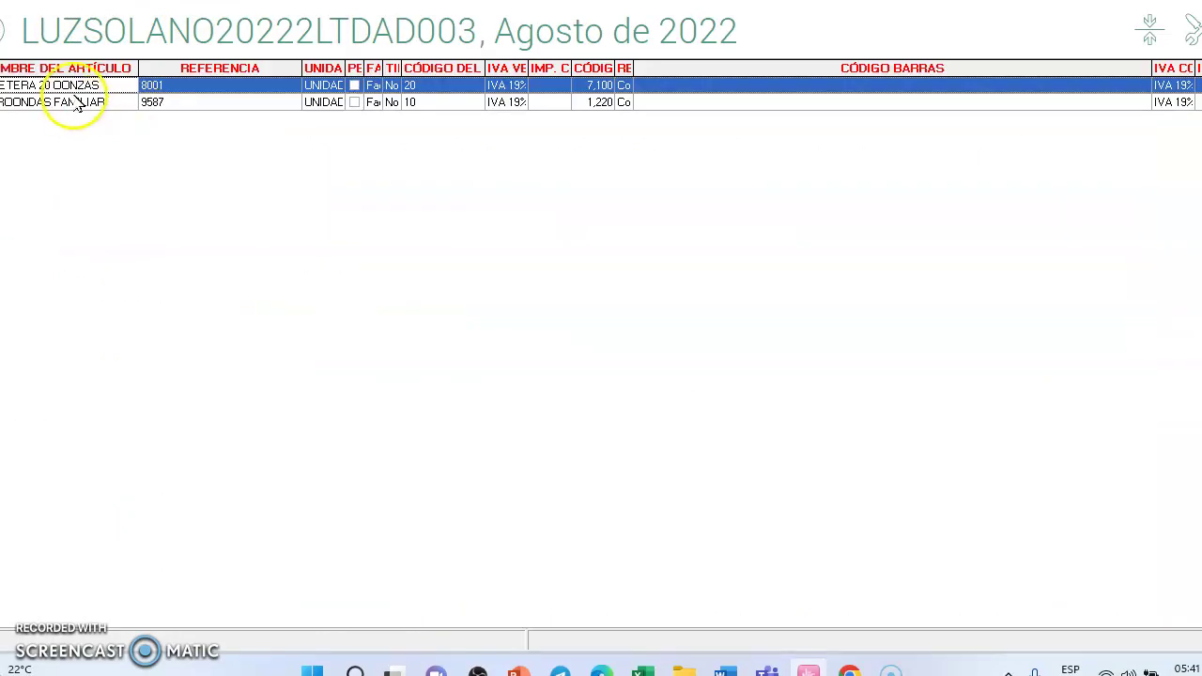
click(94, 105)
right_click(94, 106)
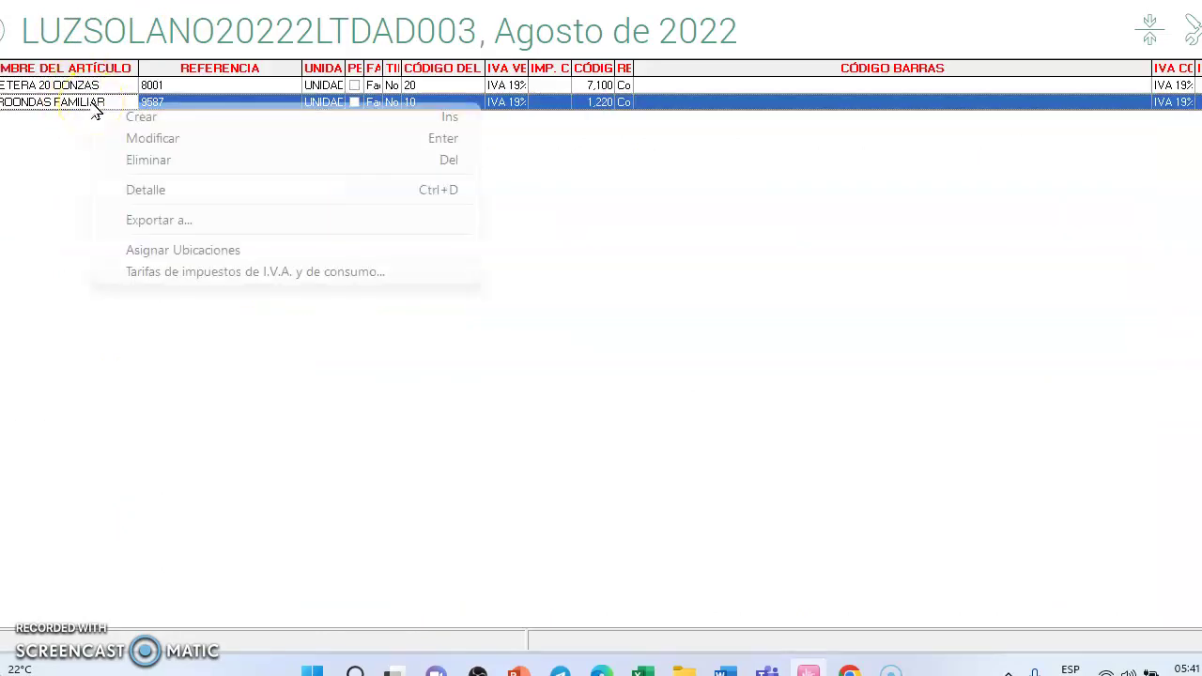
click(222, 142)
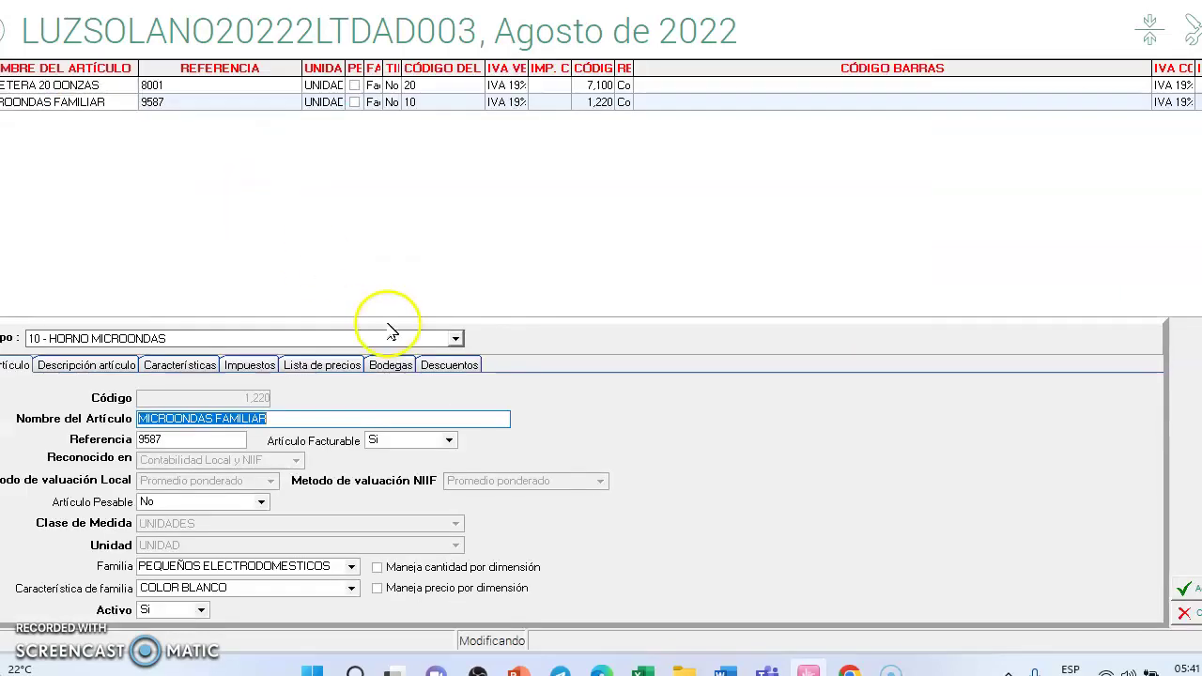
click(455, 338)
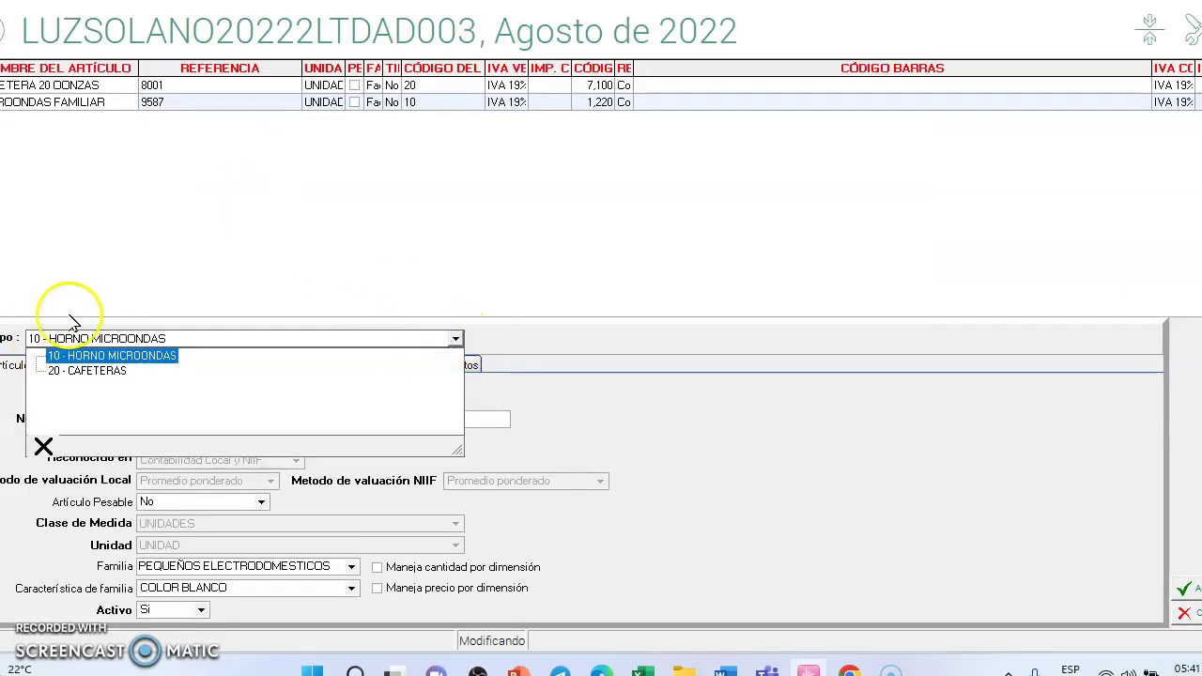
click(855, 515)
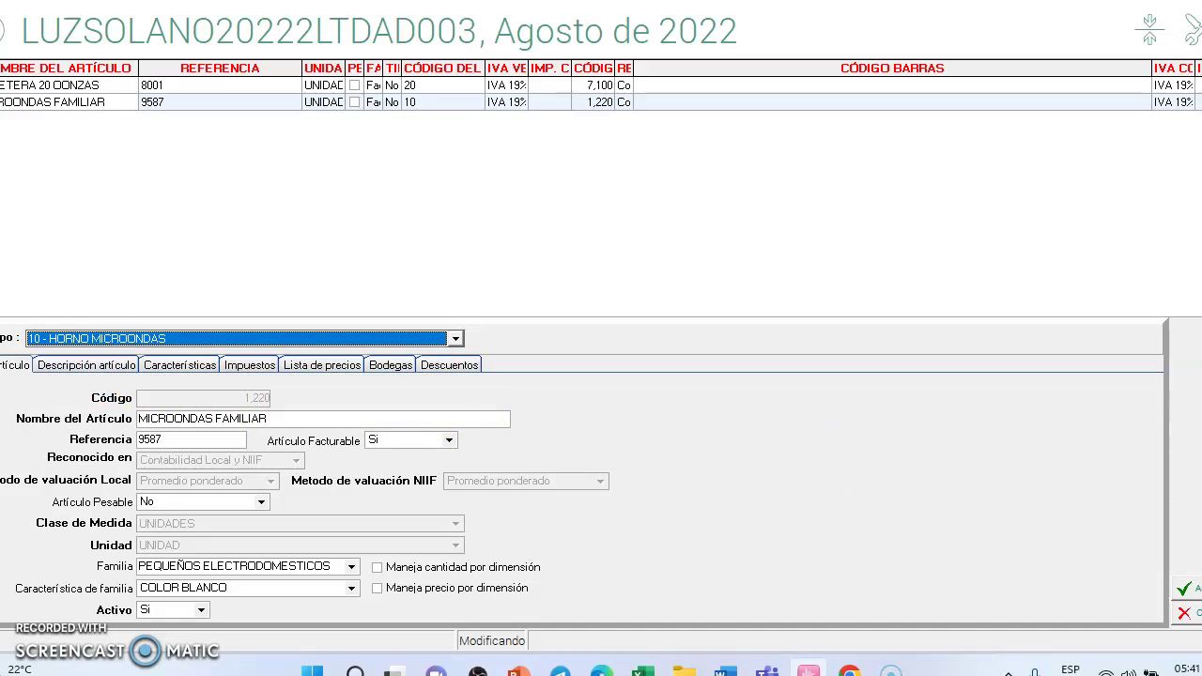
click(1194, 613)
key(Escape)
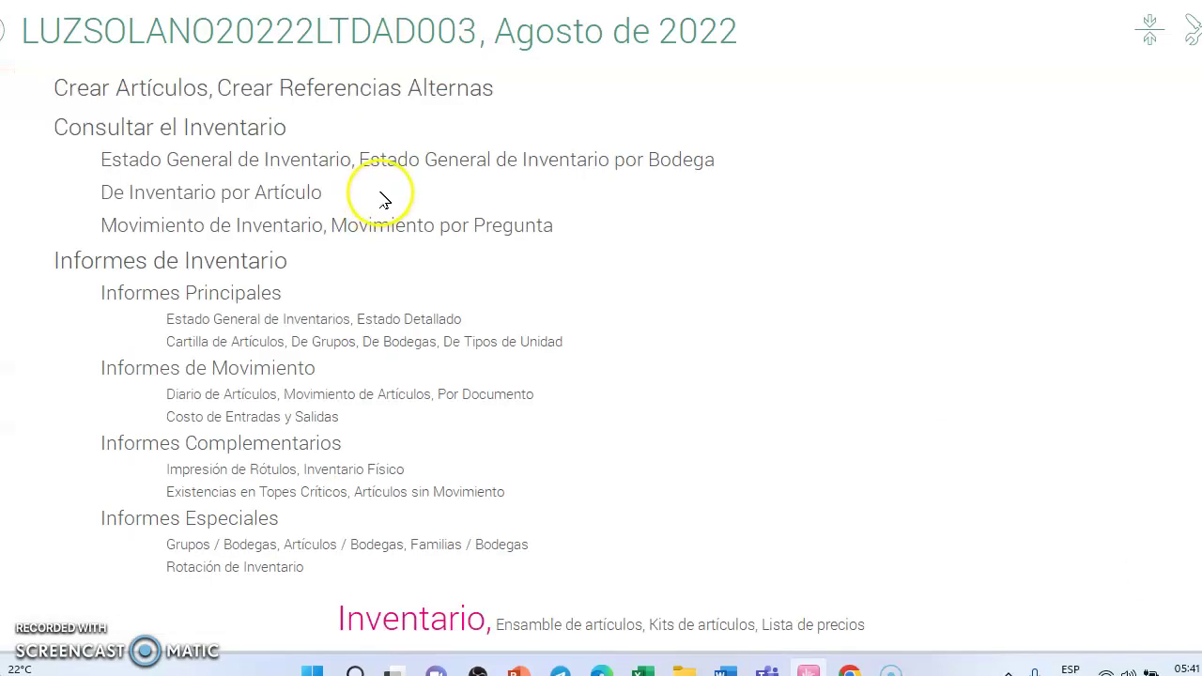
key(Escape)
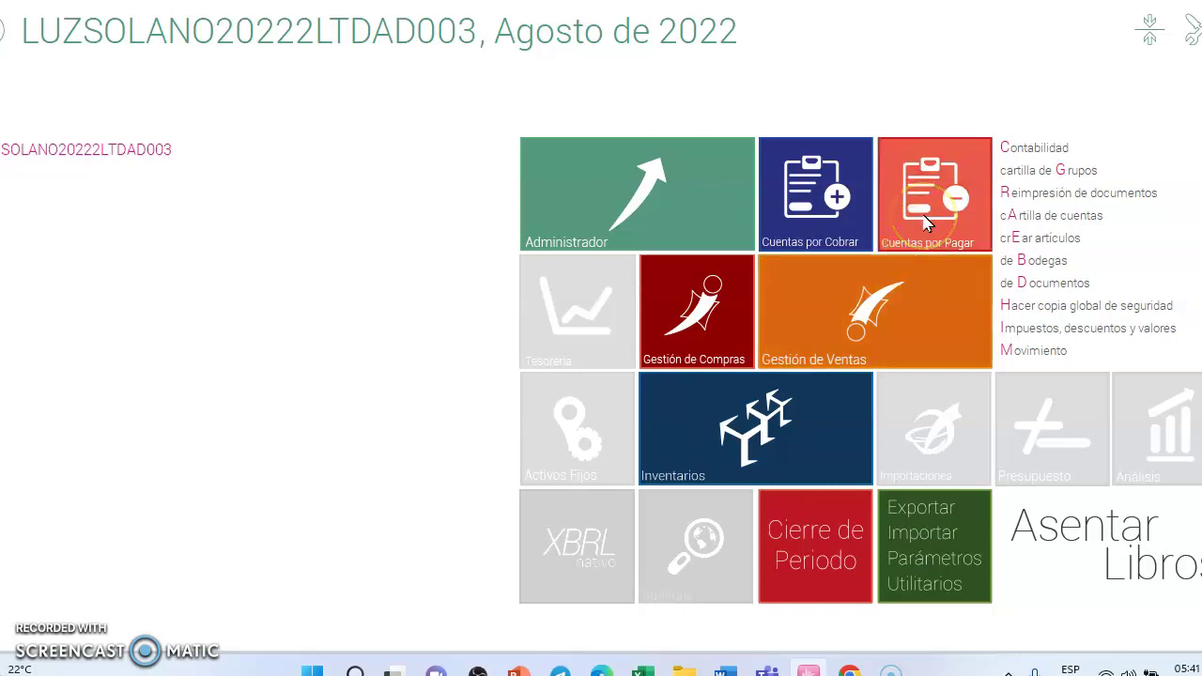
In the Cuentas por Pagar hojas de vida, open DISTRIMARCAS LTDA for modification, check its commercial conditions and available accounting accounts, and accept the record.
click(925, 222)
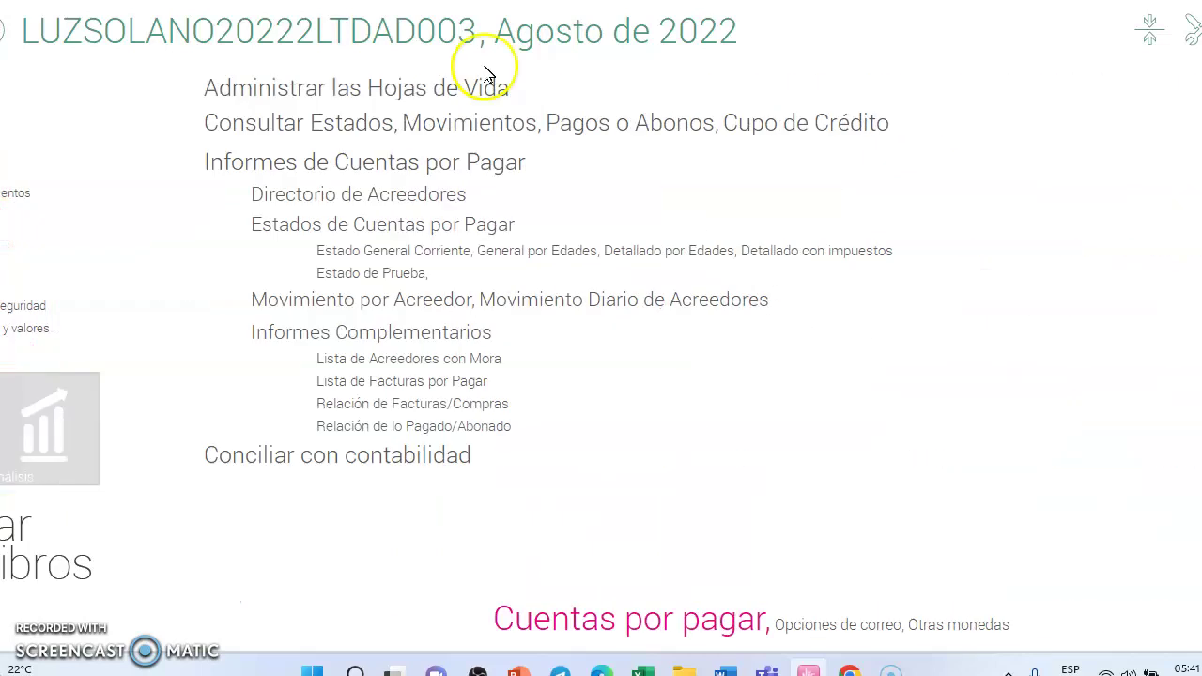
click(264, 94)
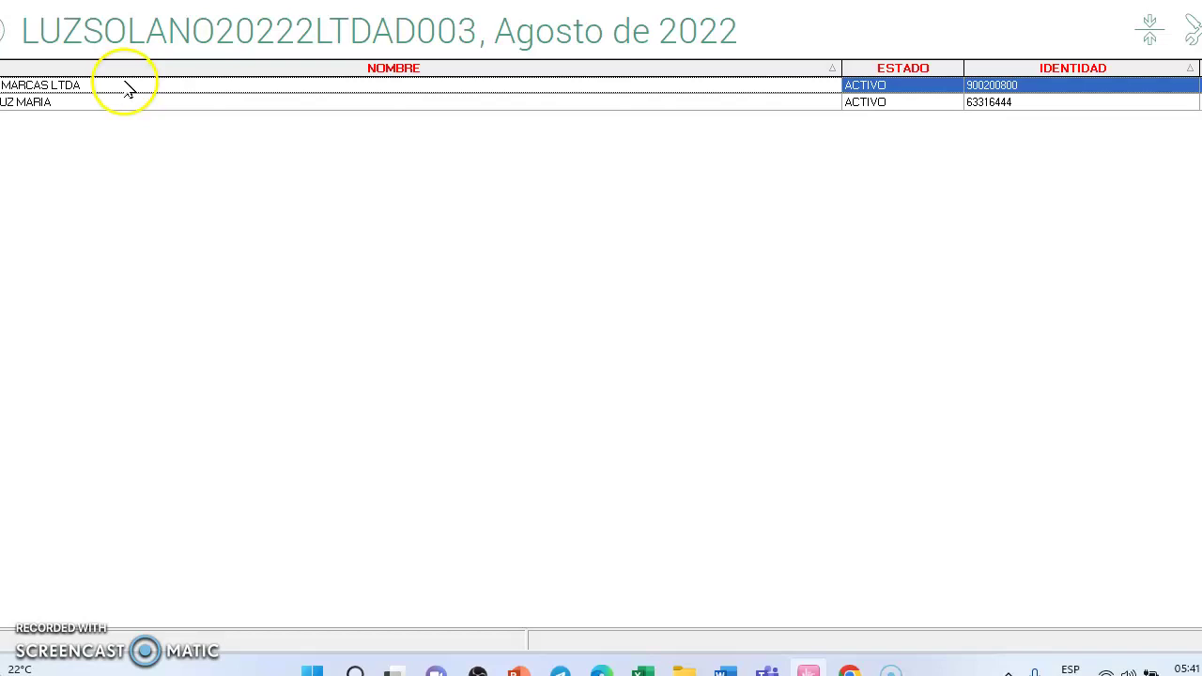
right_click(125, 88)
click(126, 114)
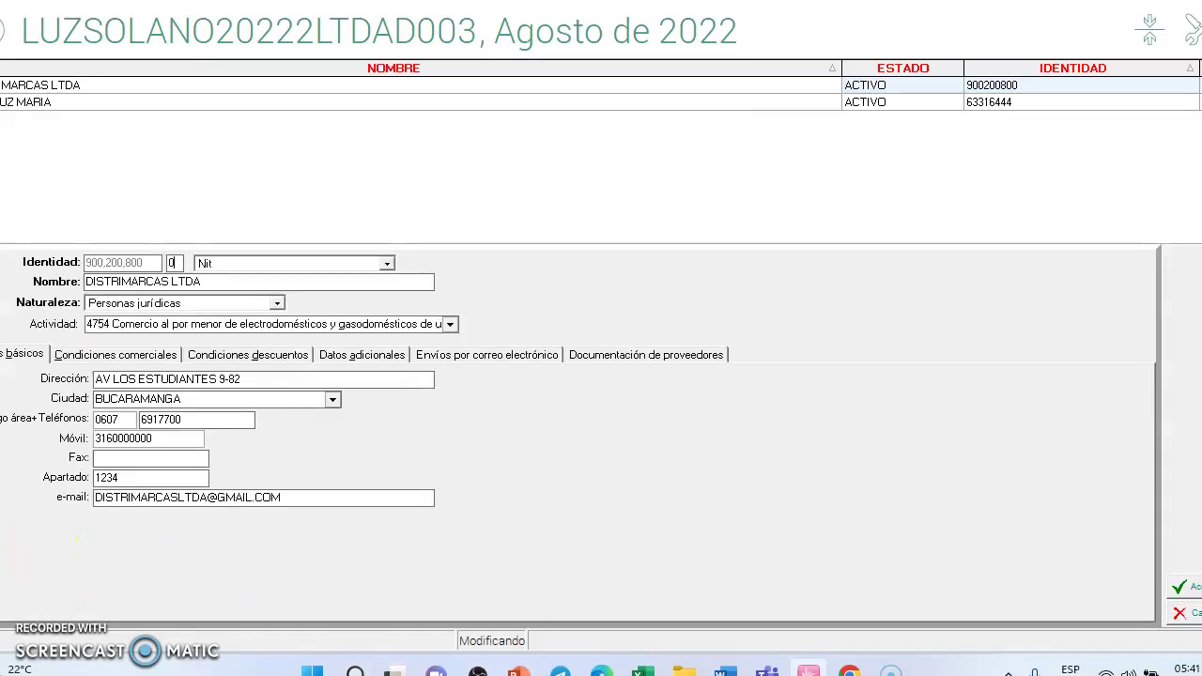
click(133, 356)
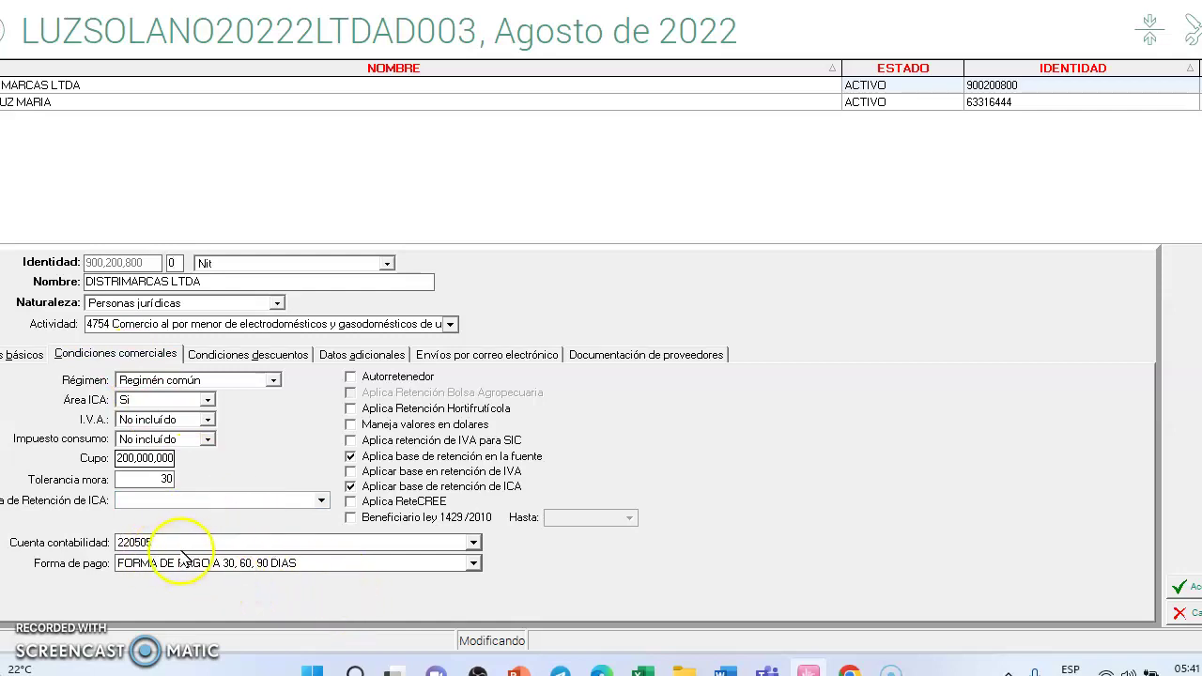
click(474, 543)
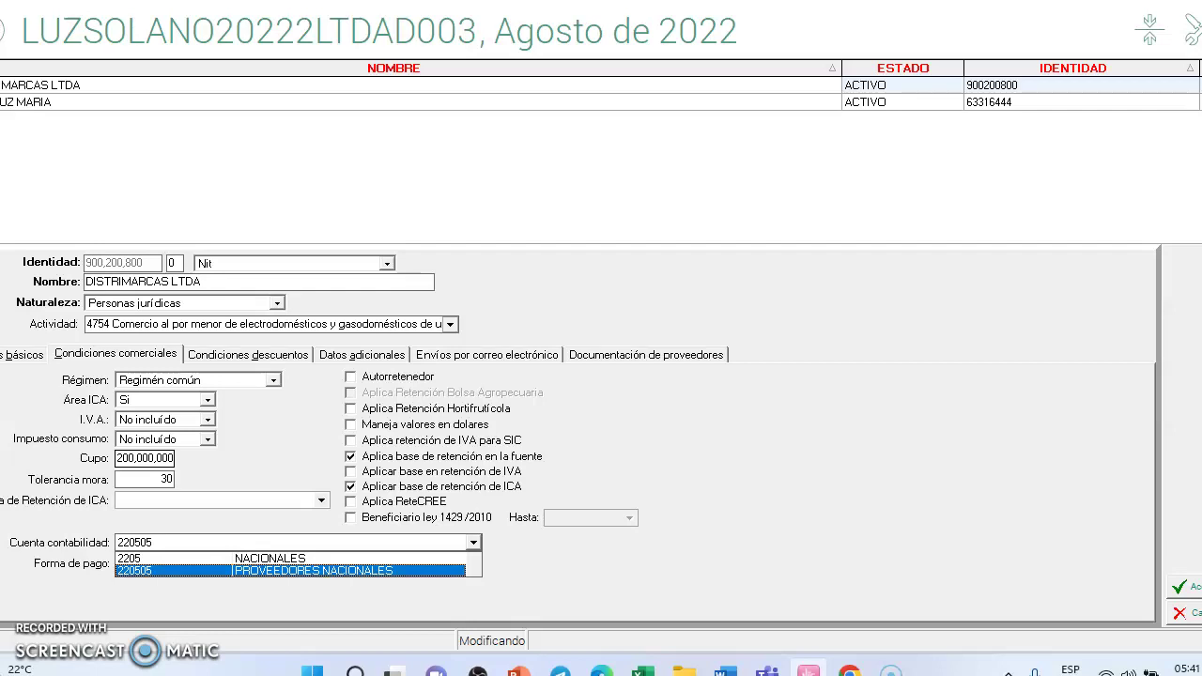
click(1184, 587)
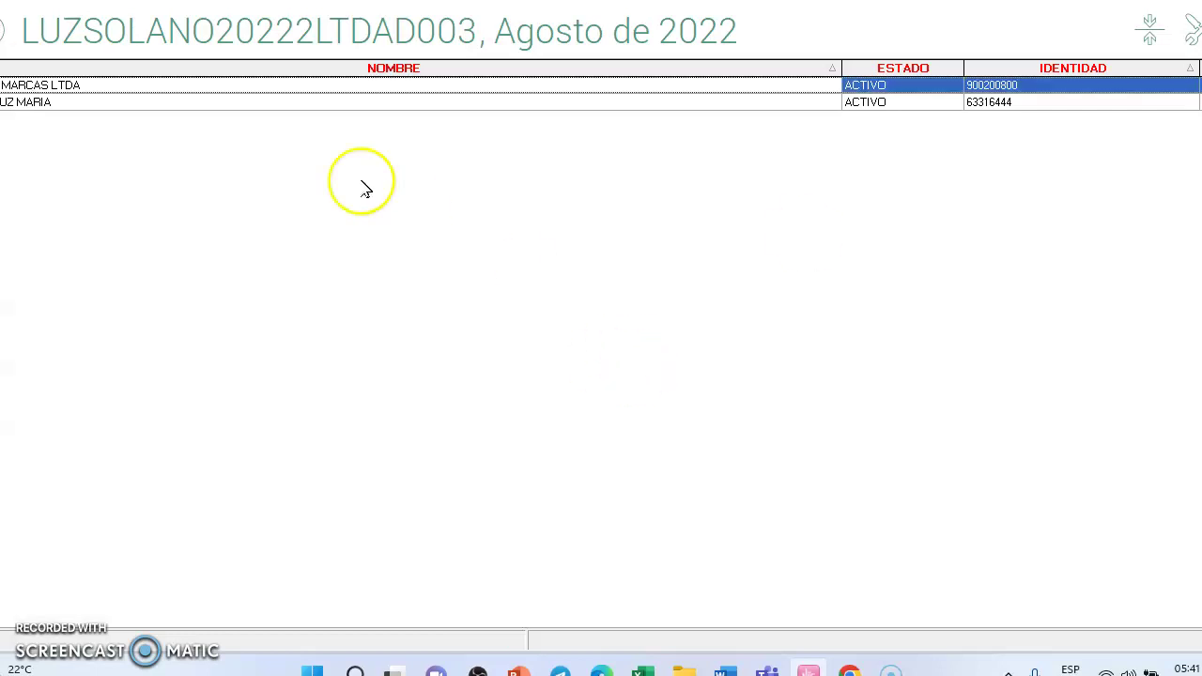
click(3, 32)
In the Gestión de Compras Definir Proveedores, check the articles available to add to DISTRIMARCAS LTDA, and cancel without adding any.
drag(121, 148, 679, 316)
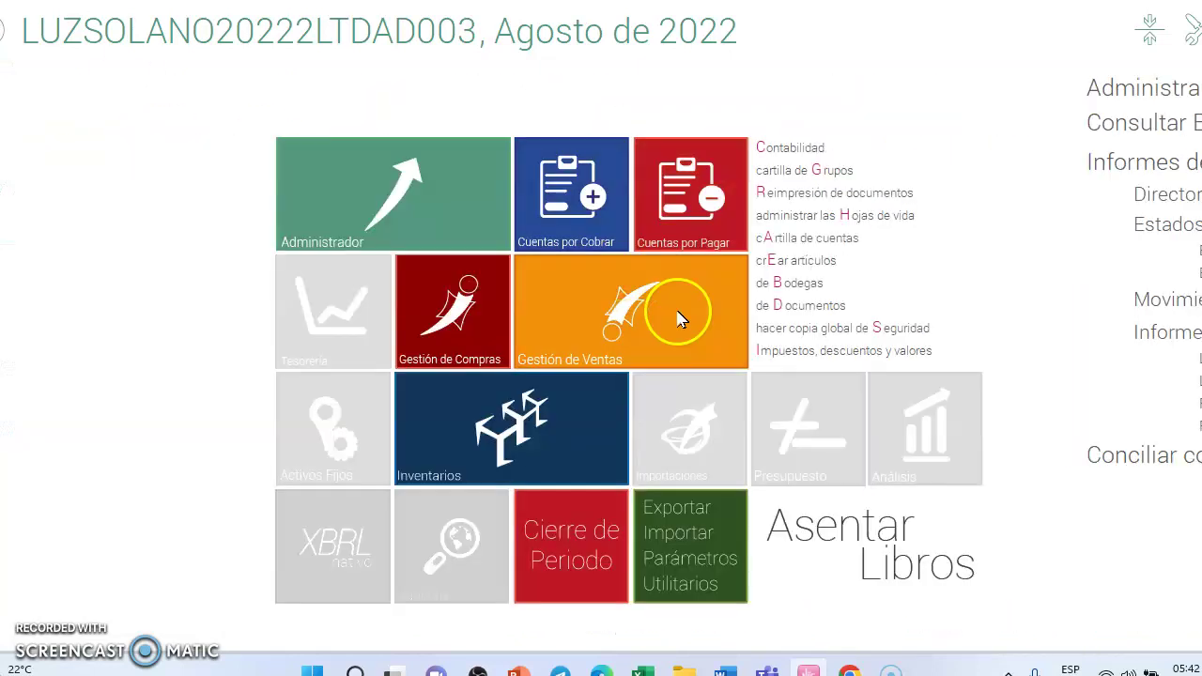
click(685, 328)
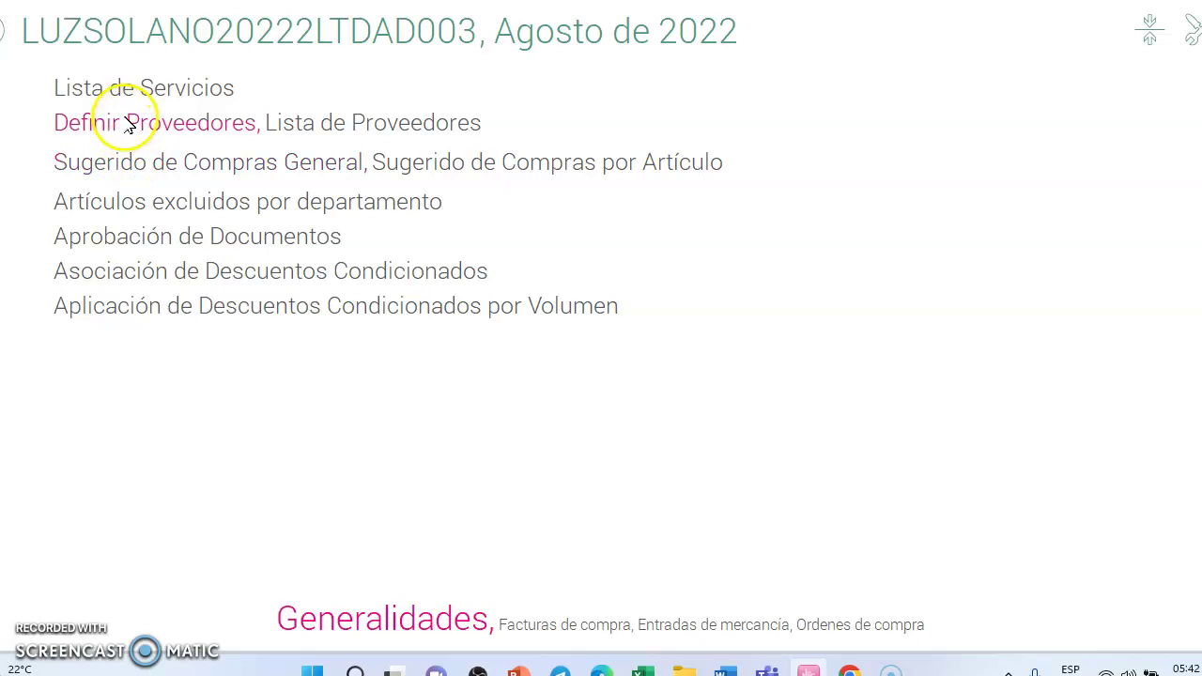
click(179, 125)
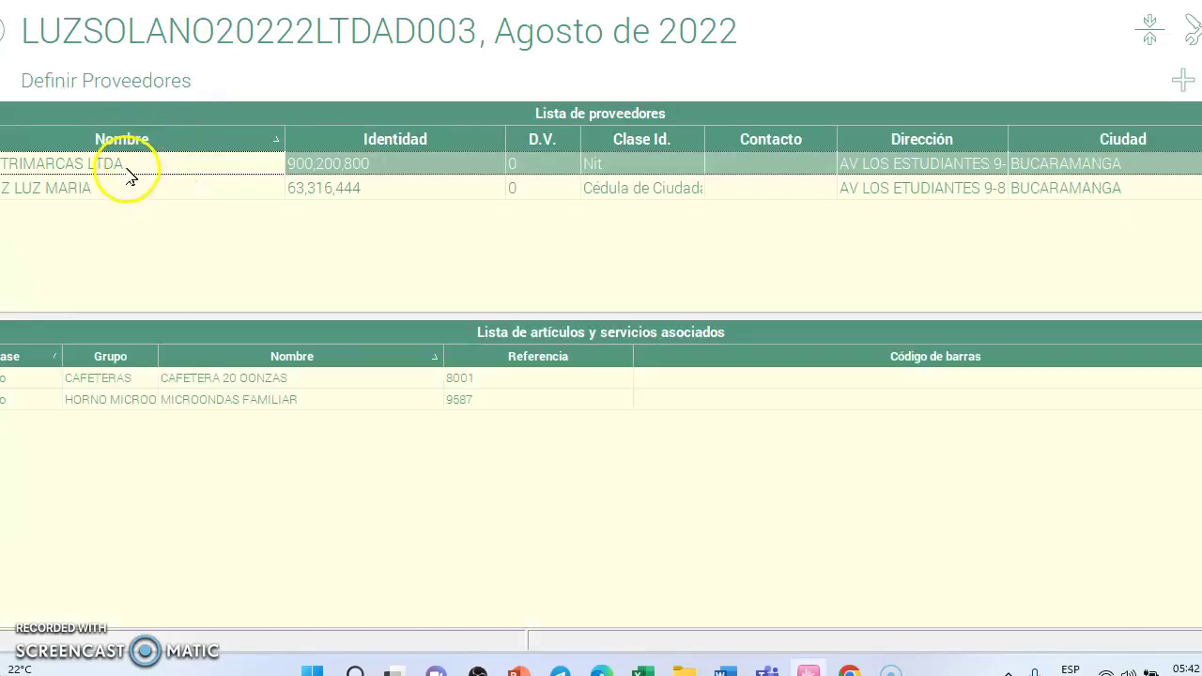
right_click(572, 486)
click(613, 492)
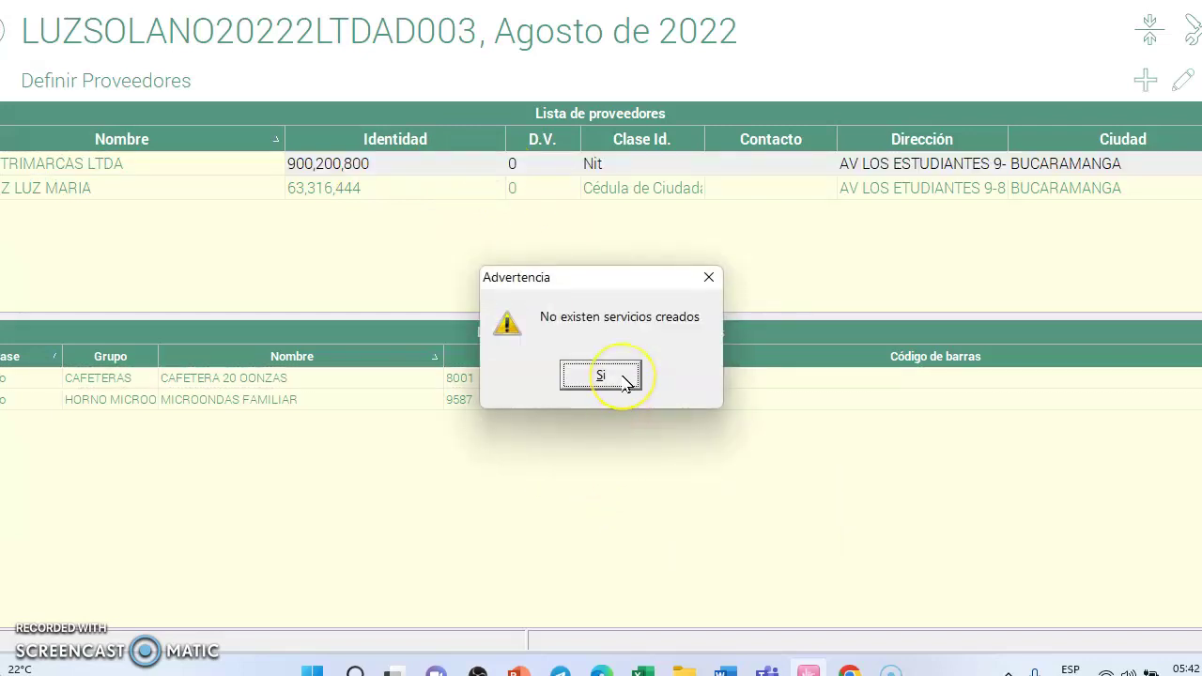
click(601, 376)
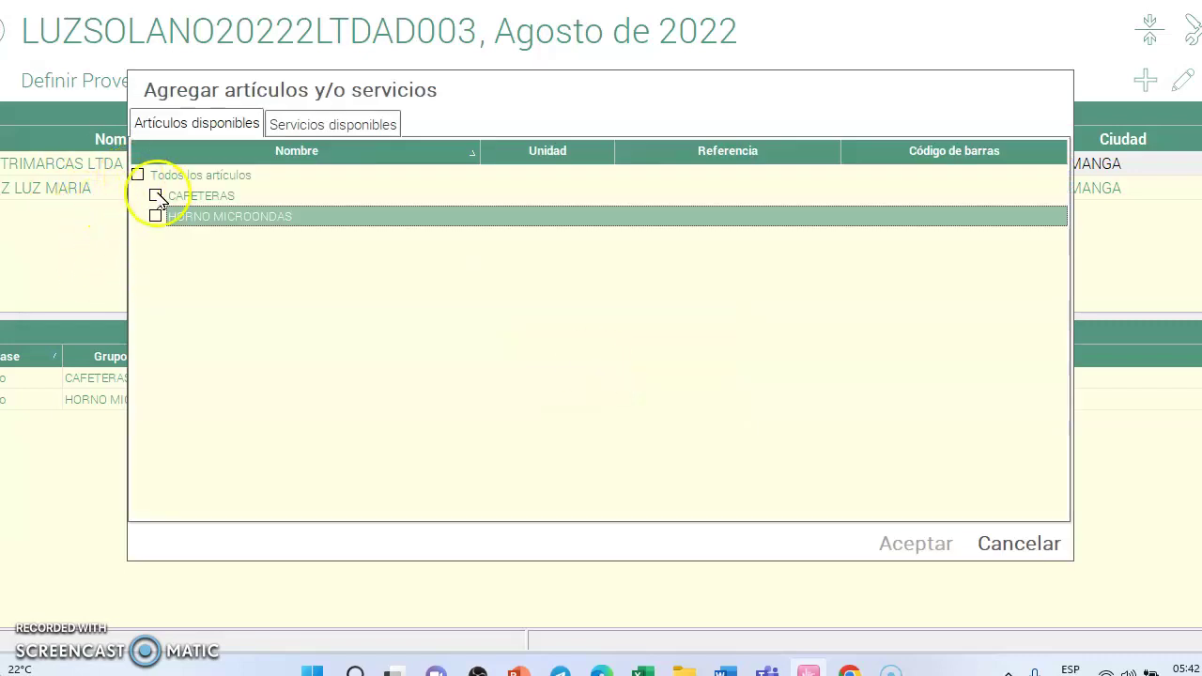
click(1060, 553)
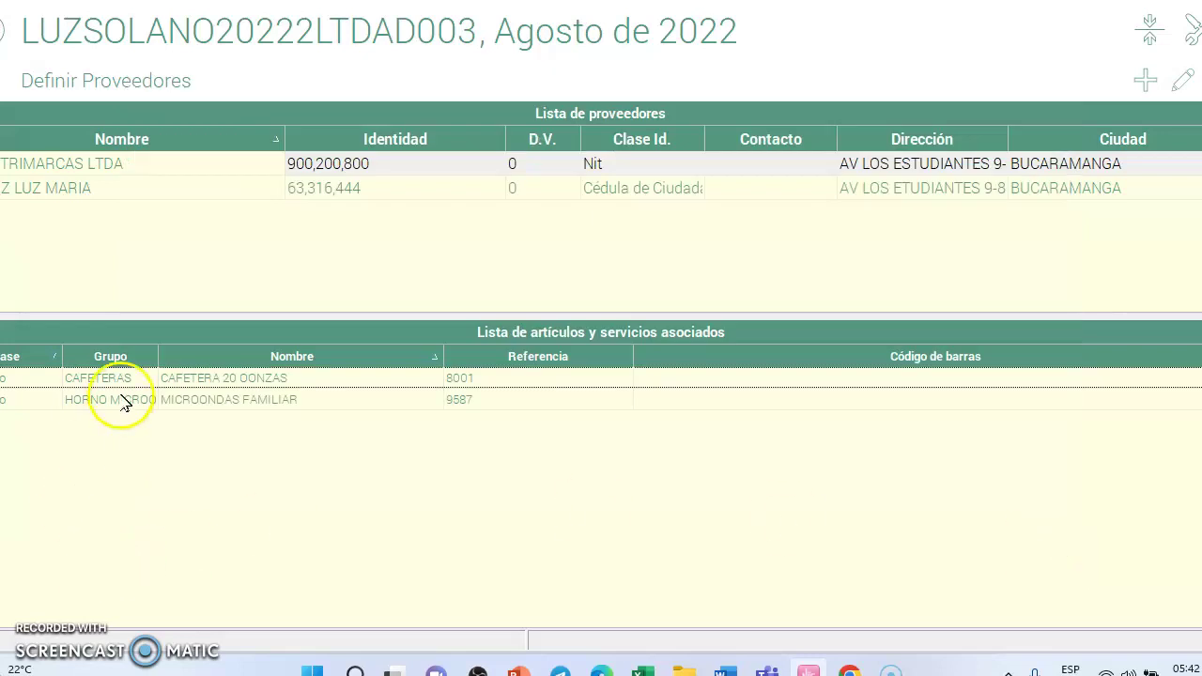